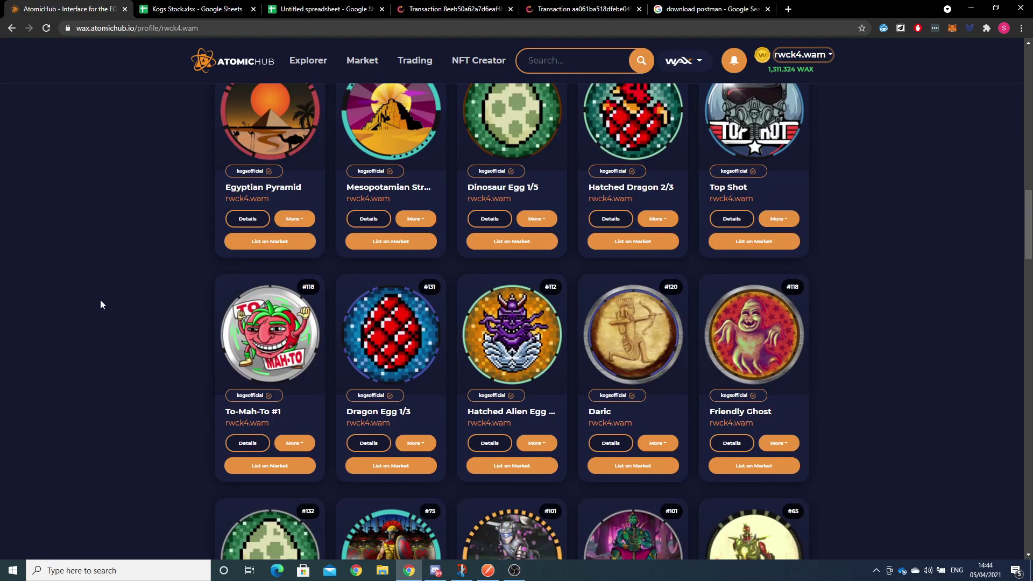
# - Browse the owned NFTs on the AtomicHub profile, and view the Kogs Stock pivot sheet and the blank spreadsheet
pyautogui.scroll(-4, 96, 299)
pyautogui.scroll(14, 185, 339)
pyautogui.scroll(4, 70, 368)
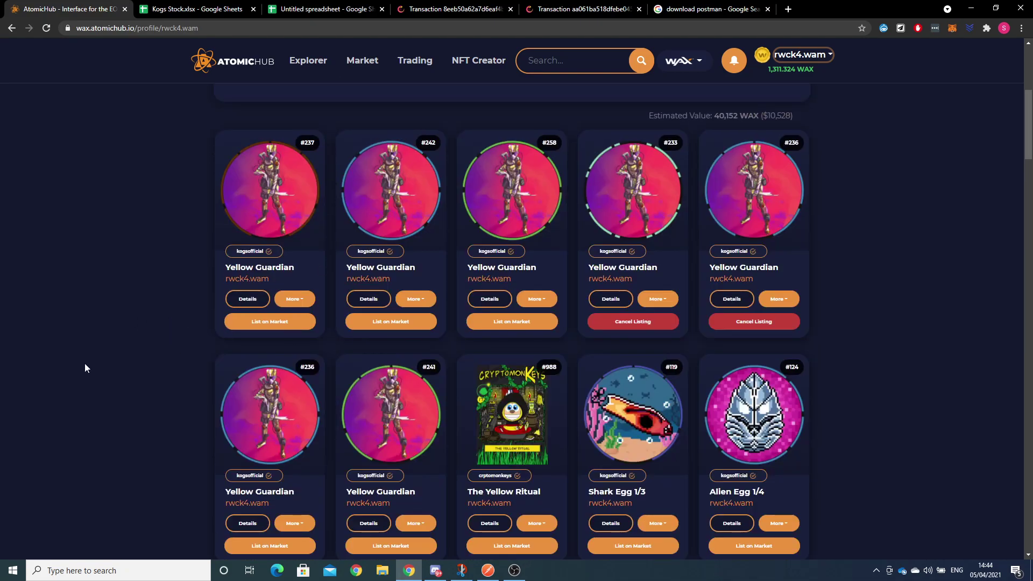
pyautogui.scroll(-12, 172, 353)
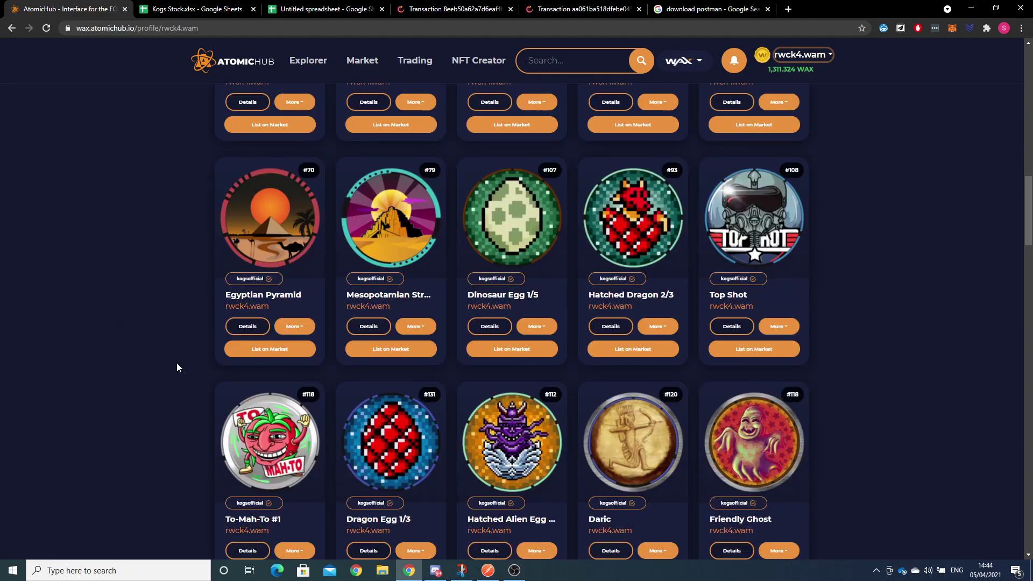
pyautogui.click(275, 11)
pyautogui.click(195, 10)
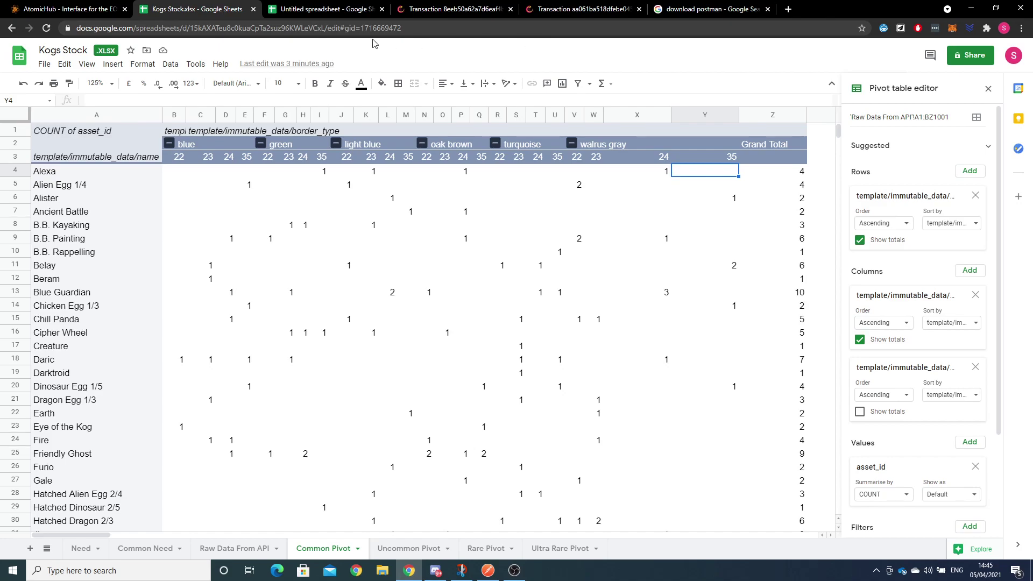
pyautogui.click(323, 9)
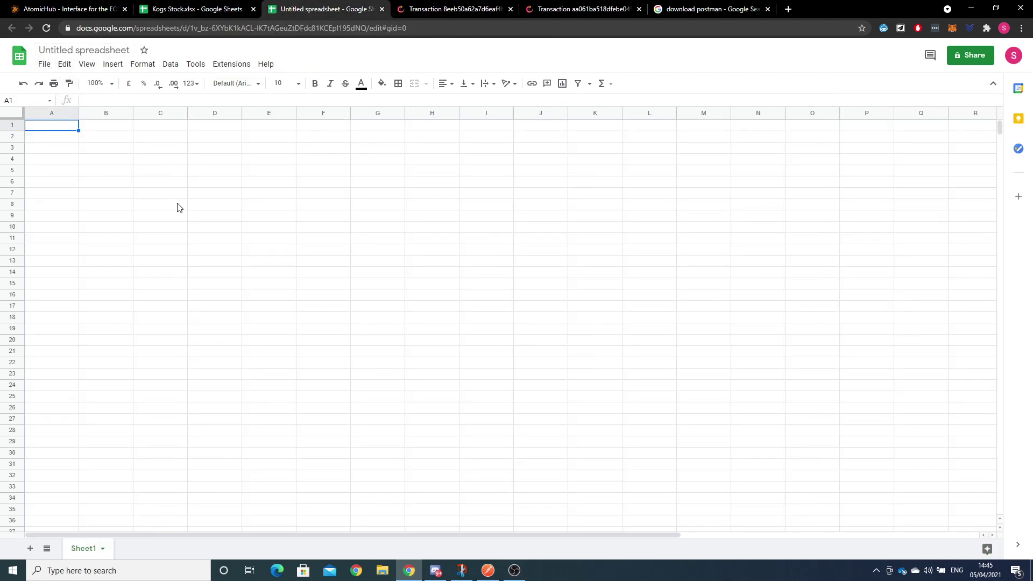
# - Open the Download Postman page from the search results, review its app and web version options, and switch to the Postman app
pyautogui.click(661, 9)
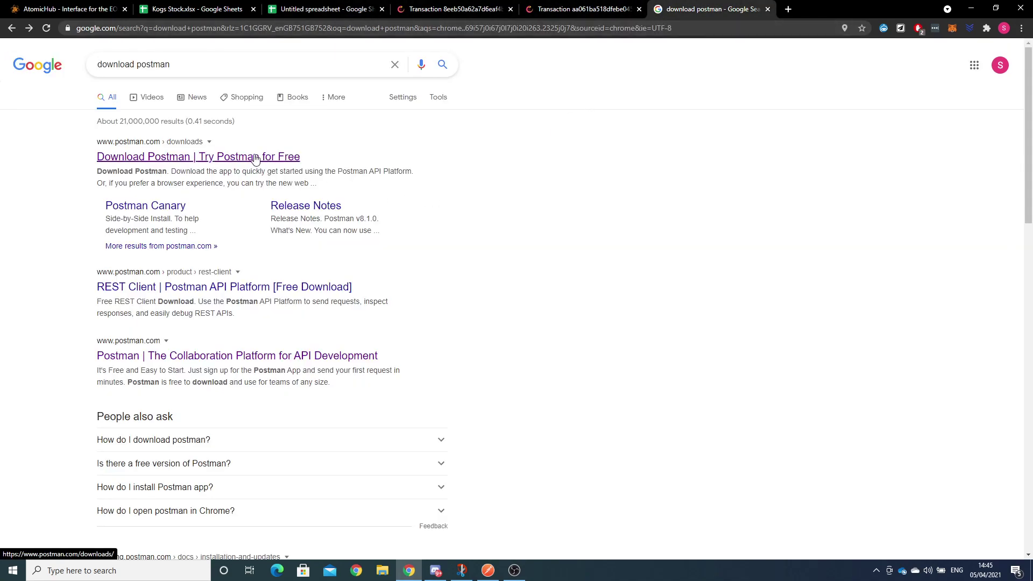
pyautogui.click(488, 570)
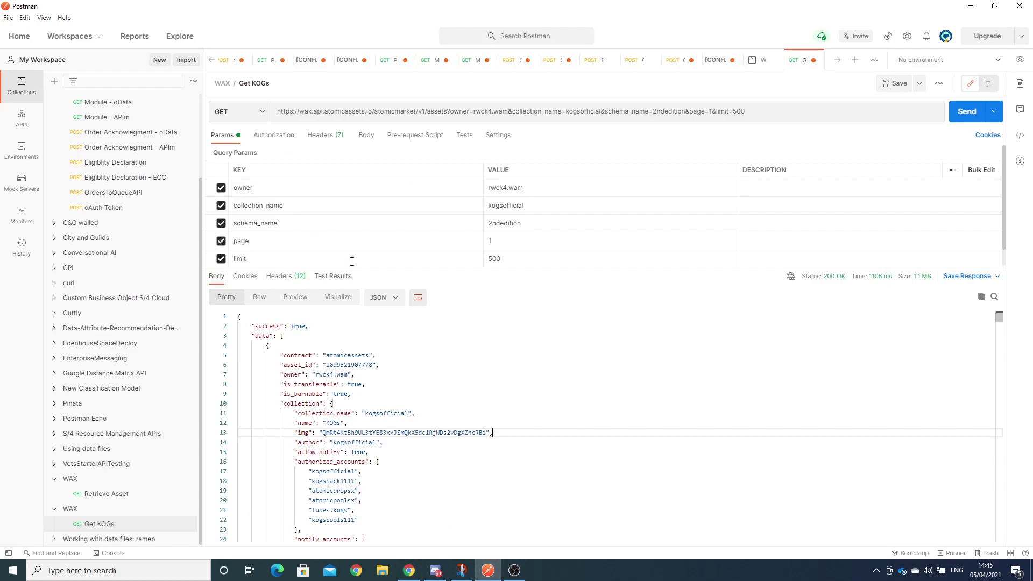
pyautogui.moveTo(487, 576)
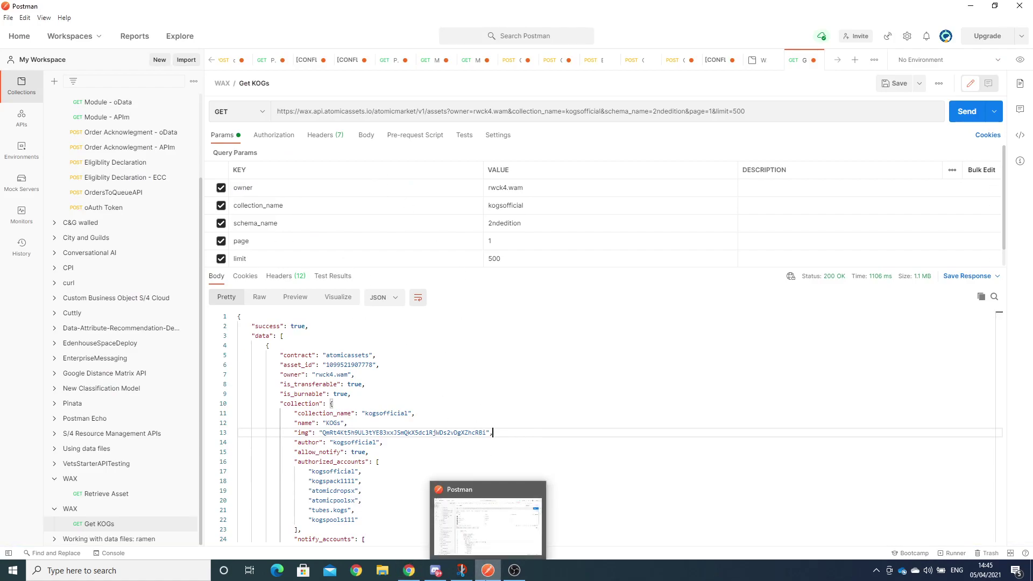
pyautogui.click(488, 571)
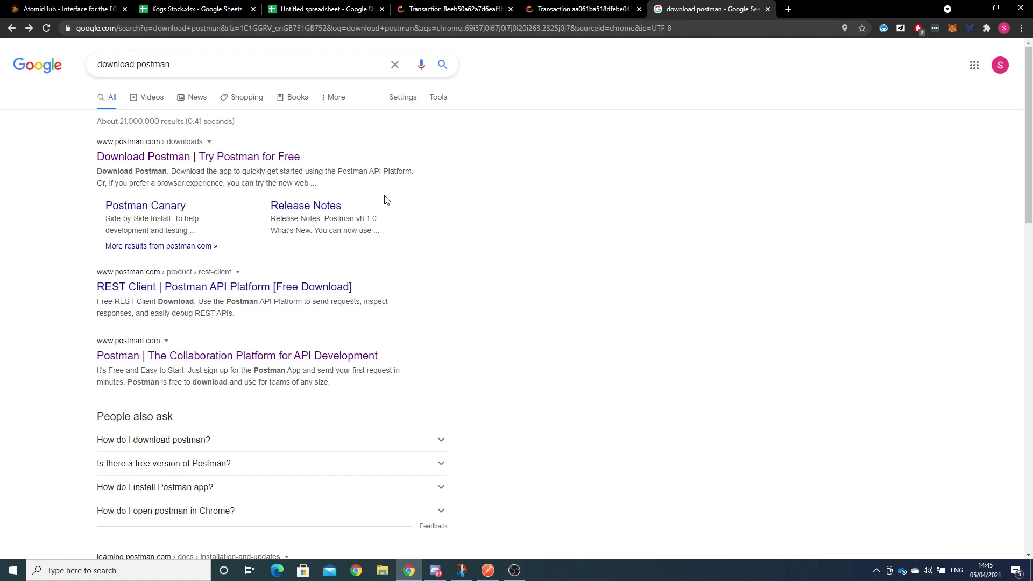
pyautogui.click(166, 72)
pyautogui.click(154, 159)
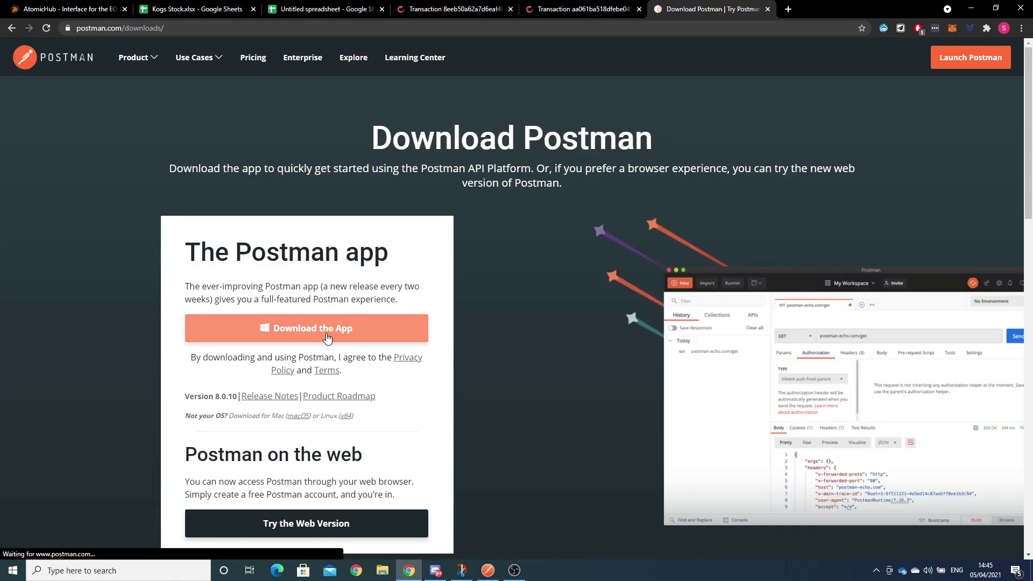
pyautogui.scroll(-2, 278, 329)
pyautogui.scroll(-5, 402, 289)
pyautogui.scroll(3, 402, 290)
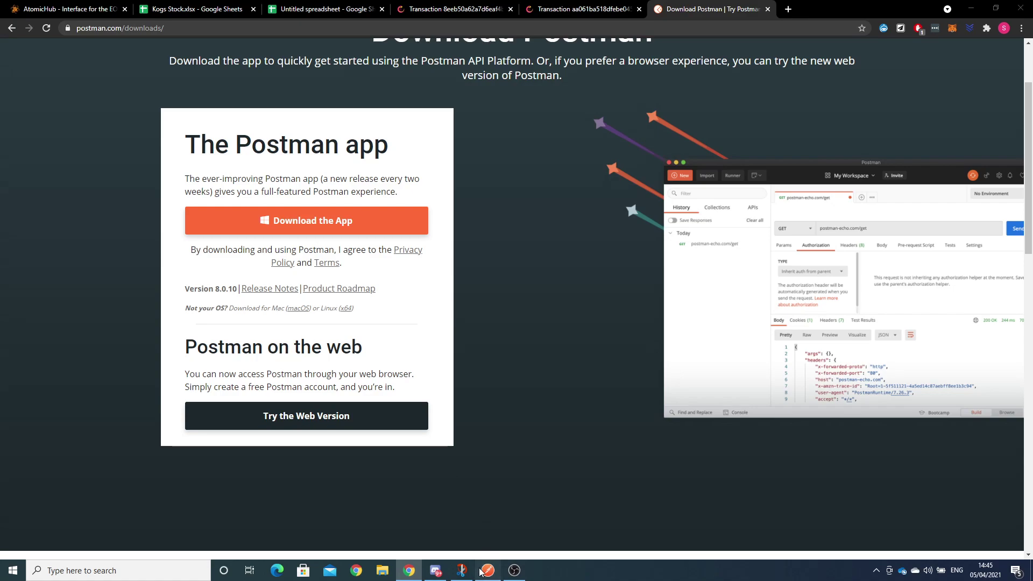
pyautogui.click(488, 570)
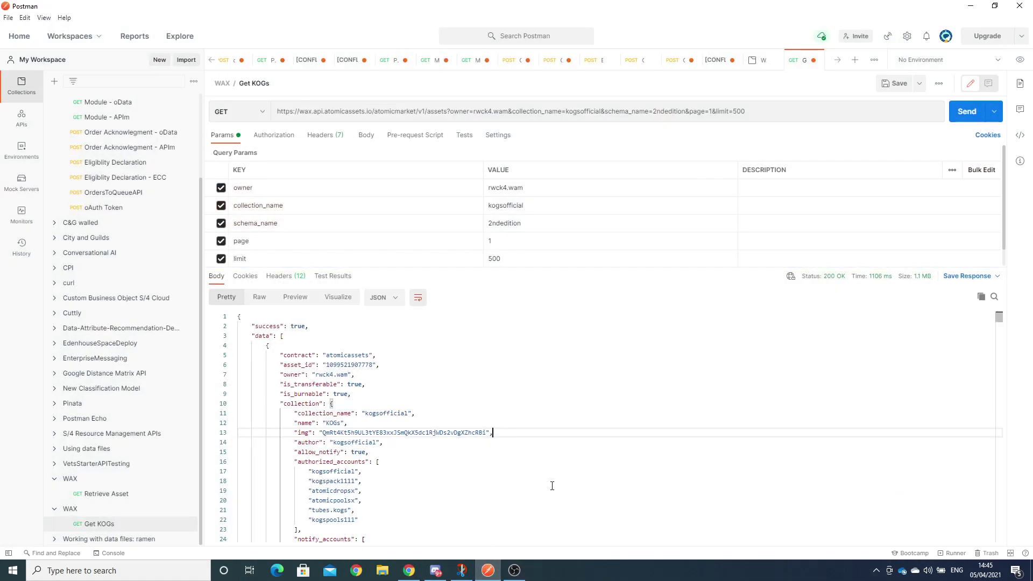
pyautogui.click(185, 61)
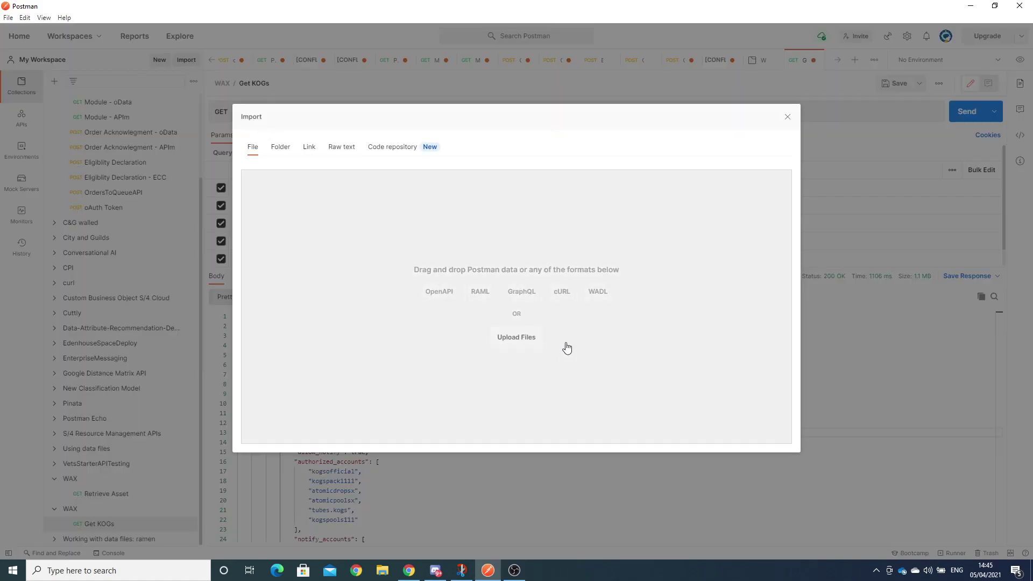
pyautogui.click(526, 344)
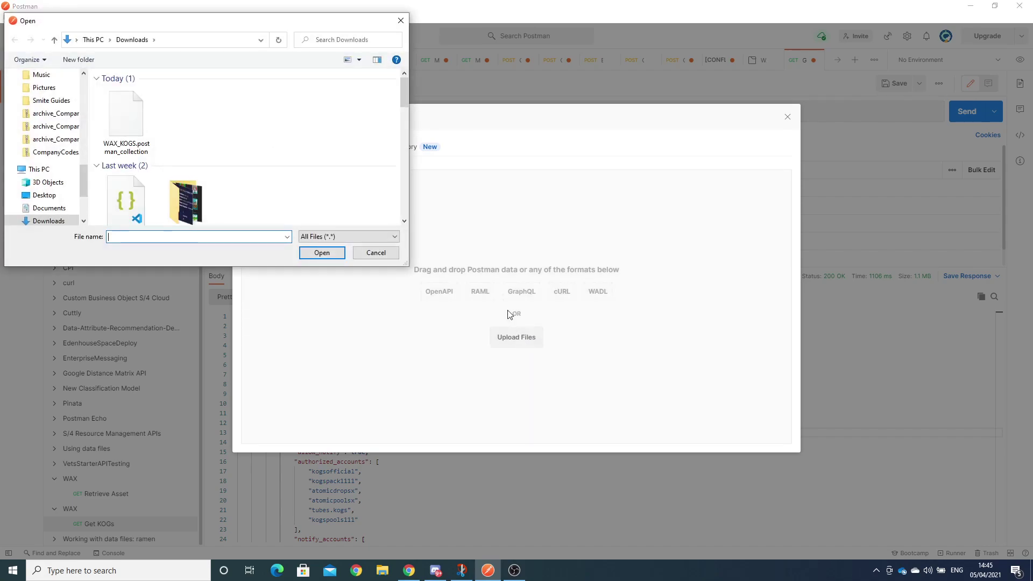
pyautogui.click(136, 136)
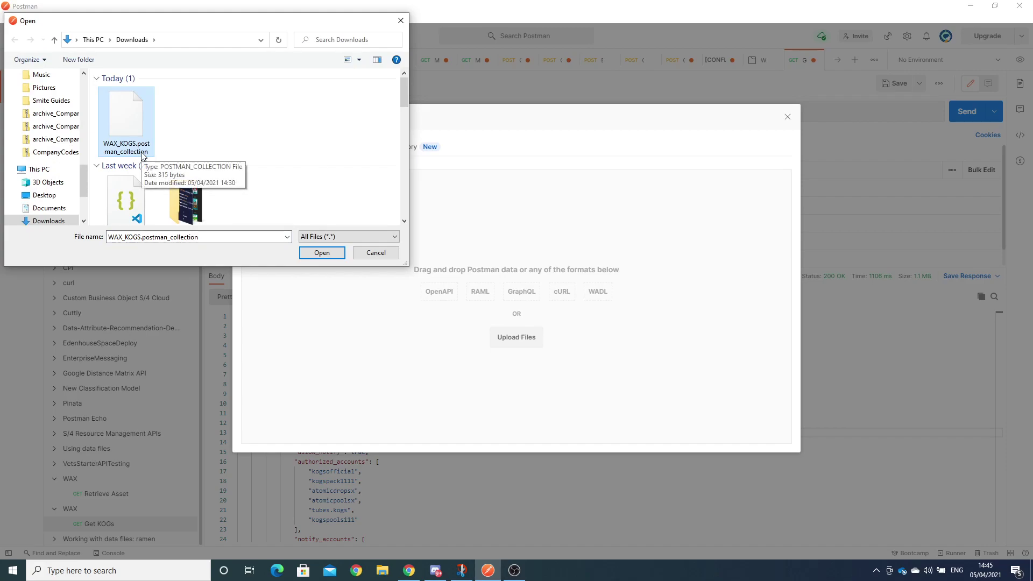
pyautogui.click(371, 252)
pyautogui.click(787, 116)
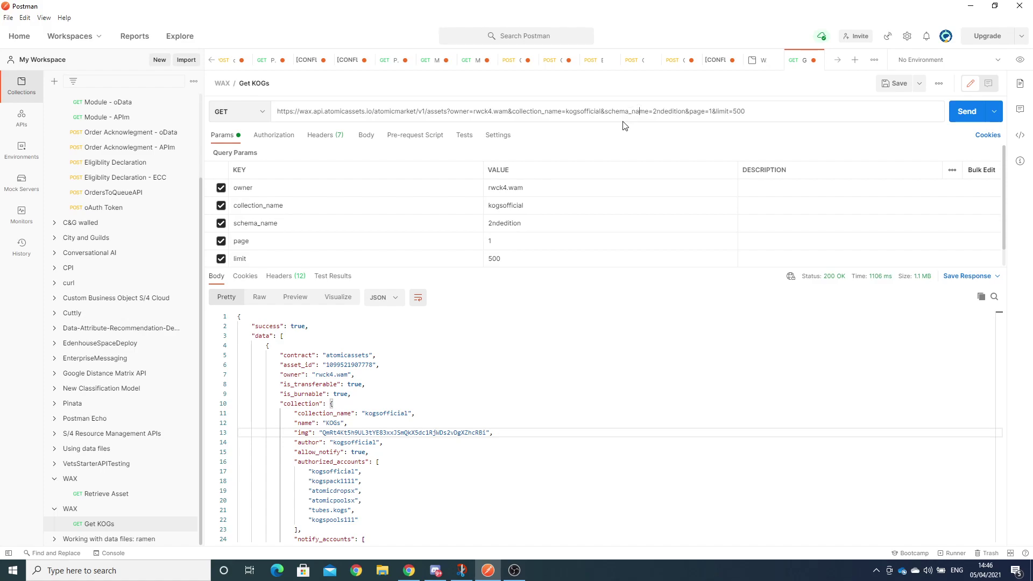
# - Inspect the Get KOGs request's headers and URL, and enlarge the query parameters area to show every parameter
pyautogui.click(327, 137)
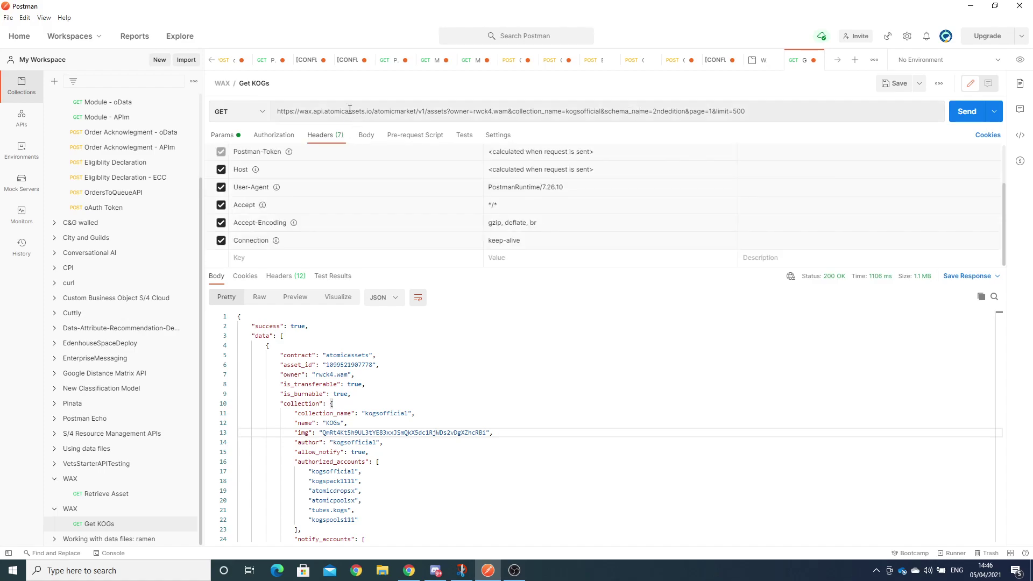
pyautogui.tripleClick(349, 112)
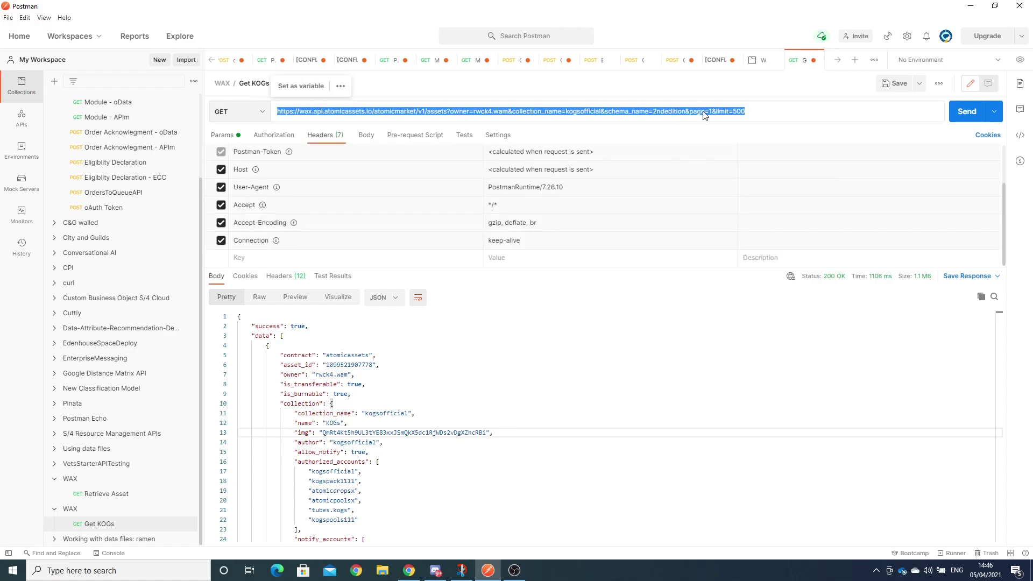
pyautogui.click(228, 135)
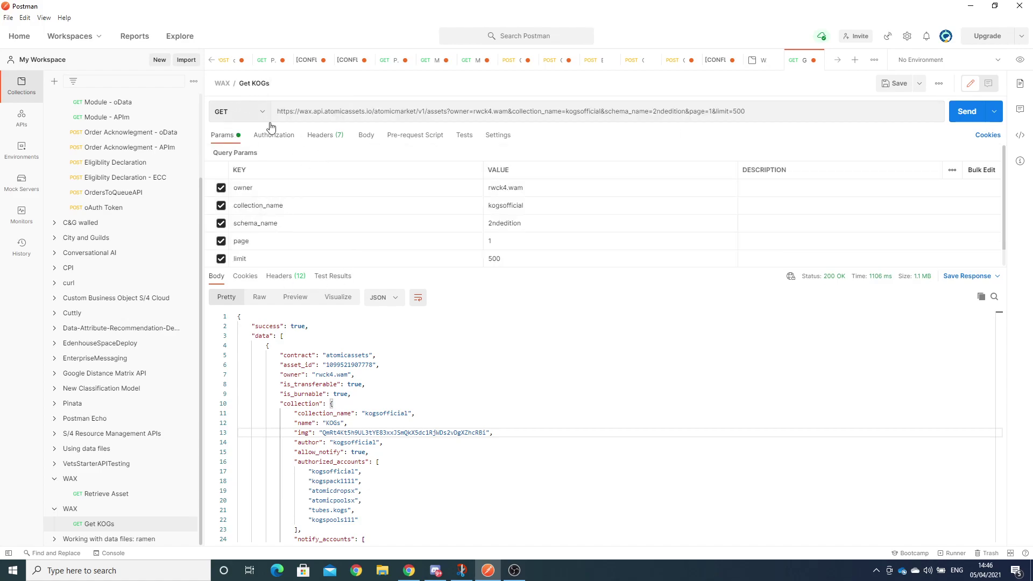
pyautogui.moveTo(387, 334); pyautogui.dragTo(383, 385)
pyautogui.click(558, 185)
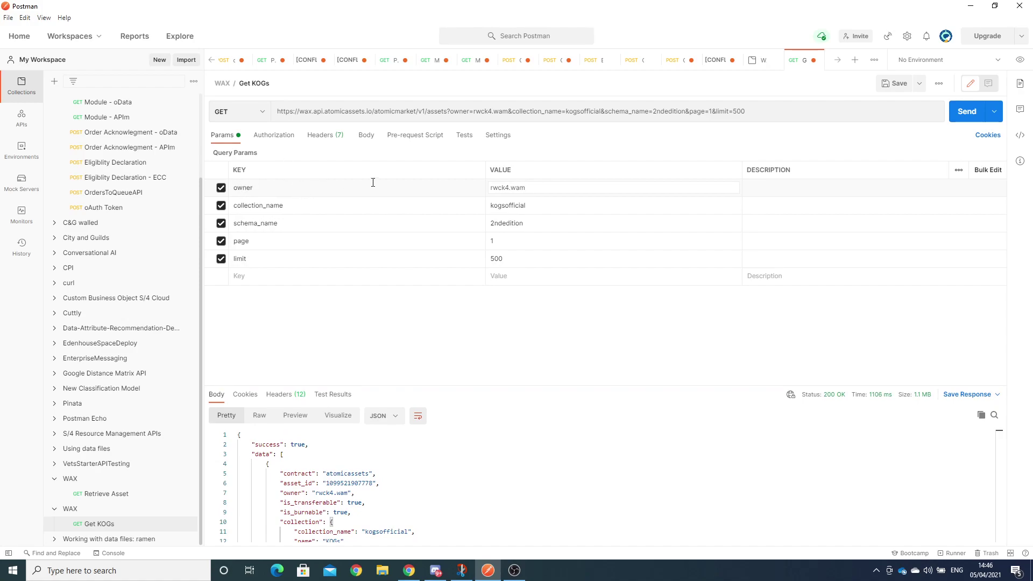
# - Review the owner, collection_name, schema_name, page and limit parameters and send the Get KOGs request
pyautogui.click(510, 187)
pyautogui.click(321, 207)
pyautogui.click(530, 224)
pyautogui.click(533, 225)
pyautogui.click(495, 246)
pyautogui.click(510, 261)
pyautogui.click(459, 337)
pyautogui.click(963, 115)
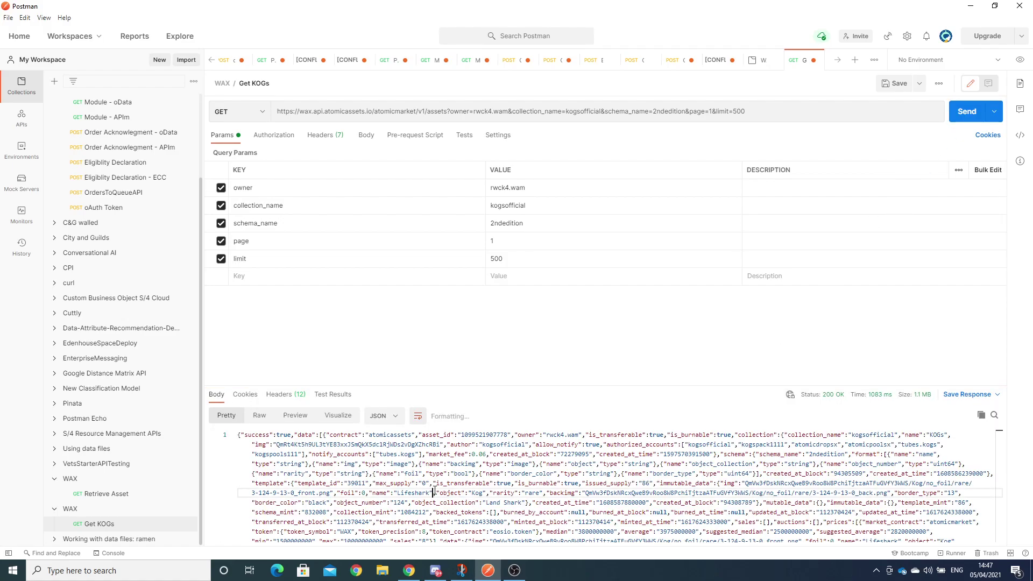
# - Select and copy the entire formatted JSON response body of the Get KOGs request
pyautogui.click(453, 444)
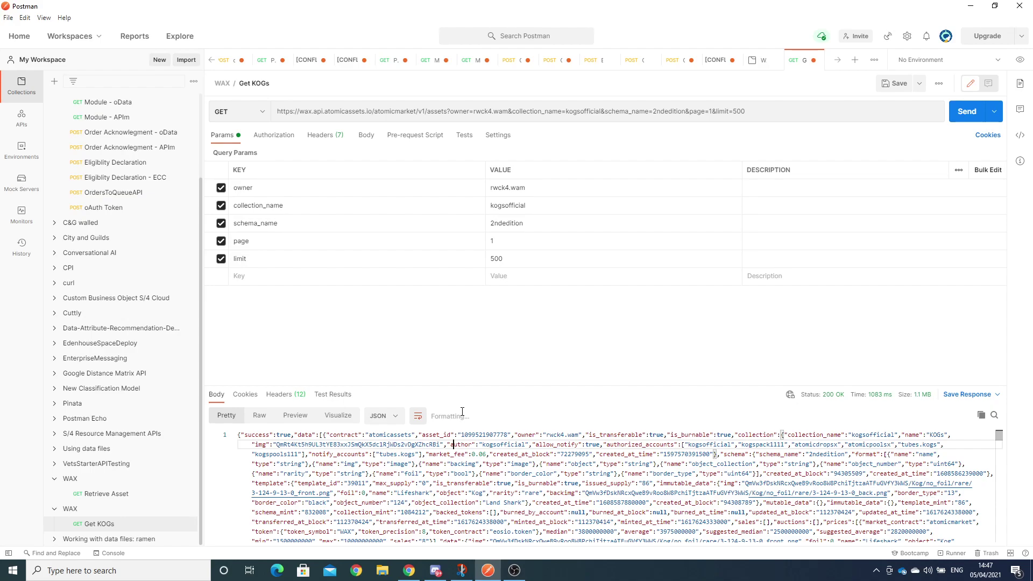
pyautogui.click(426, 463)
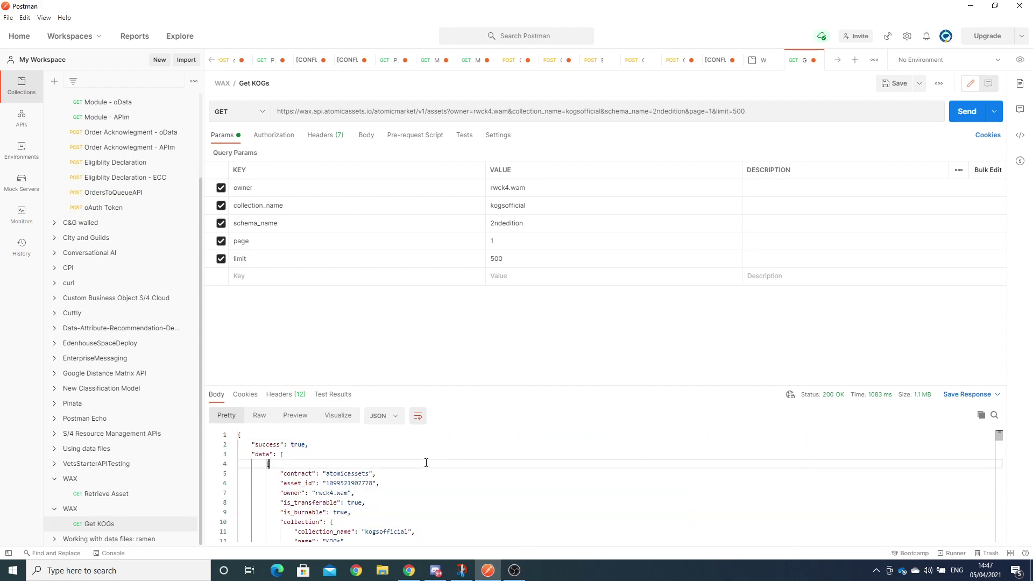
pyautogui.rightClick(343, 477)
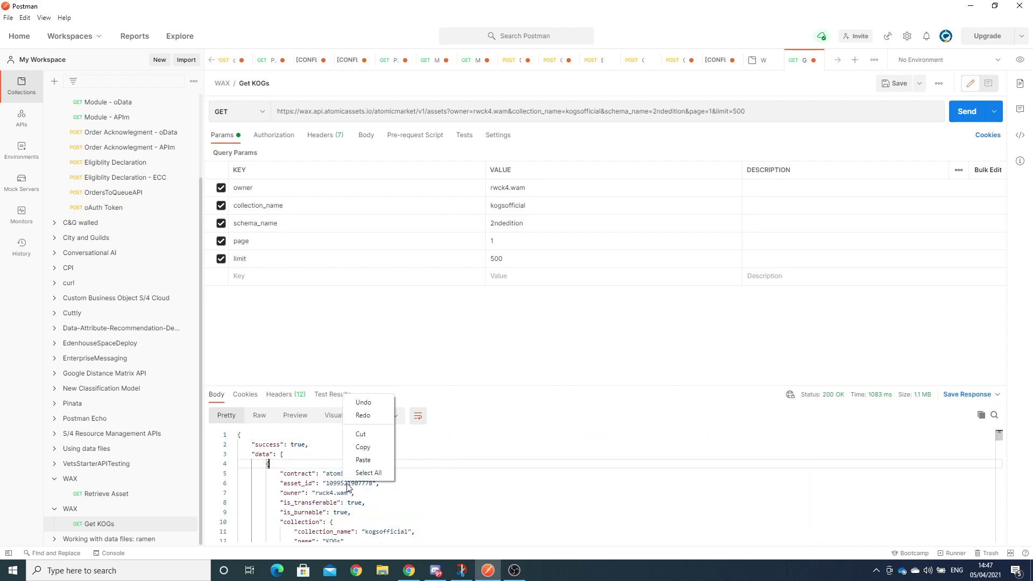
pyautogui.click(305, 473)
pyautogui.rightClick(306, 473)
pyautogui.click(332, 542)
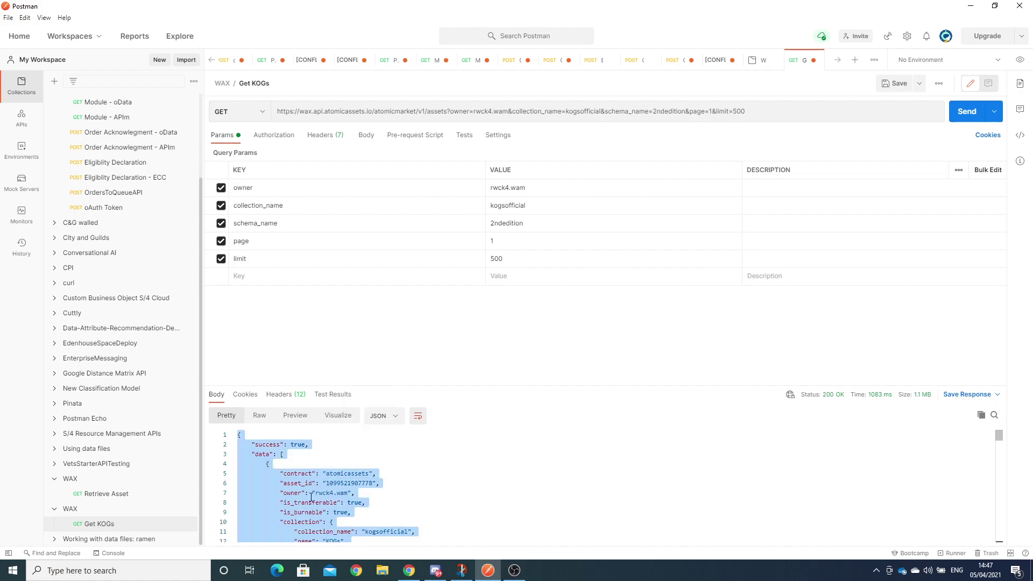
pyautogui.rightClick(314, 497)
pyautogui.click(329, 418)
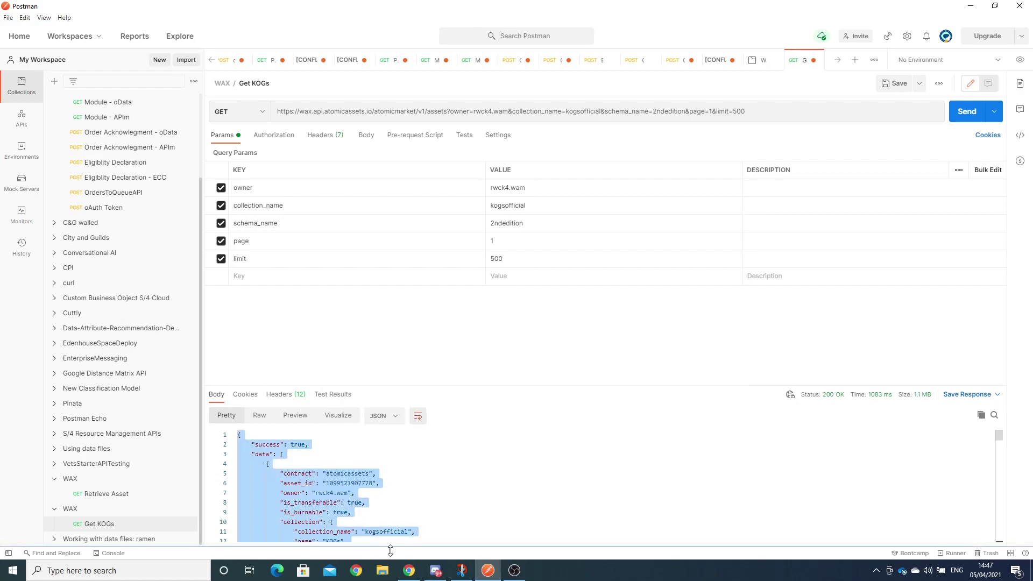
# - Search Google for "json to csv" in a new Chrome tab and open the konklone.io JSON to CSV Converter
pyautogui.click(409, 570)
pyautogui.click(788, 9)
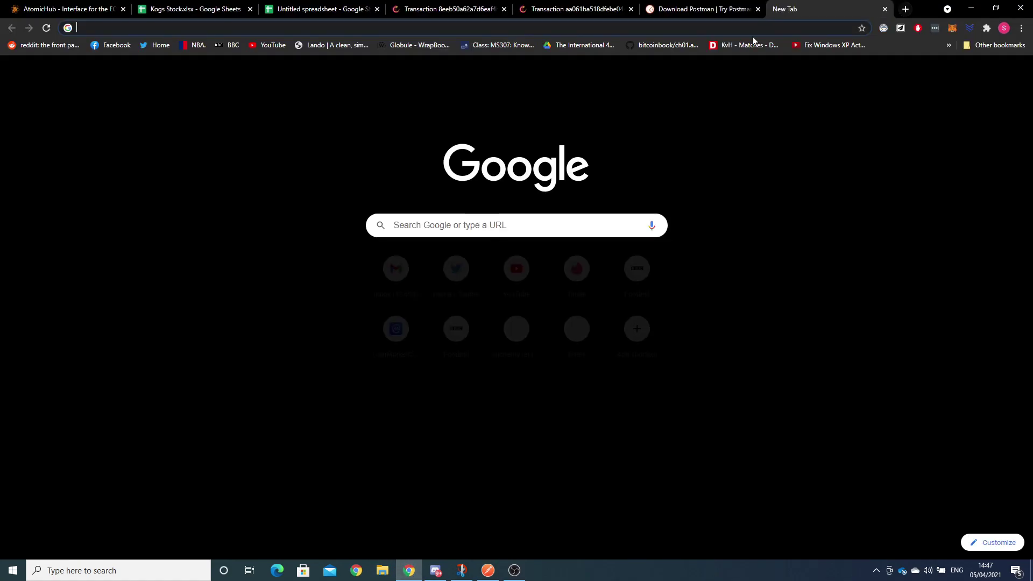
pyautogui.write('json')
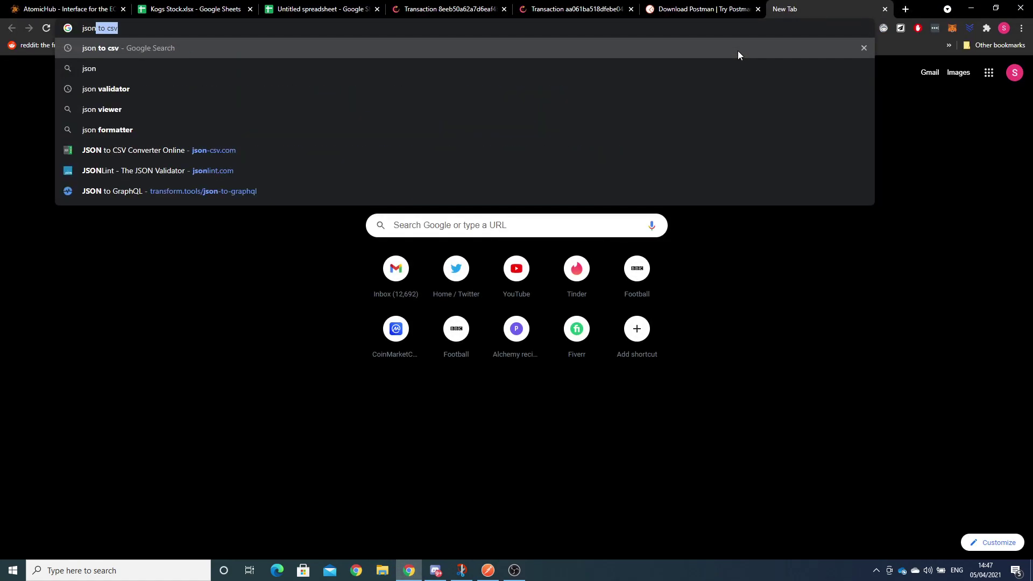
pyautogui.press('Return')
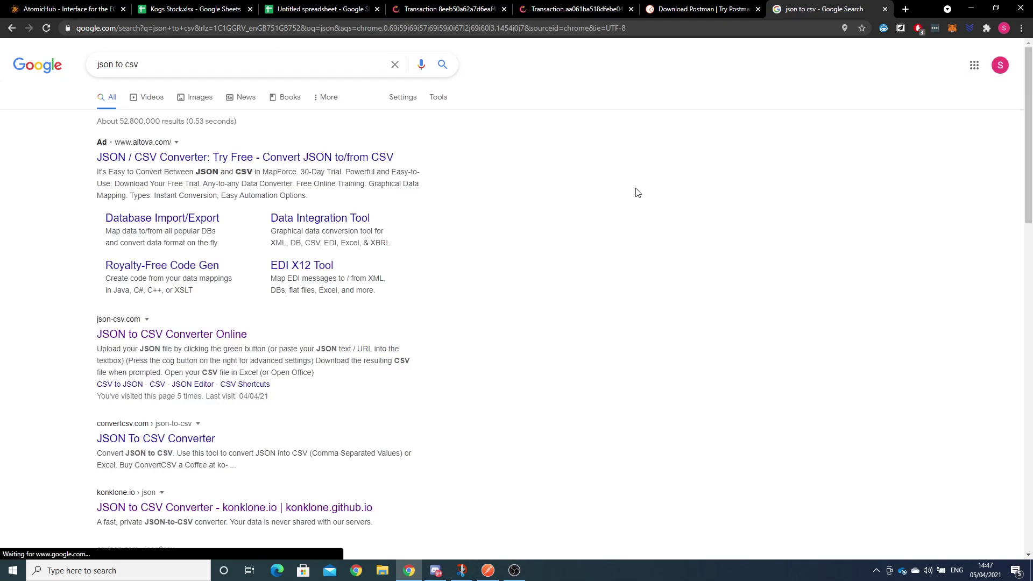
pyautogui.scroll(-2, 553, 224)
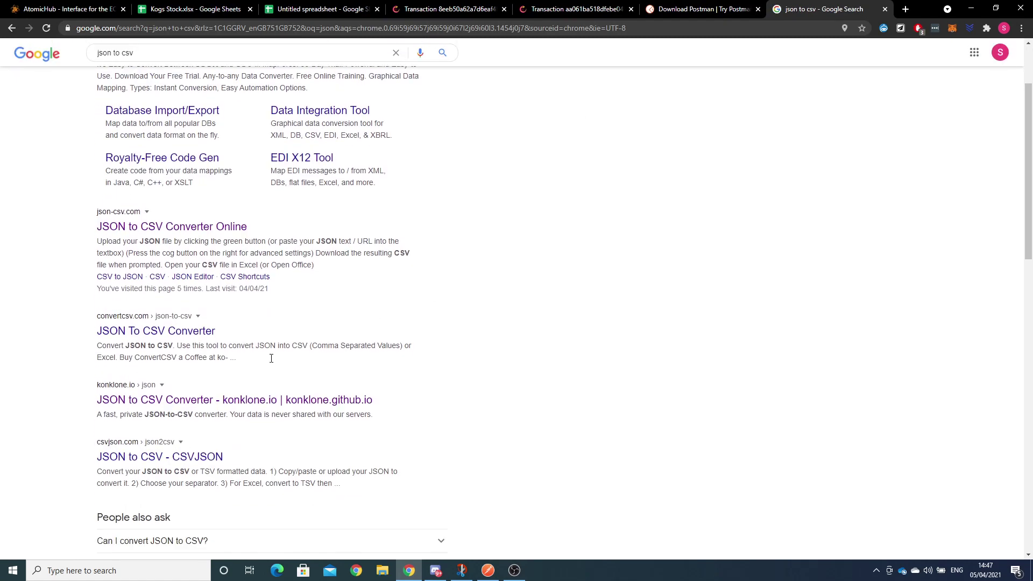
pyautogui.scroll(3, 323, 350)
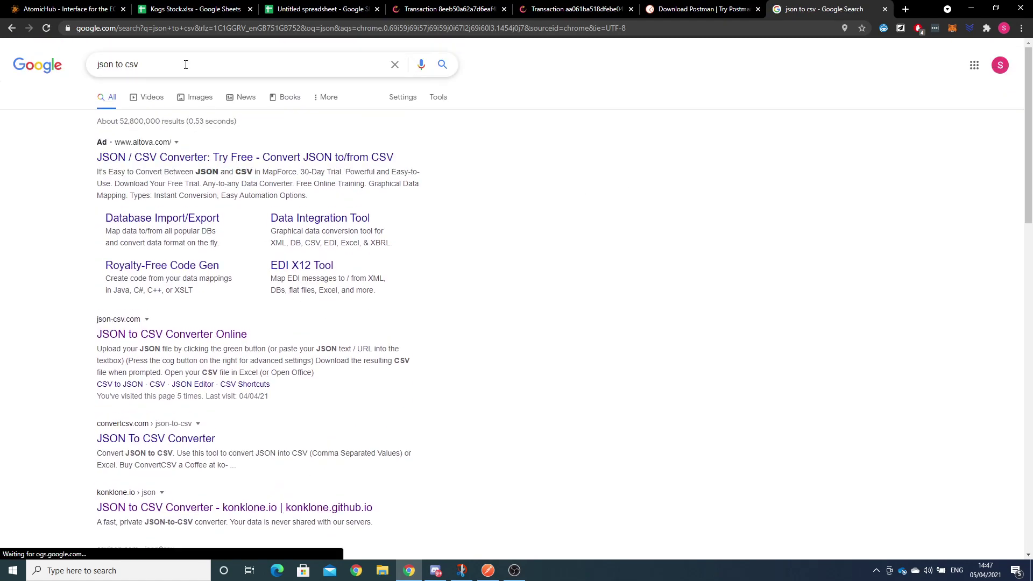
pyautogui.click(178, 66)
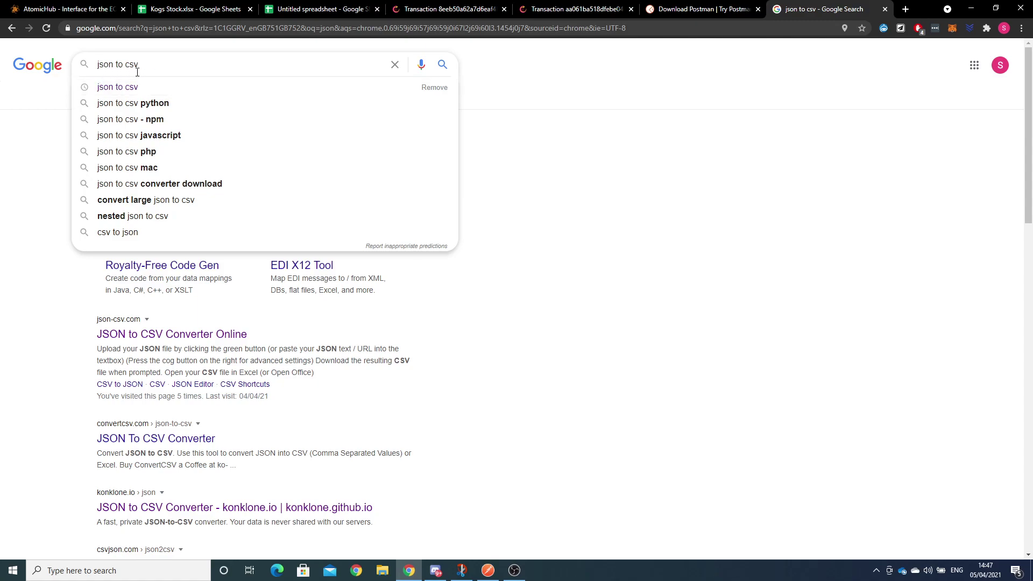
pyautogui.scroll(-2, 2, 350)
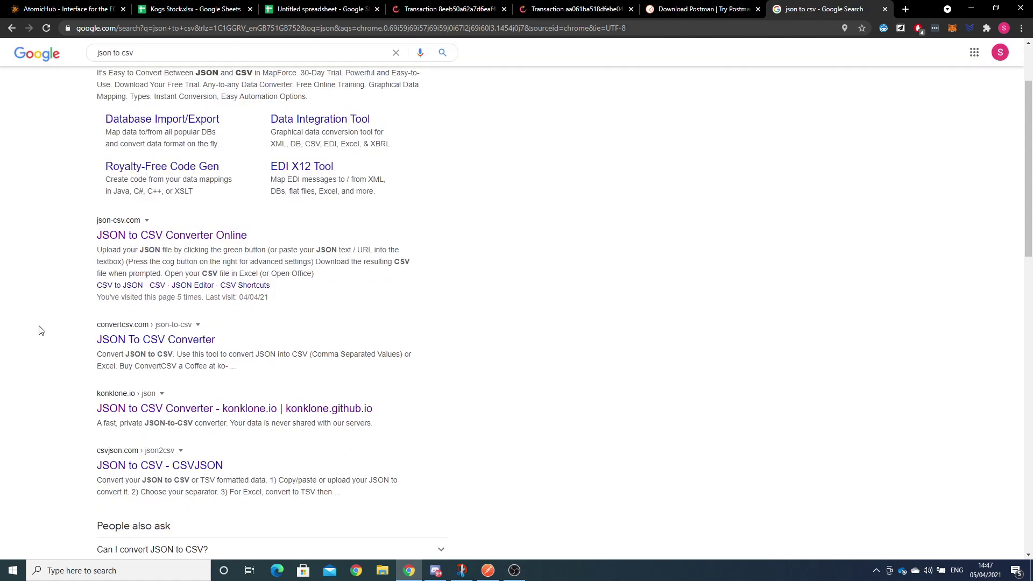
pyautogui.click(299, 404)
# - Paste the copied JSON response into the converter and download the entire CSV
pyautogui.click(160, 143)
pyautogui.rightClick(144, 125)
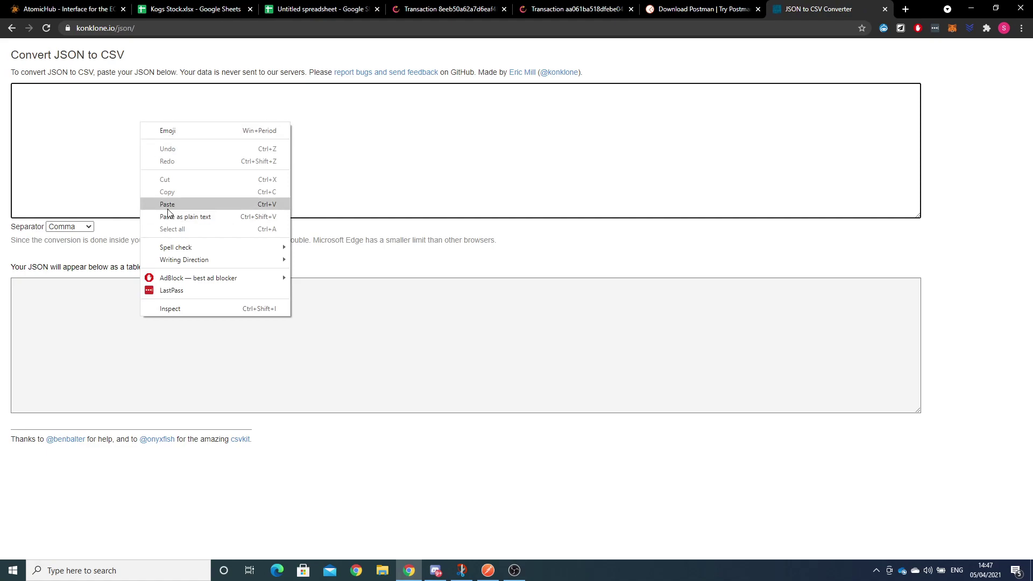
pyautogui.click(173, 206)
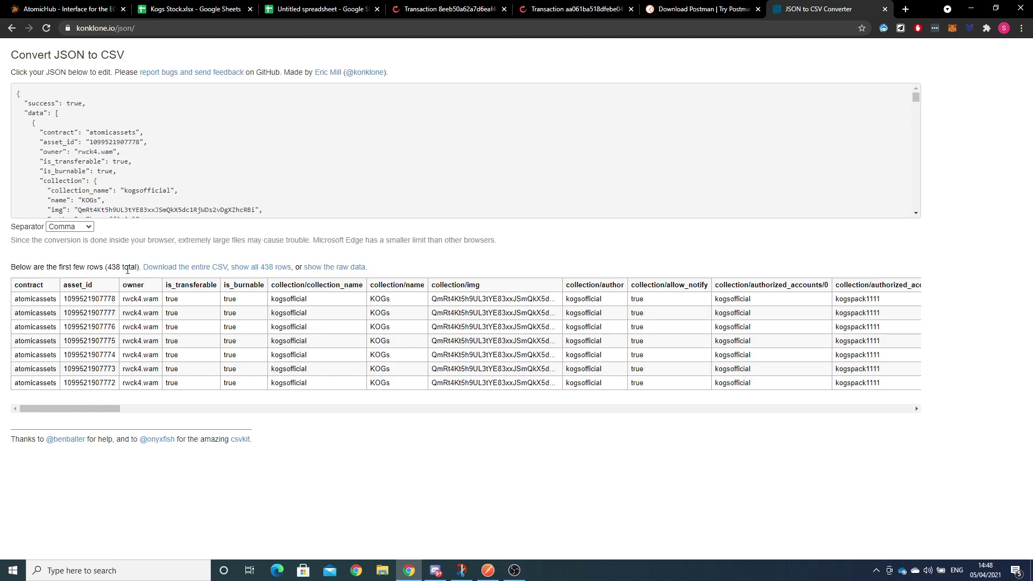
pyautogui.moveTo(109, 268); pyautogui.dragTo(131, 268)
pyautogui.click(180, 268)
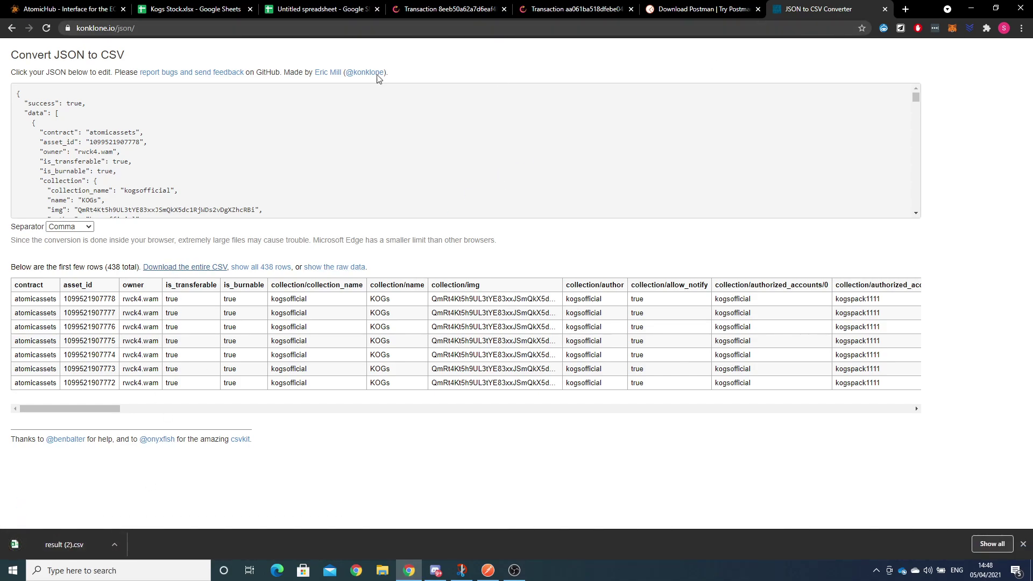
# - Switch to the blank untitled Google Sheets spreadsheet and rename it "Kogs inventory tutorial"
pyautogui.click(319, 11)
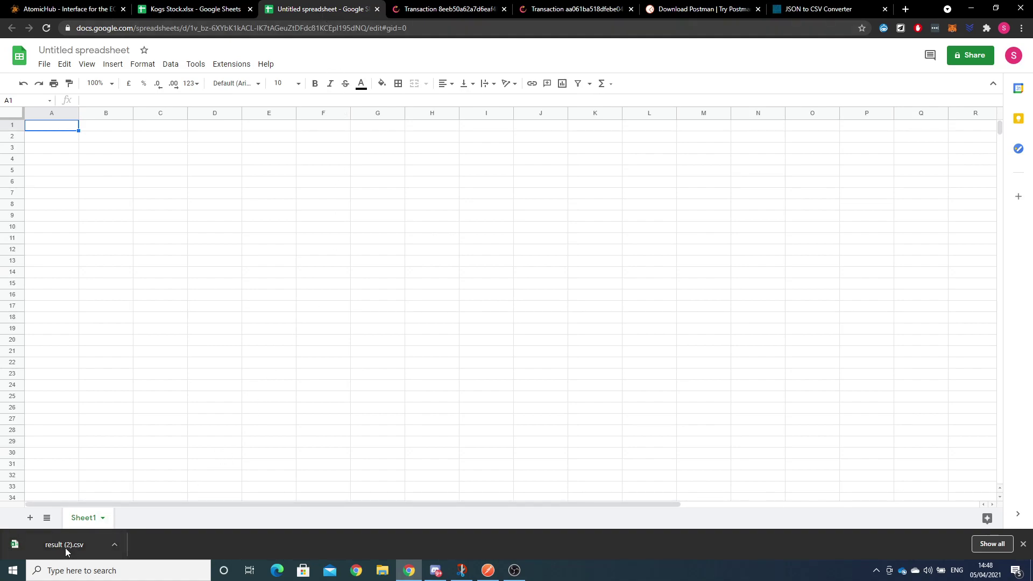
pyautogui.click(36, 67)
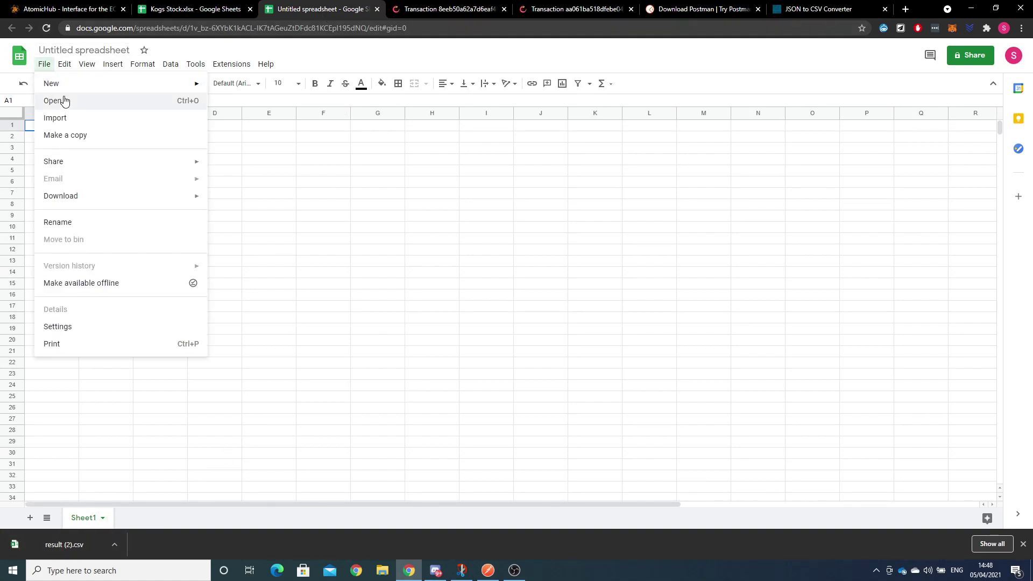
pyautogui.click(63, 46)
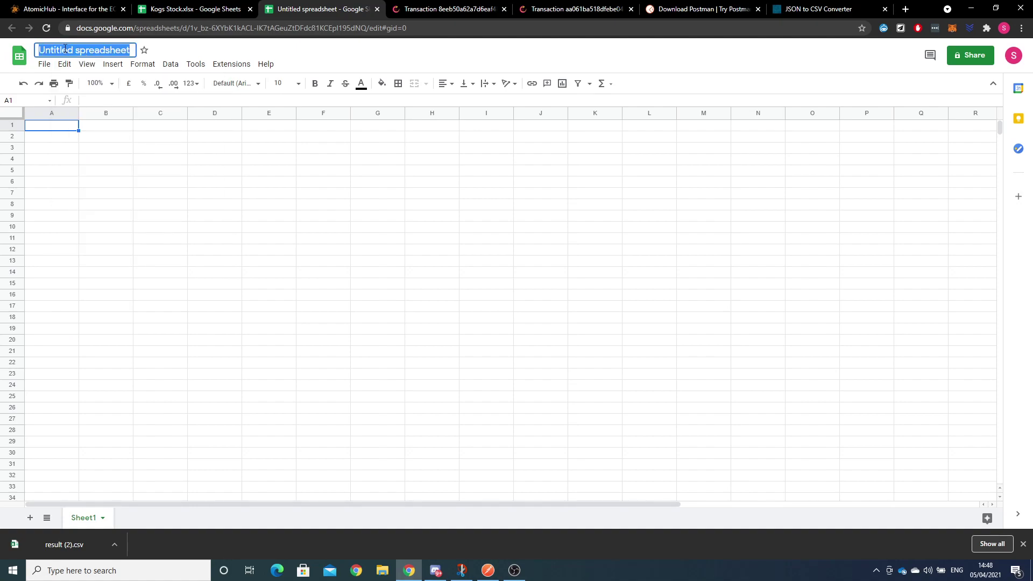
pyautogui.write('K')
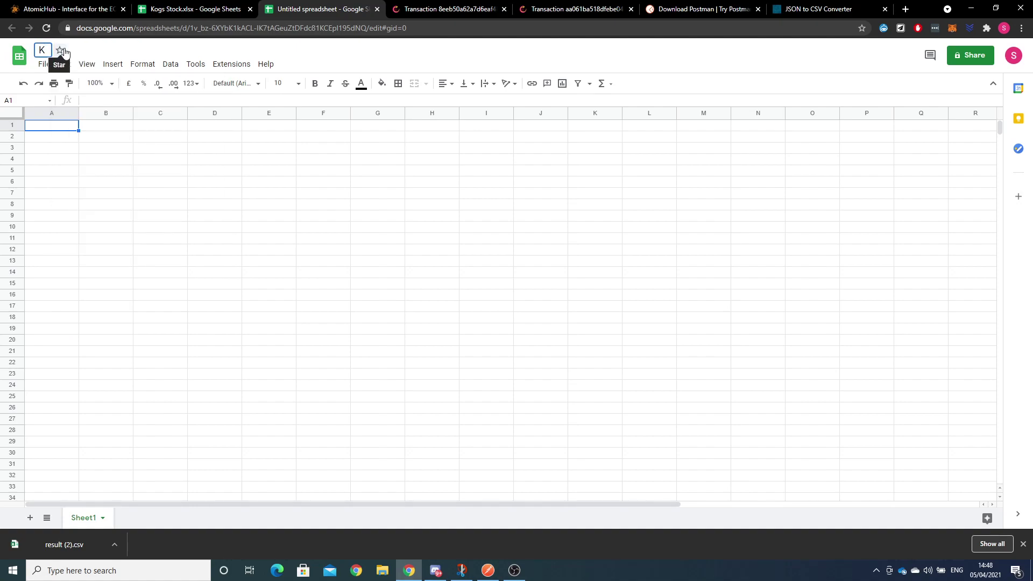
pyautogui.write('ogs Snventory tutoria')
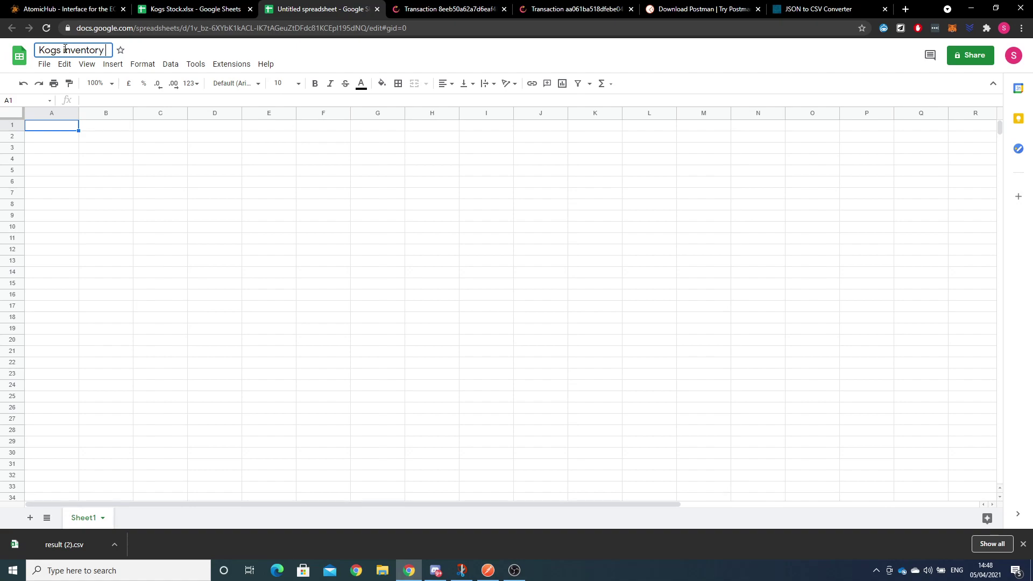
pyautogui.write('l')
pyautogui.press('Return')
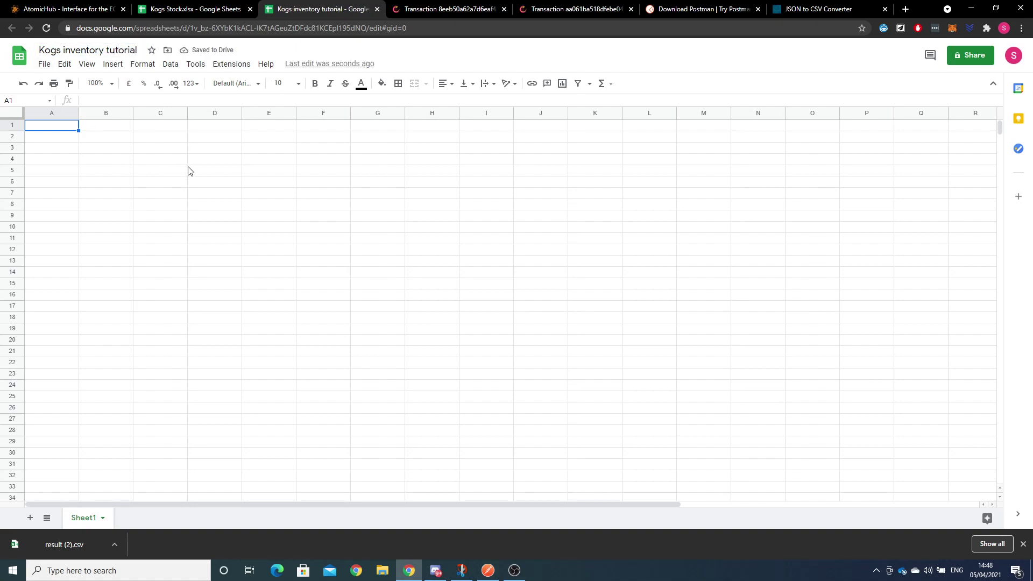
# - Import the downloaded result (2).csv as a new spreadsheet with automatic separator detection and open the imported file
pyautogui.click(45, 65)
pyautogui.click(76, 119)
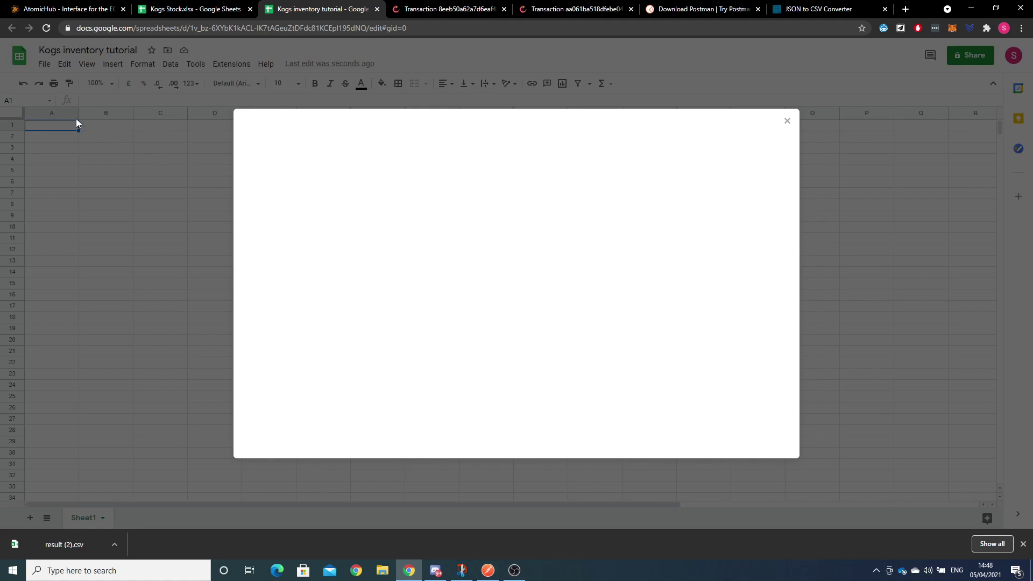
pyautogui.click(435, 152)
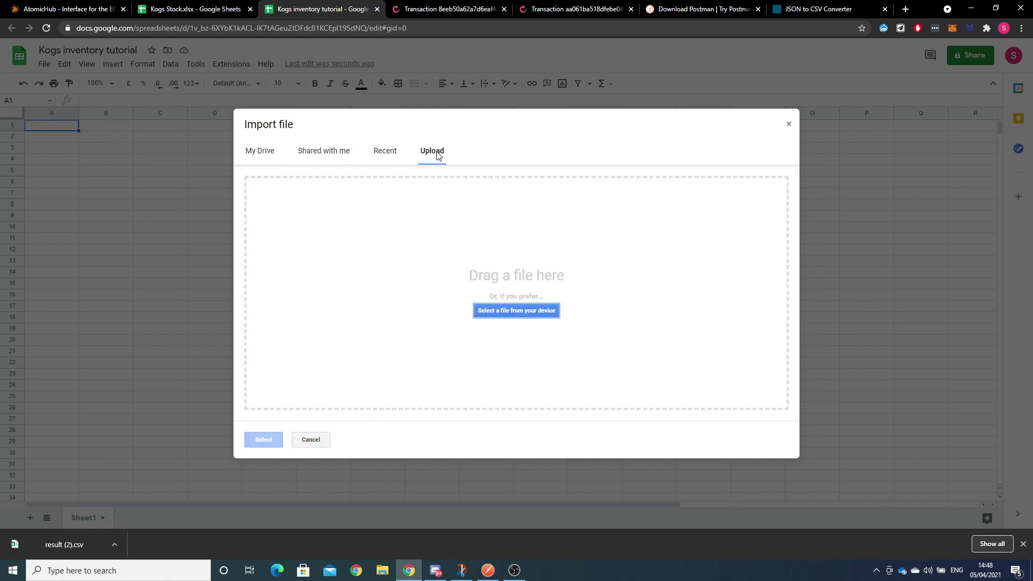
pyautogui.moveTo(69, 554); pyautogui.dragTo(506, 265)
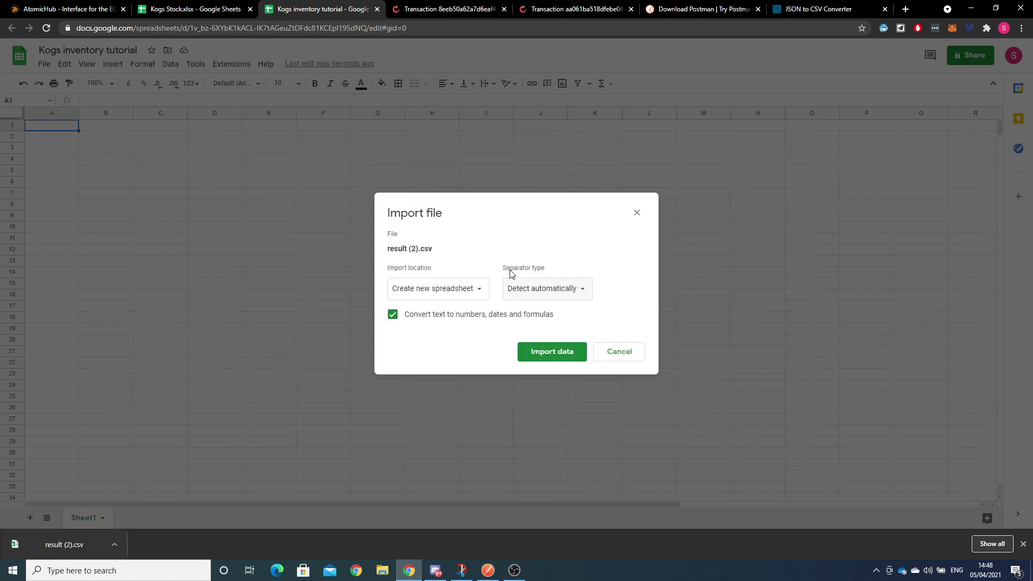
pyautogui.click(552, 358)
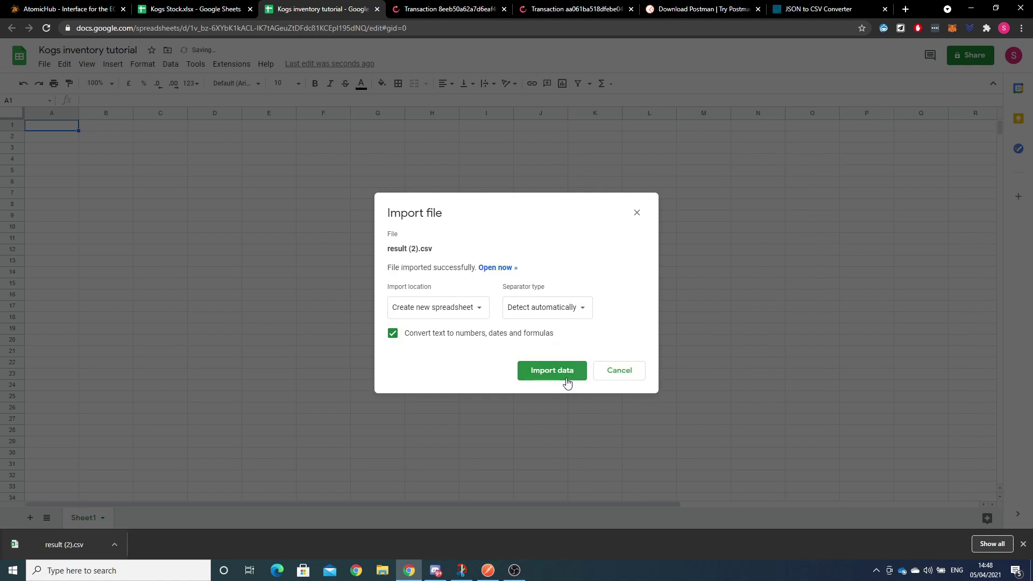
pyautogui.click(500, 268)
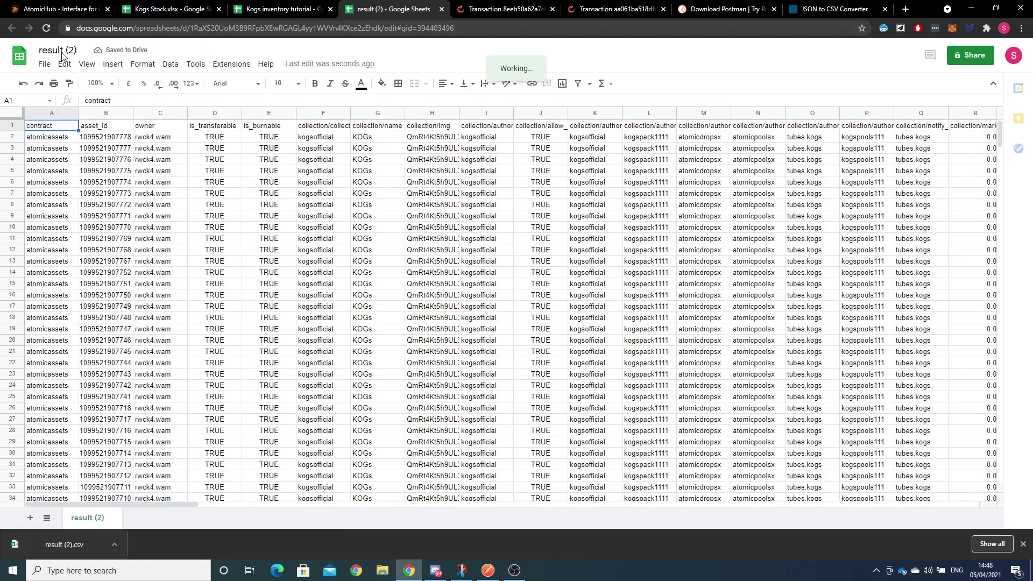
# - Rename the imported spreadsheet "Kogs inventory tutorial 2"
pyautogui.click(70, 49)
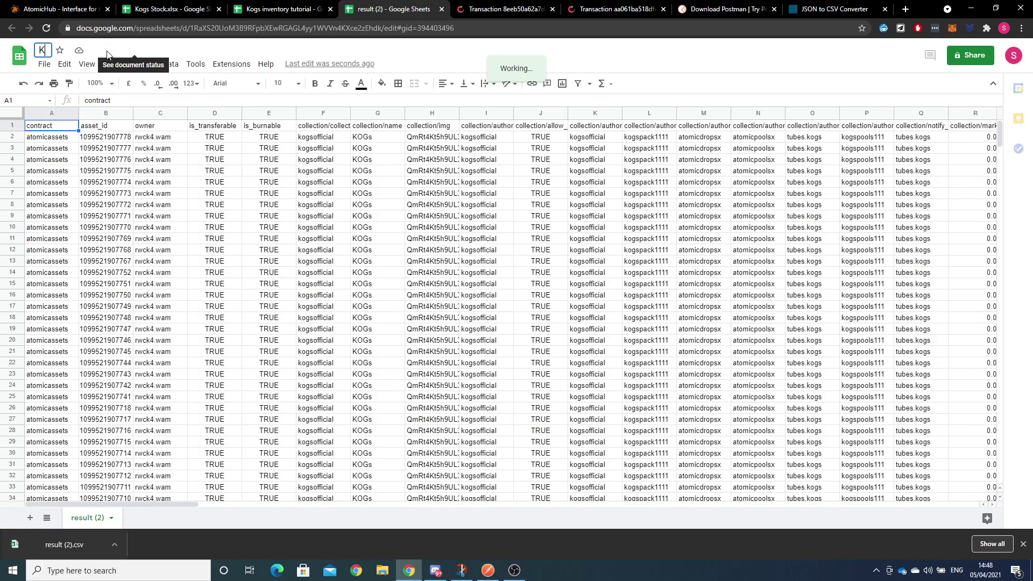
pyautogui.write('Kogs inve')
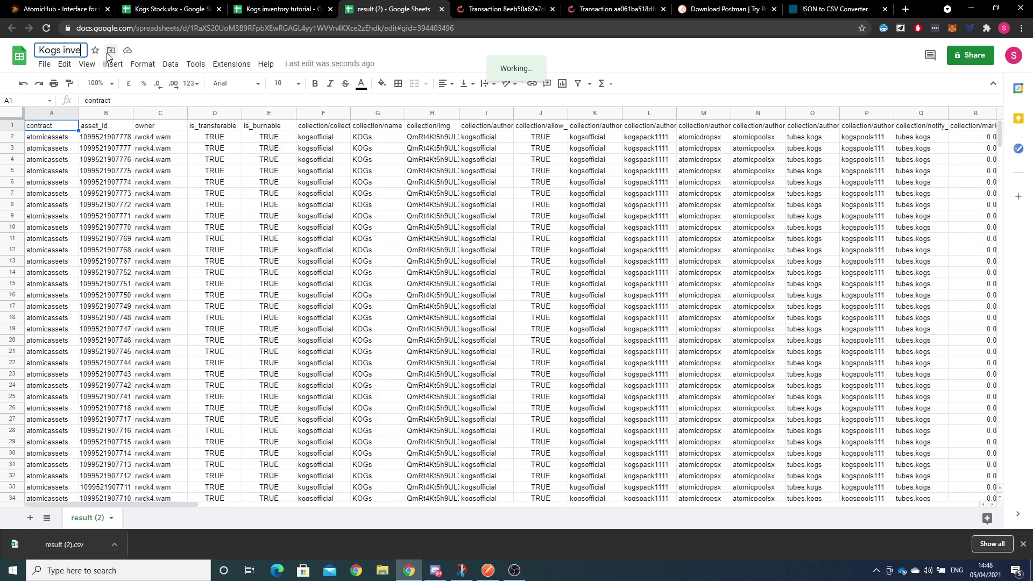
pyautogui.write('ntory tui')
pyautogui.press('BackSpace')
pyautogui.write('torial 2')
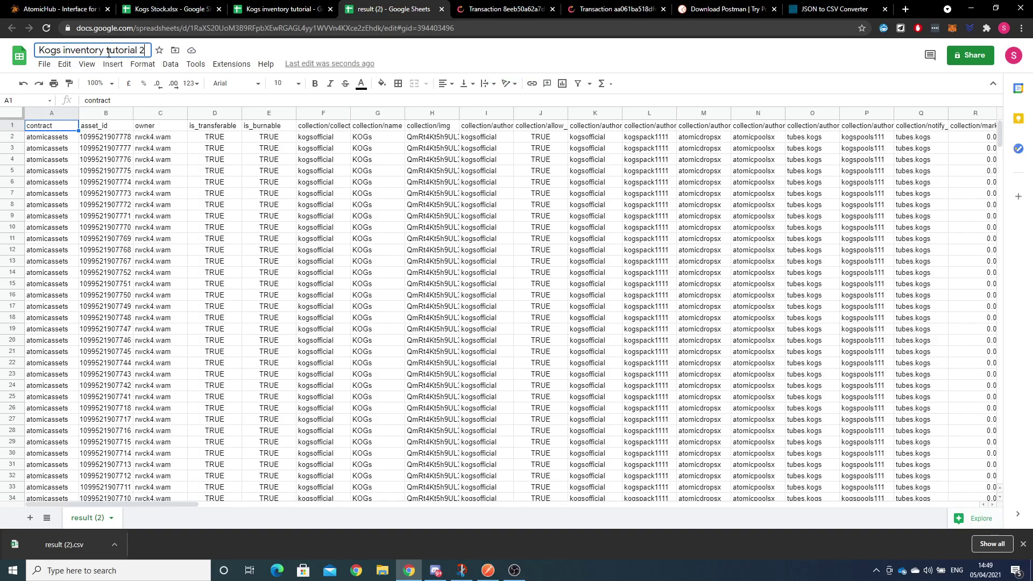
pyautogui.click(275, 48)
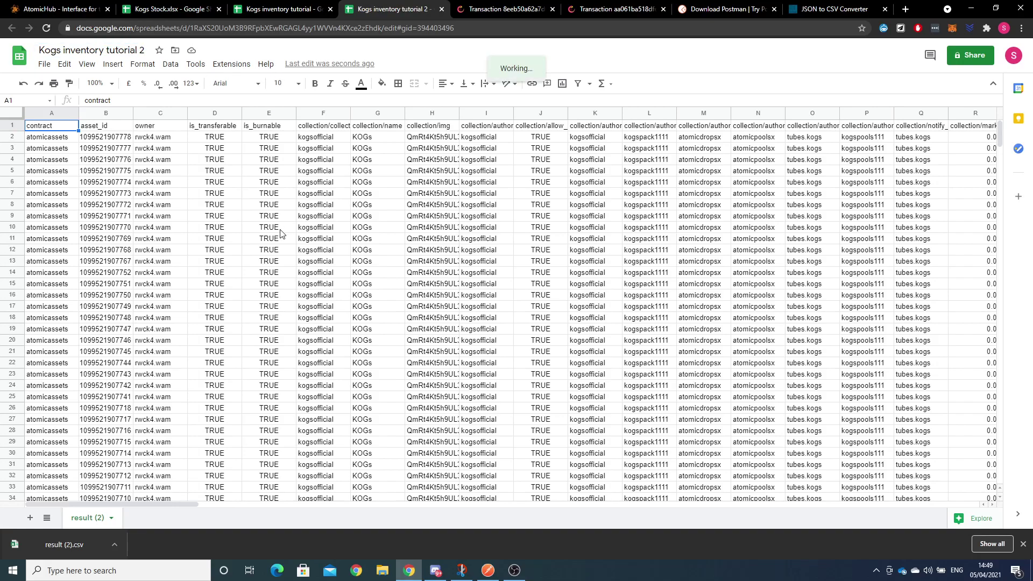
# - Rename the sheet holding the imported CSV data "Raw Data from API"
pyautogui.doubleClick(92, 517)
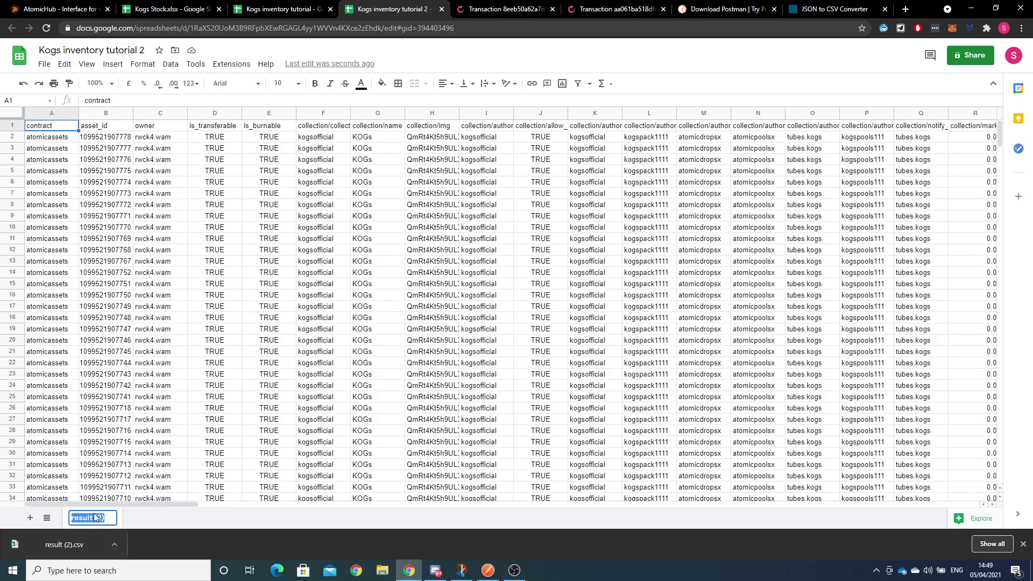
pyautogui.write('Raw Data from API')
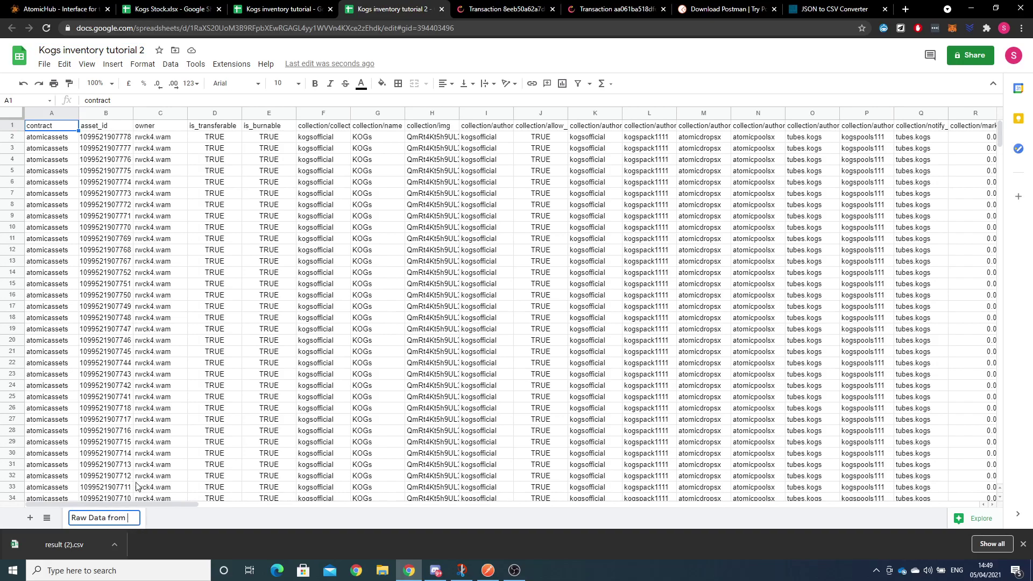
pyautogui.click(285, 303)
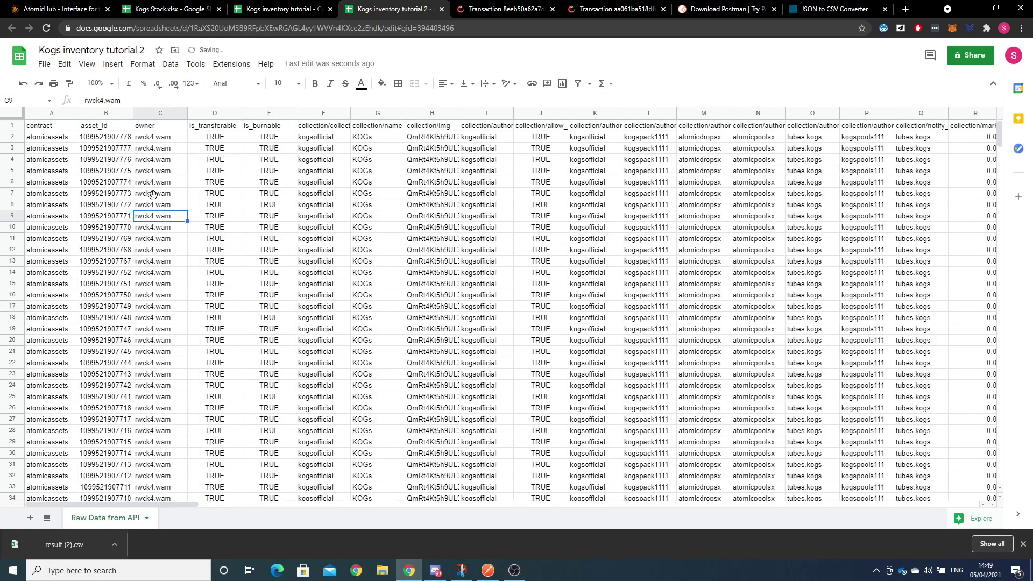
# - Select the whole data range A1:CR439 and create a pivot table from it in a new sheet
pyautogui.click(39, 128)
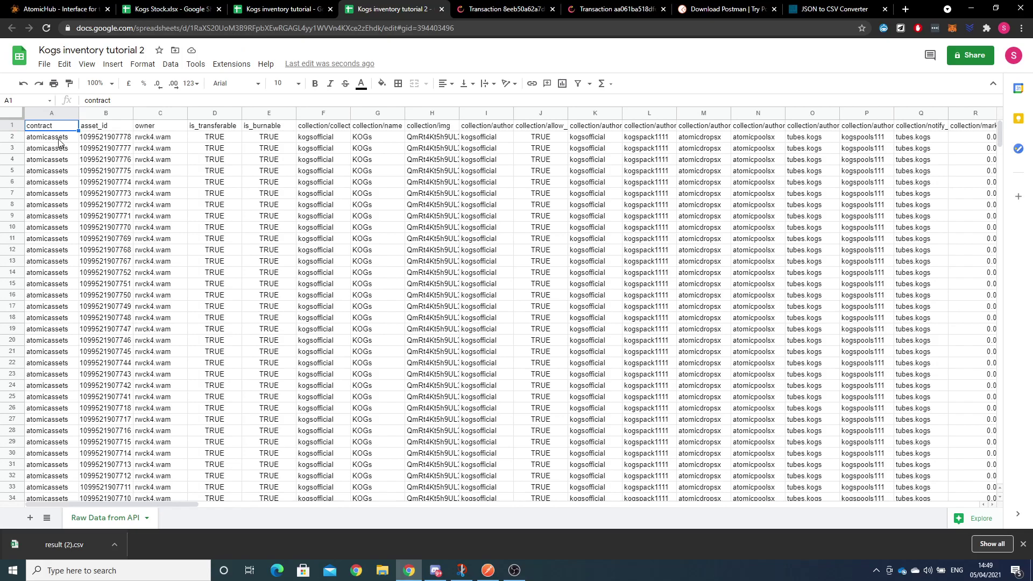
pyautogui.hotkey('ctrl', 'a')
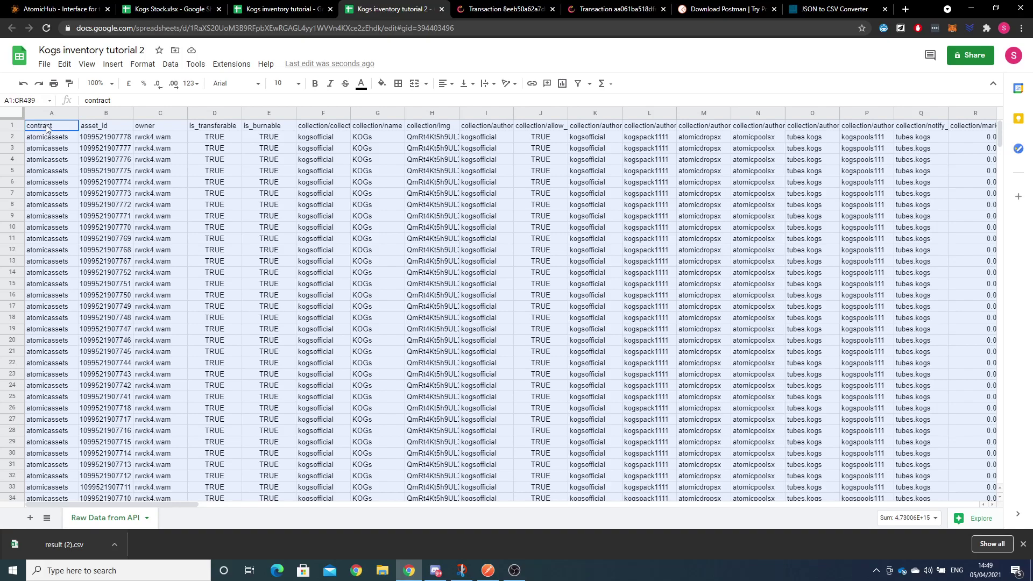
pyautogui.click(113, 65)
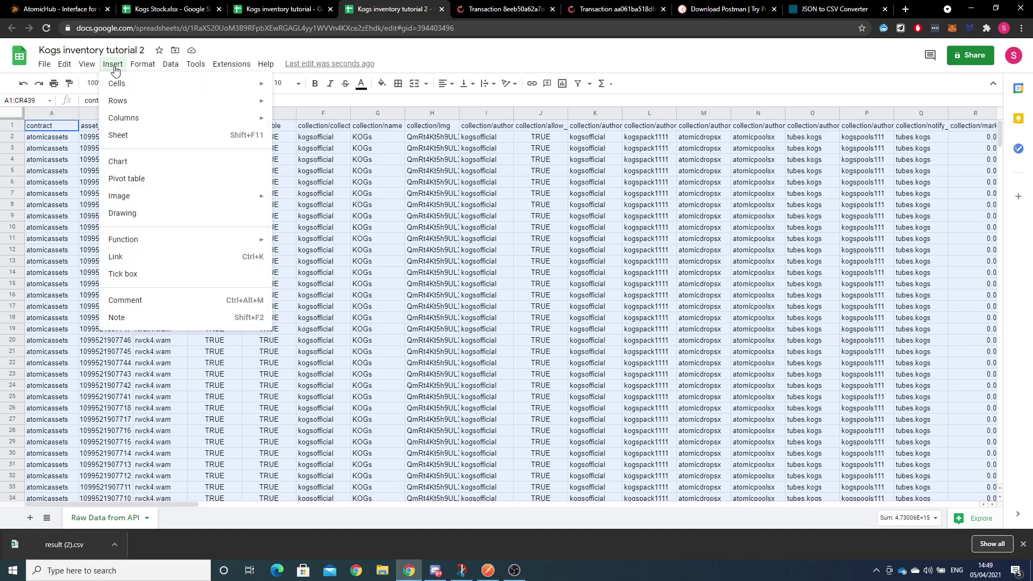
pyautogui.click(138, 178)
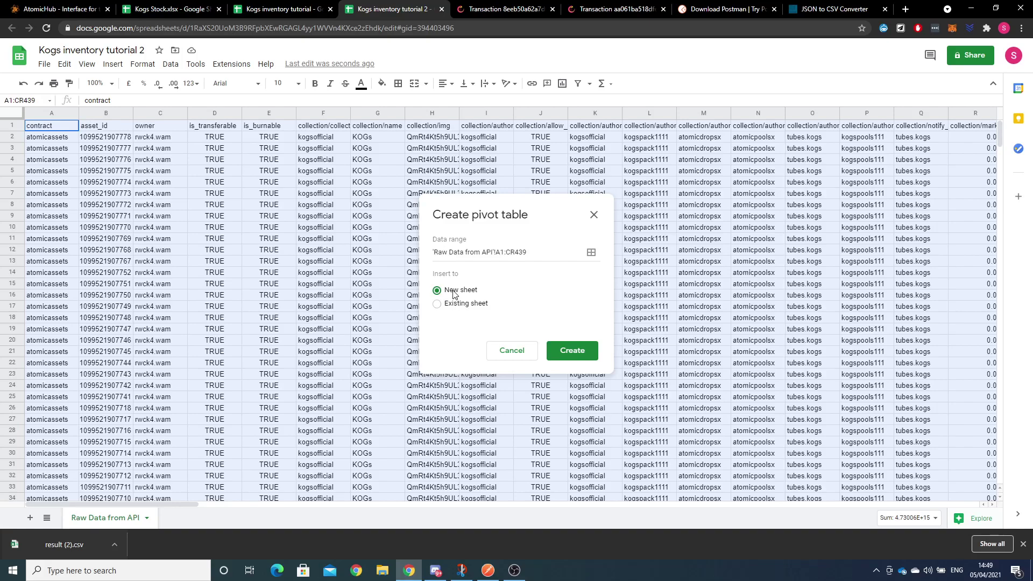
pyautogui.click(560, 353)
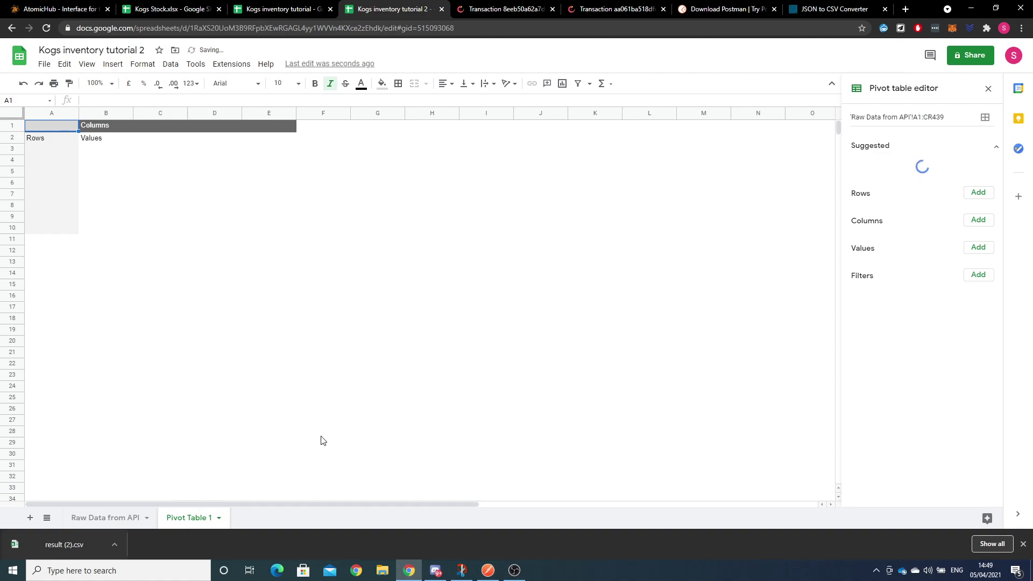
# - Rename the new pivot table sheet "Common Pivot"
pyautogui.doubleClick(201, 512)
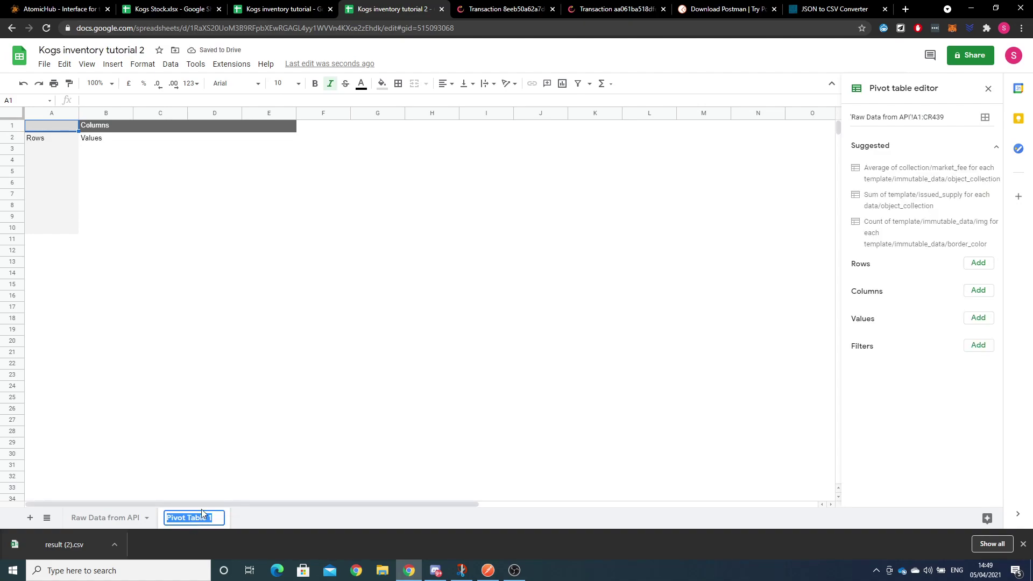
pyautogui.write('Common Pivot')
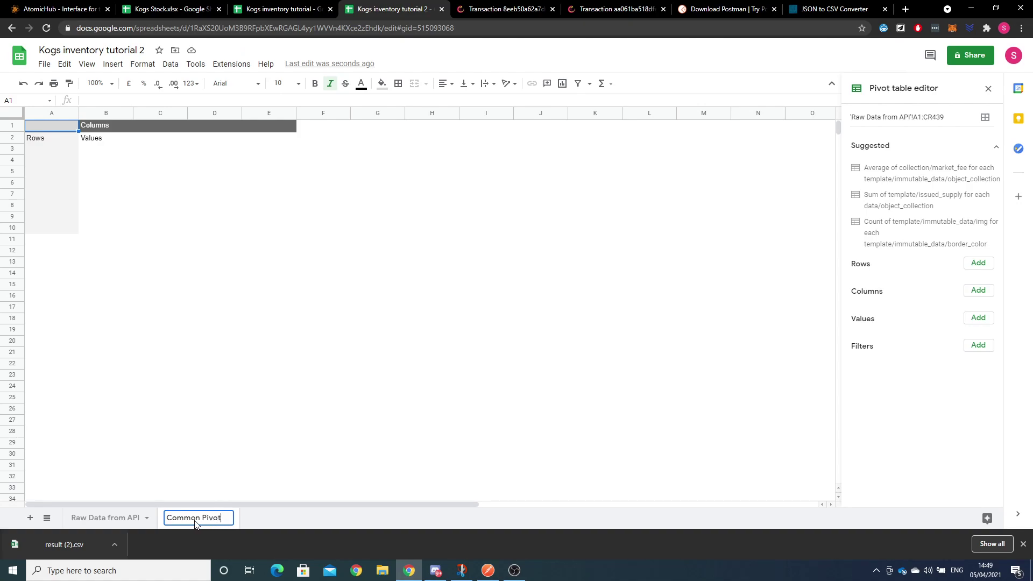
pyautogui.write(' Table')
pyautogui.press('BackSpace')
pyautogui.press('BackSpace')
pyautogui.press('BackSpace')
pyautogui.press('BackSpace')
pyautogui.press('BackSpace')
pyautogui.press('Return')
# - Add the template/immutable_data/name field to the pivot table's rows
pyautogui.click(976, 265)
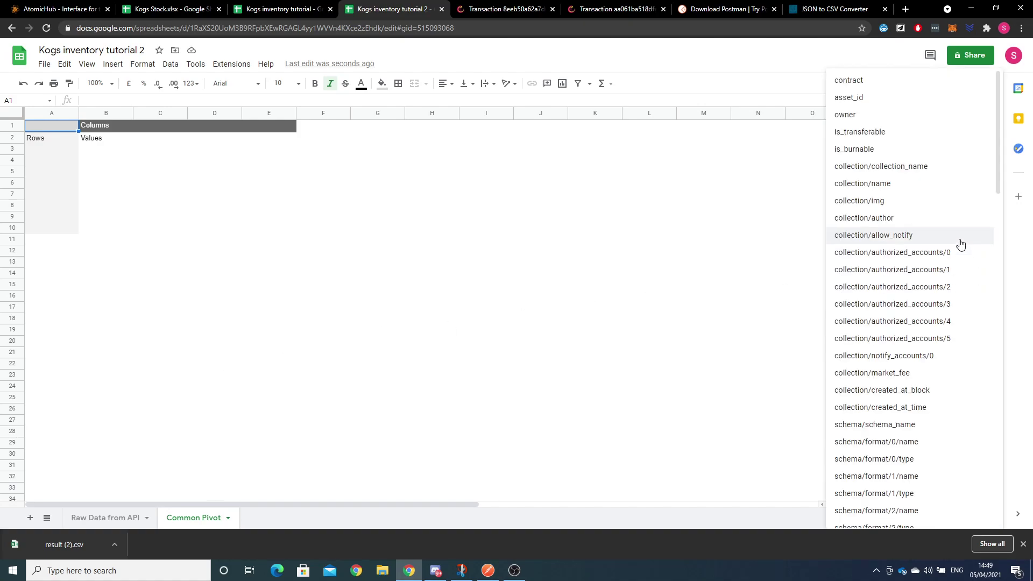
pyautogui.scroll(-4, 939, 215)
pyautogui.scroll(5, 918, 172)
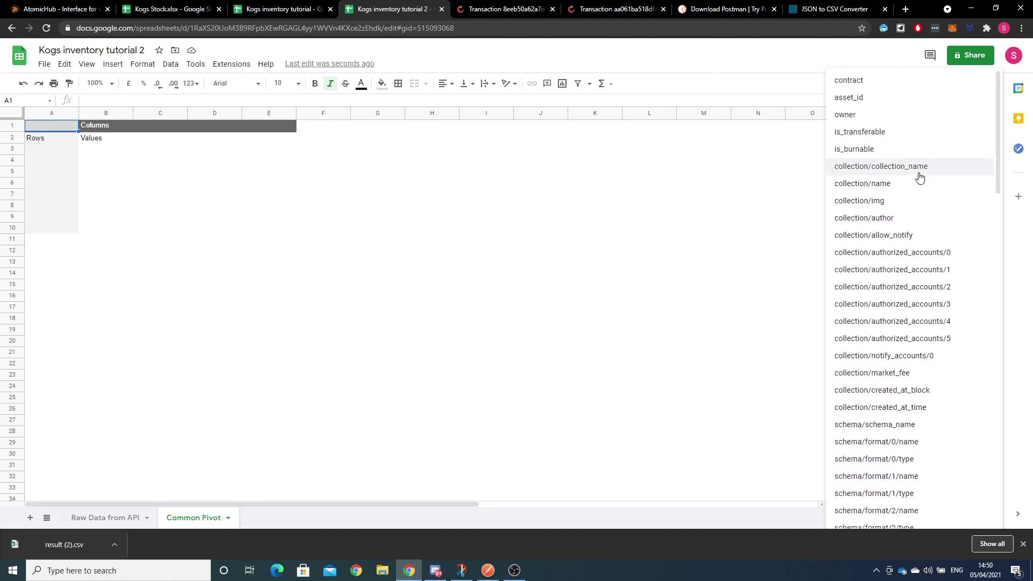
pyautogui.scroll(-6, 887, 220)
pyautogui.scroll(-7, 888, 219)
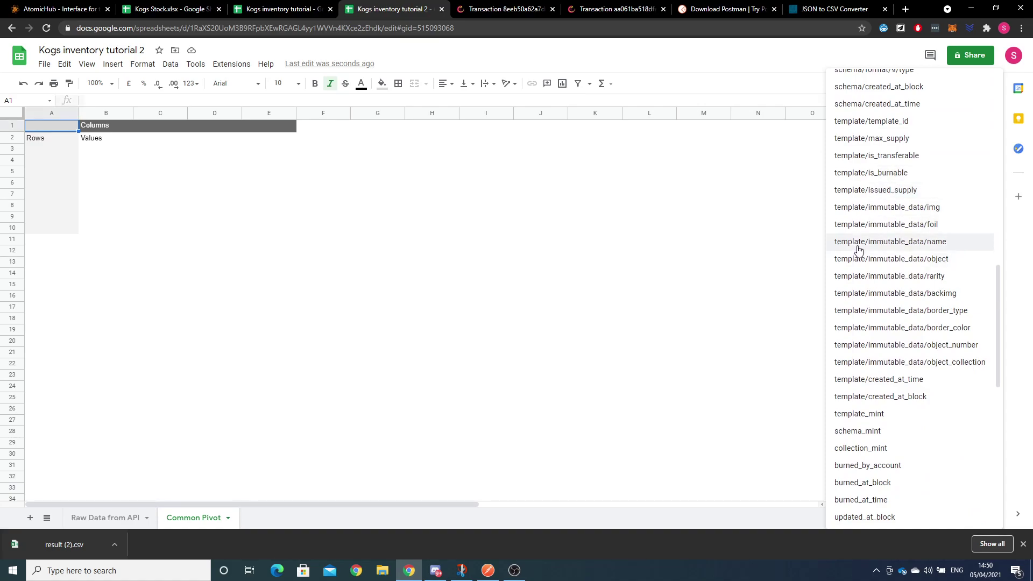
pyautogui.click(922, 247)
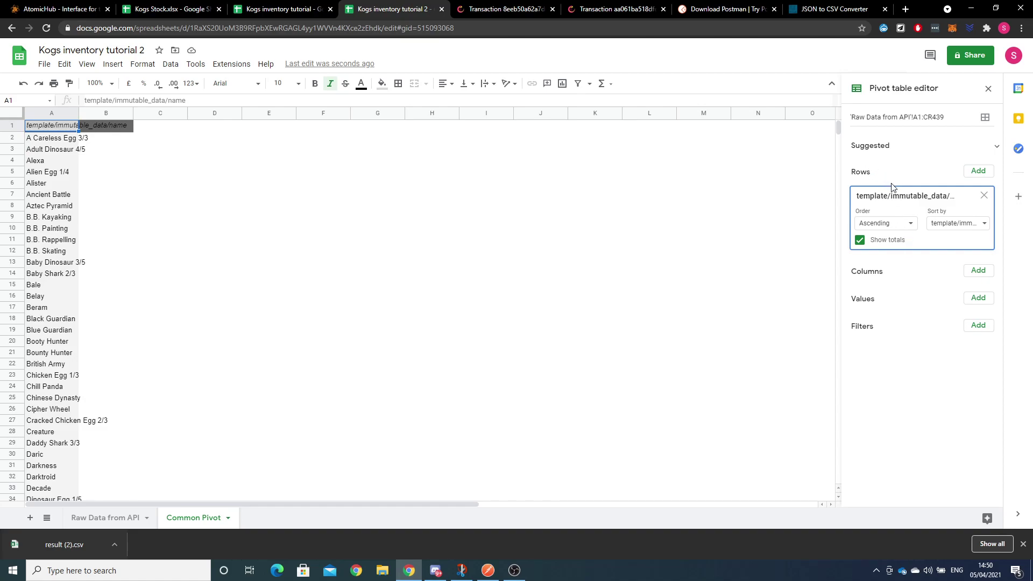
pyautogui.click(976, 272)
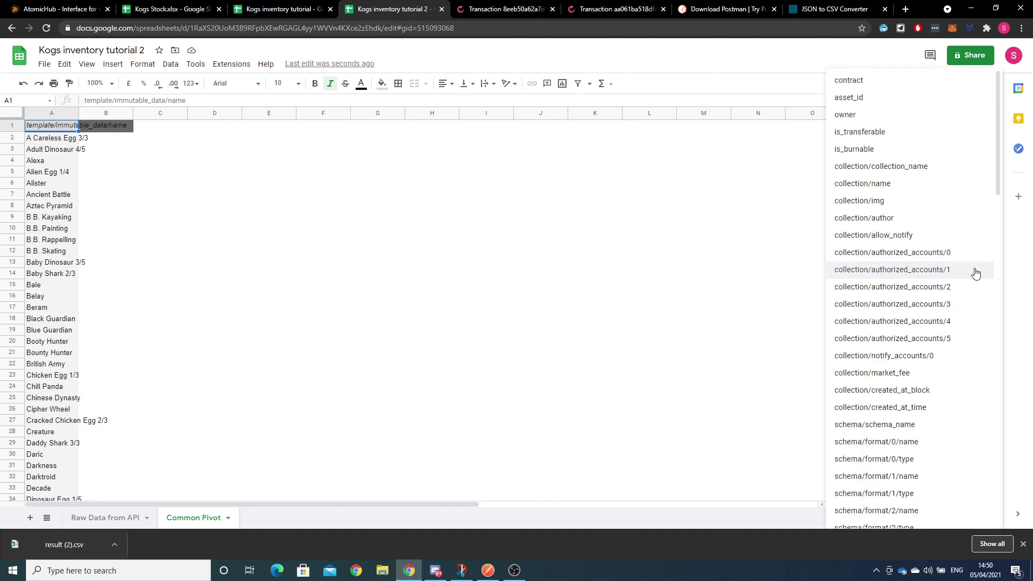
pyautogui.click(708, 264)
pyautogui.click(89, 198)
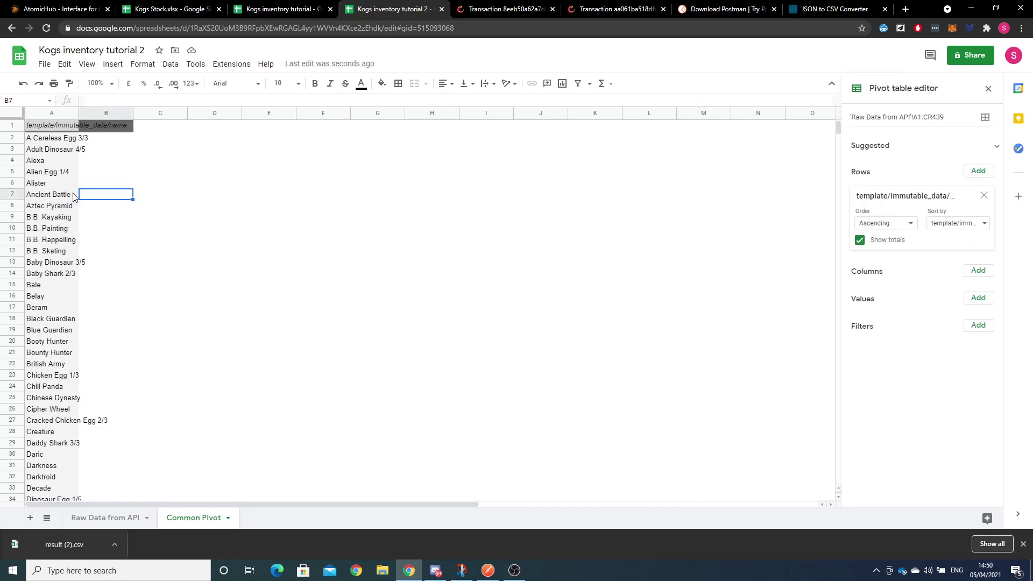
pyautogui.click(981, 271)
pyautogui.click(985, 276)
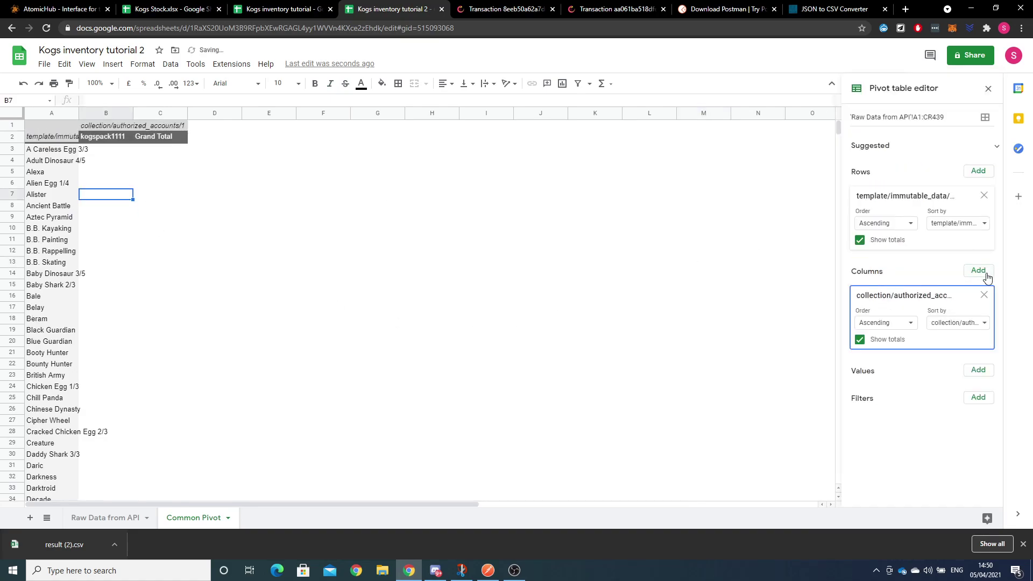
pyautogui.click(984, 295)
# - Replace the pivot's collection/authorized_accounts/1 column field with template/immutable_data/border_color, and add template/immutable_data/border_type as the second column field
pyautogui.click(978, 270)
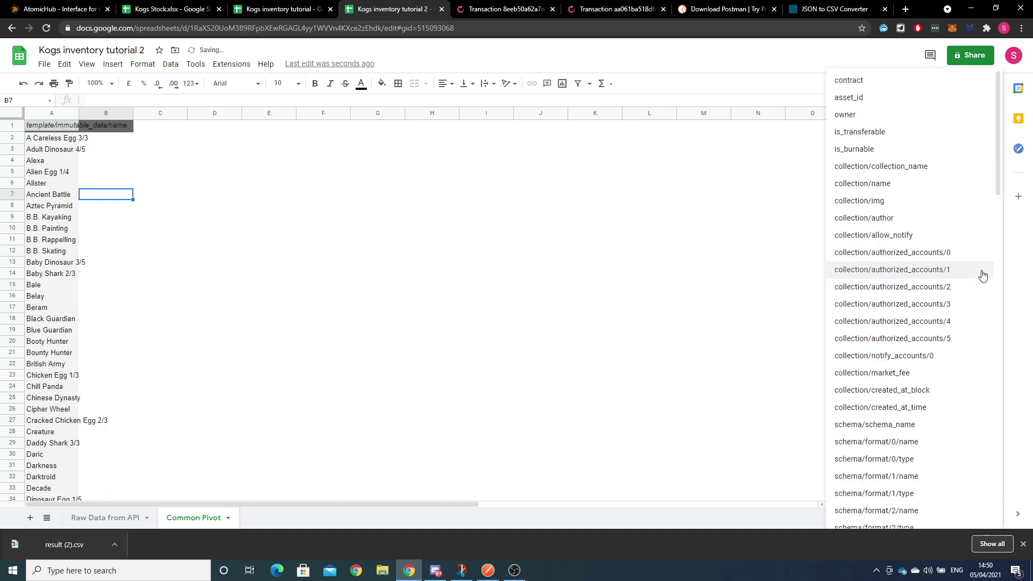
pyautogui.scroll(-9, 962, 266)
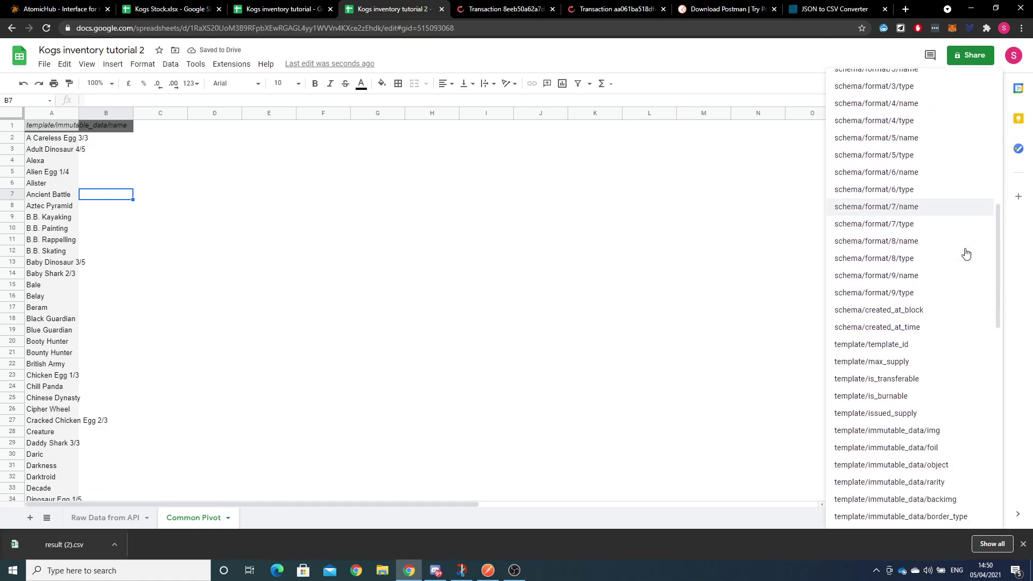
pyautogui.scroll(-3, 951, 269)
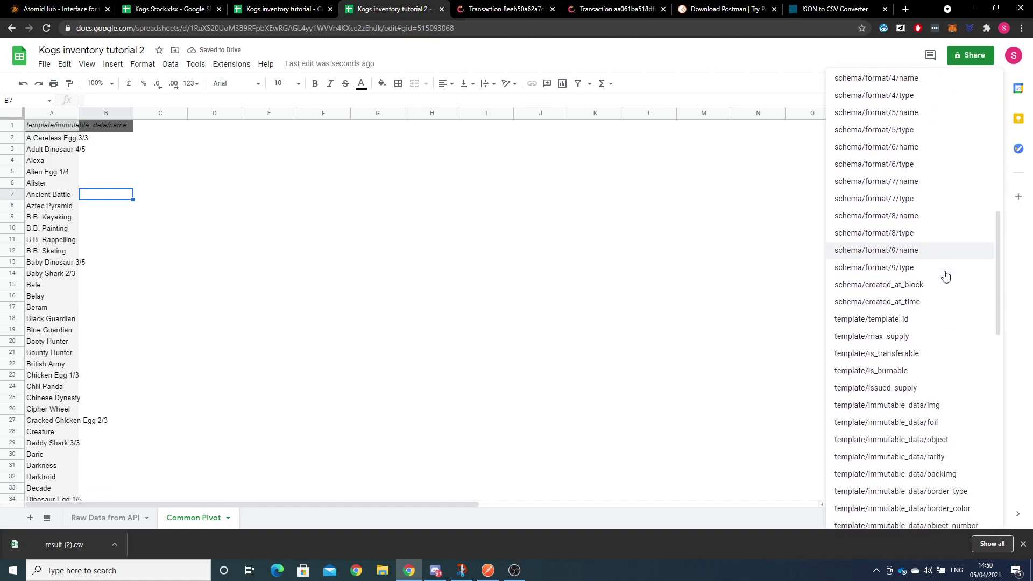
pyautogui.scroll(-3, 944, 275)
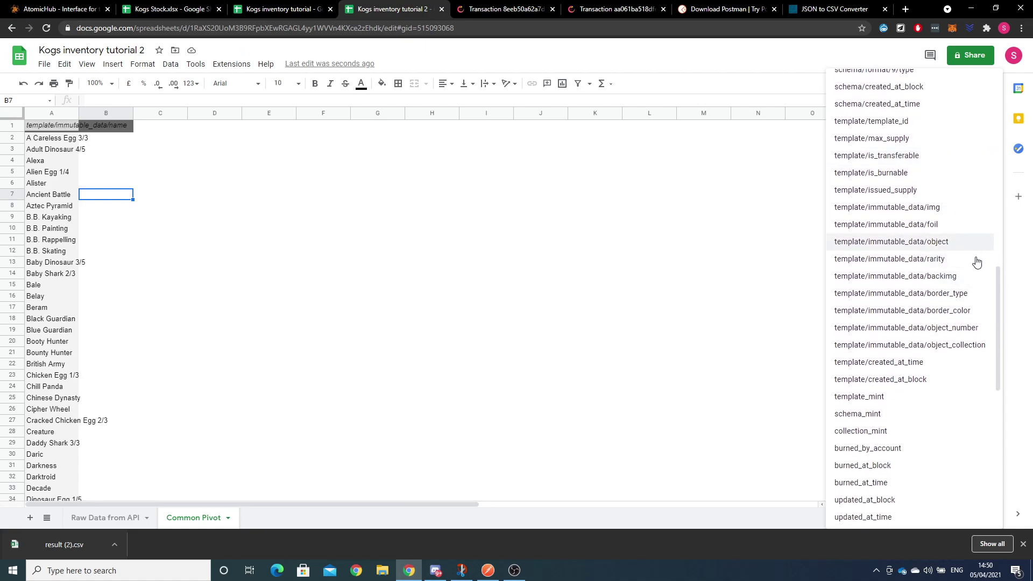
pyautogui.click(907, 316)
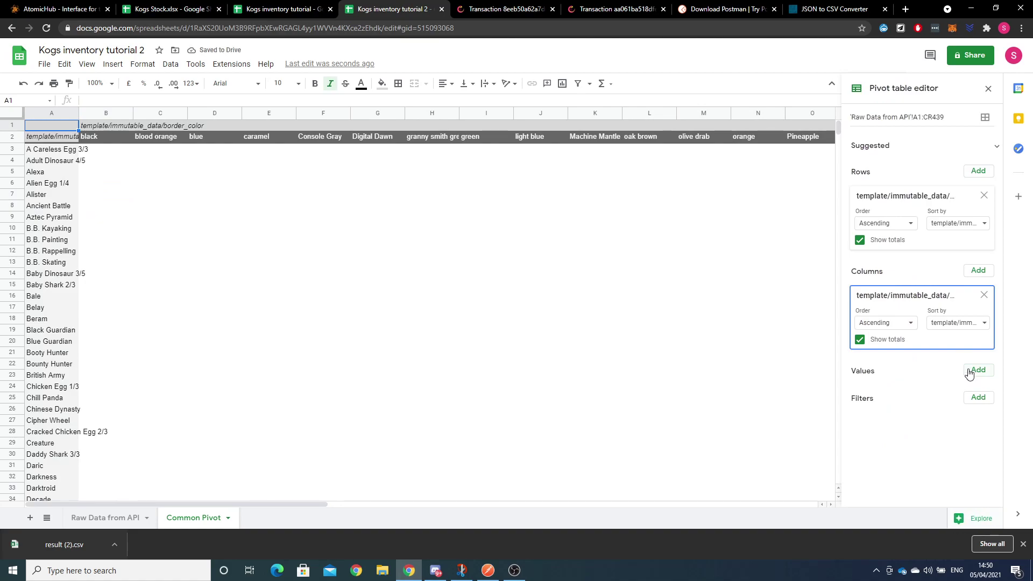
pyautogui.click(977, 271)
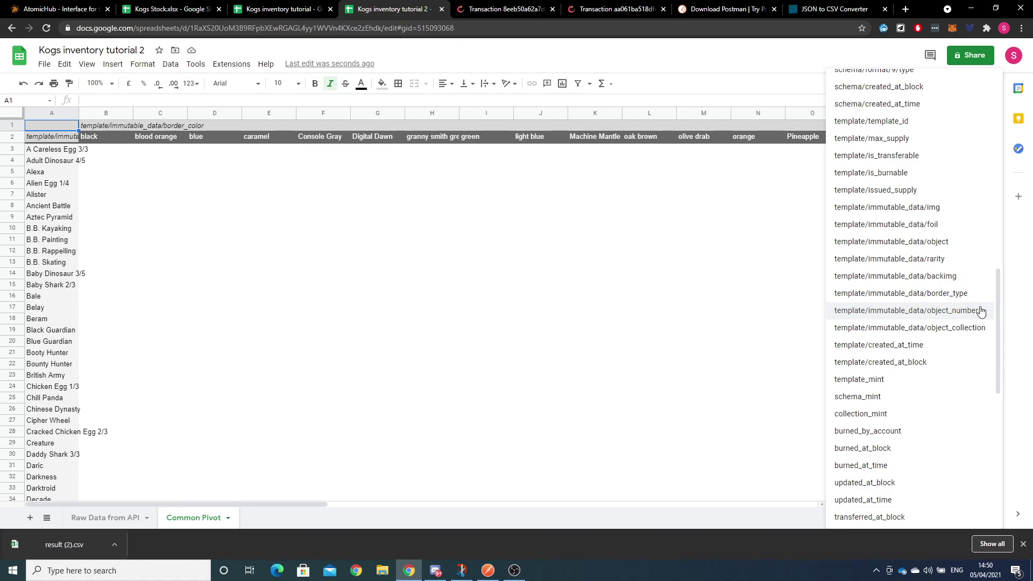
pyautogui.click(953, 293)
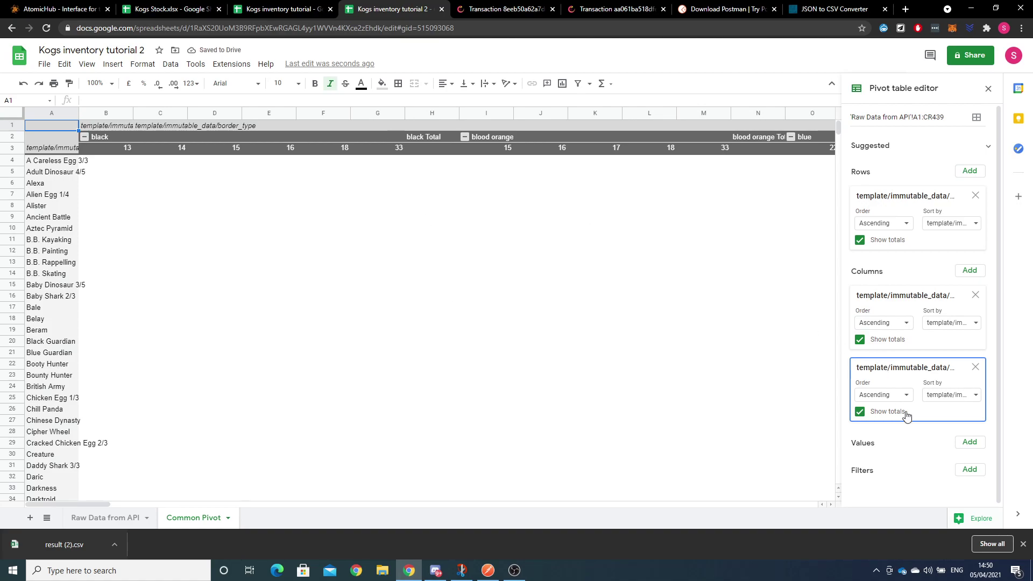
# - Add asset_id to the pivot table's values and summarise it by COUNT
pyautogui.click(964, 441)
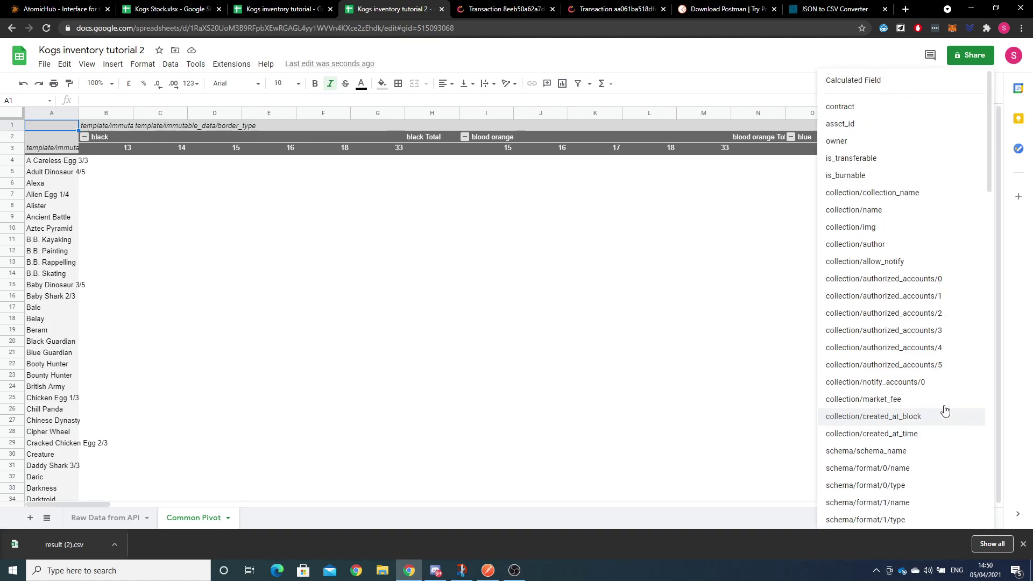
pyautogui.click(844, 124)
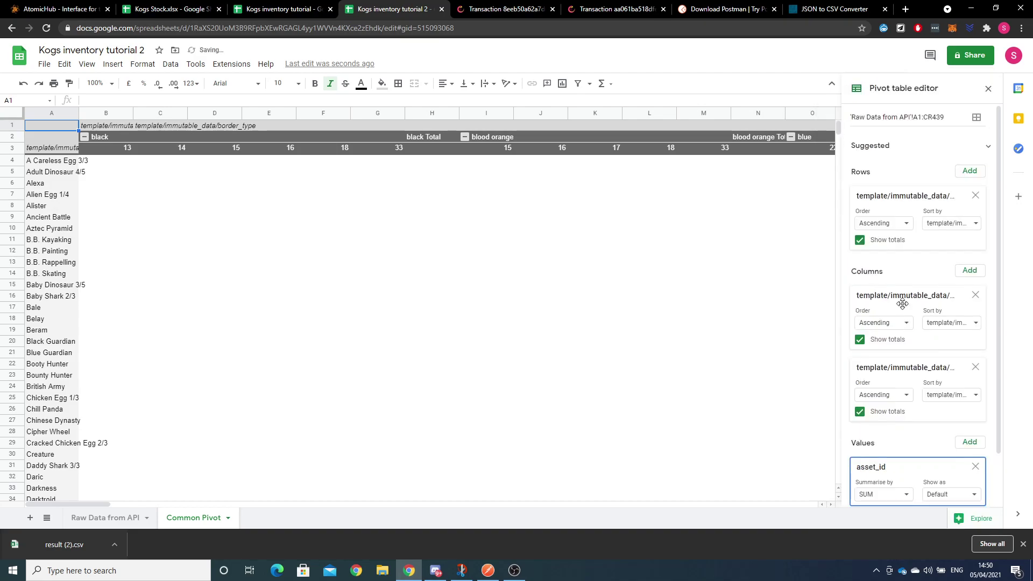
pyautogui.scroll(-1, 900, 304)
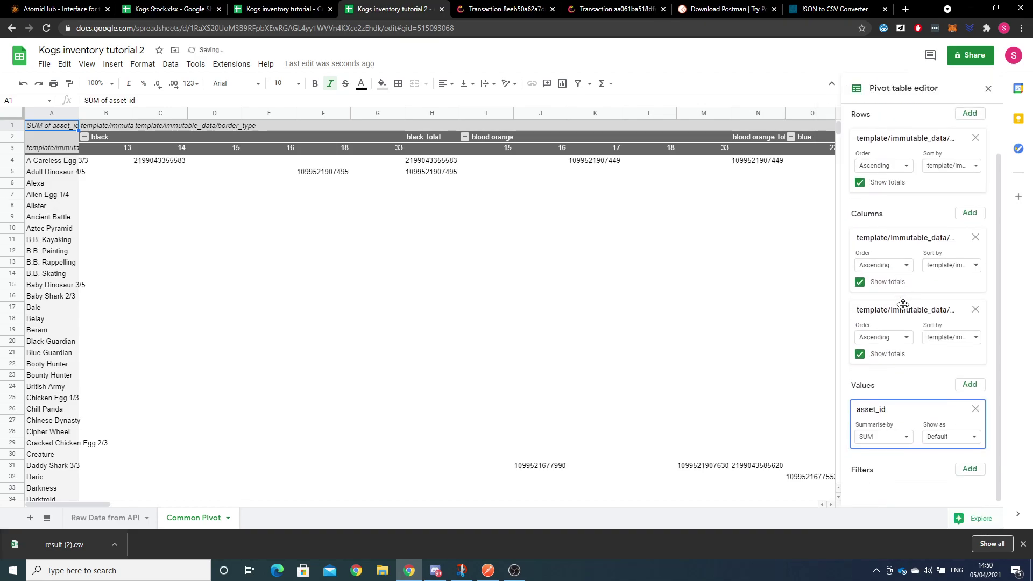
pyautogui.click(906, 435)
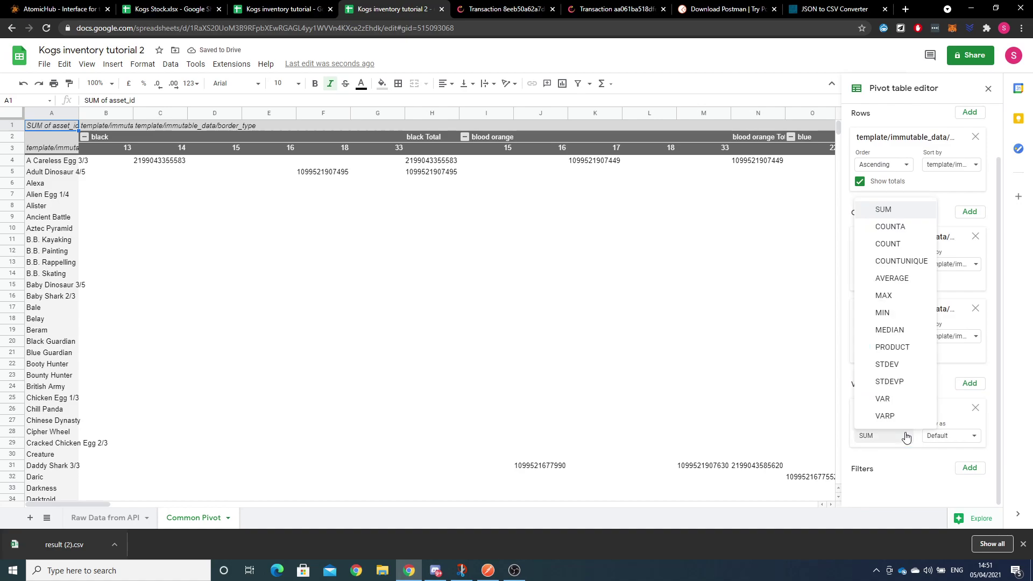
pyautogui.click(883, 209)
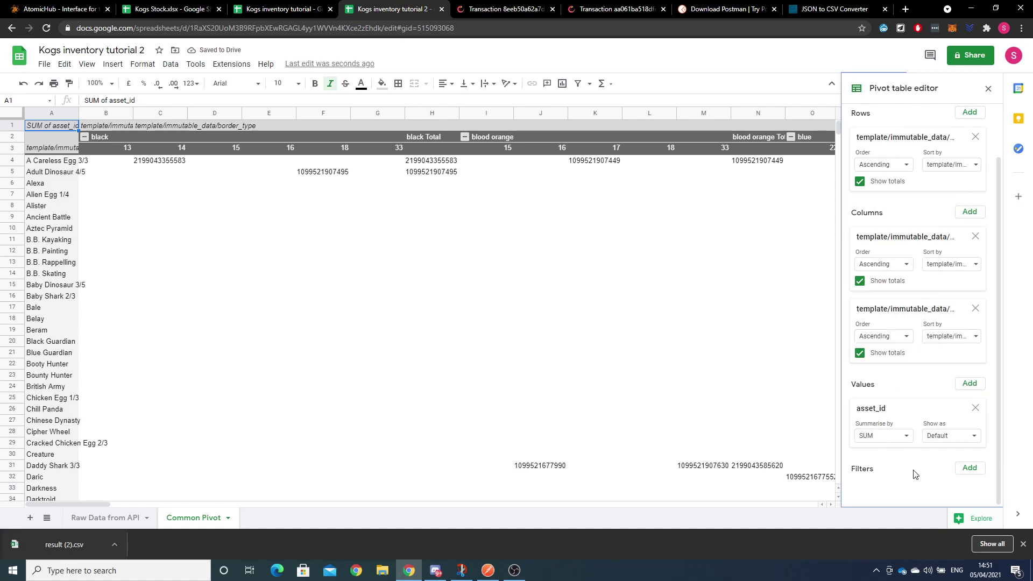
pyautogui.click(900, 438)
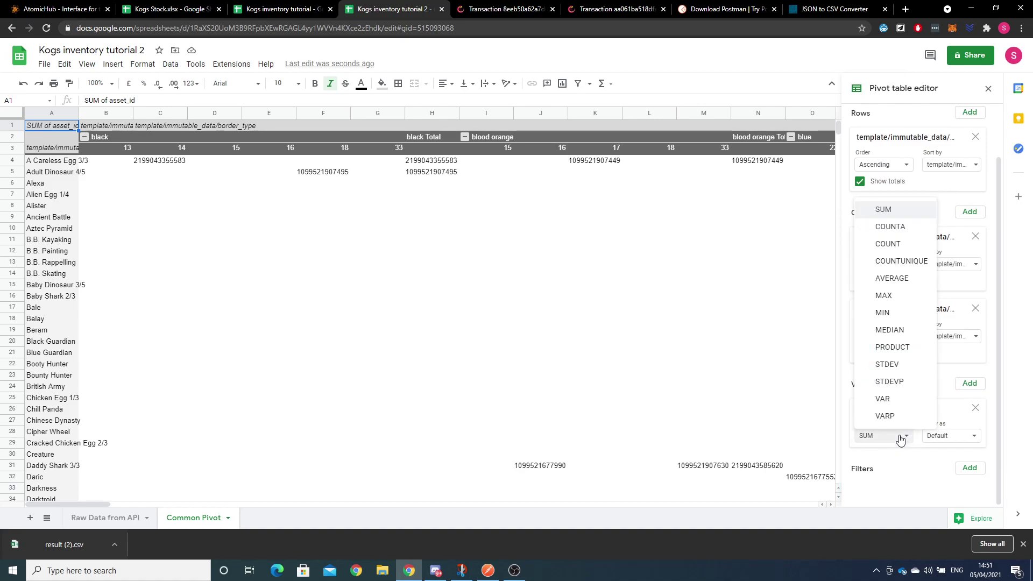
pyautogui.click(884, 247)
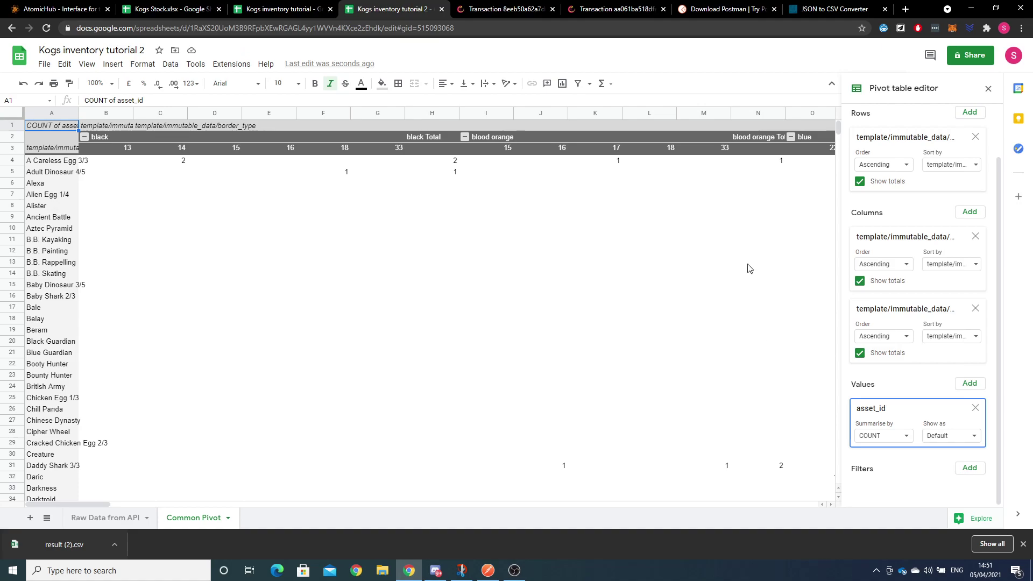
# - Add a data/rarity filter to the pivot table that shows only the common items
pyautogui.click(968, 468)
pyautogui.scroll(-10, 925, 377)
pyautogui.scroll(-6, 921, 375)
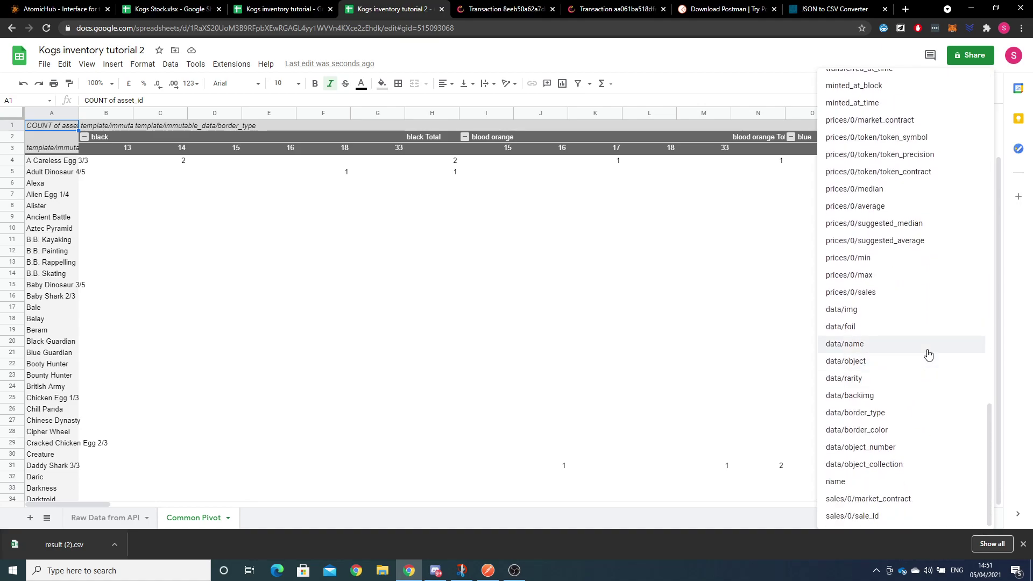
pyautogui.scroll(3, 866, 274)
pyautogui.scroll(-3, 865, 272)
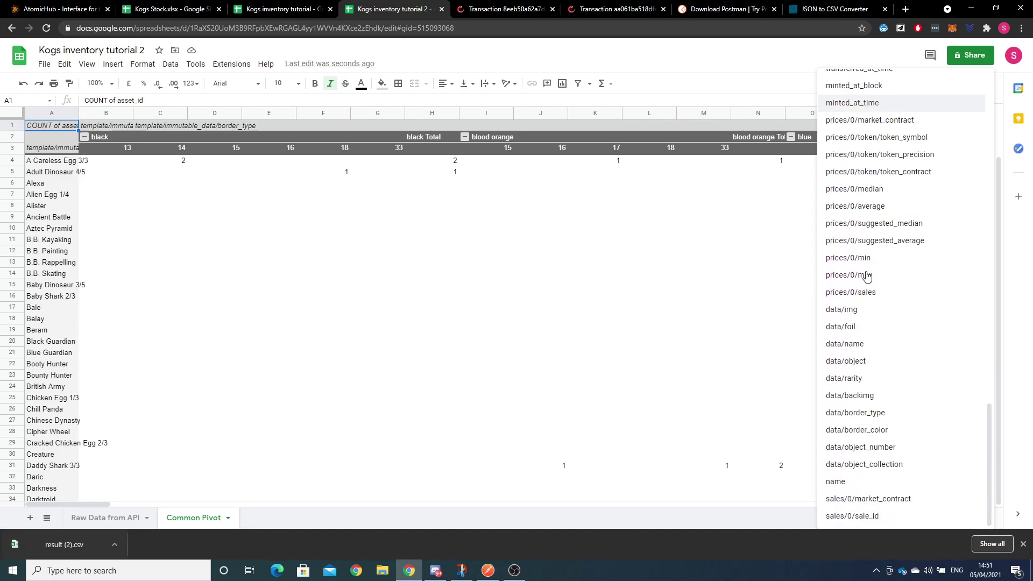
pyautogui.click(884, 378)
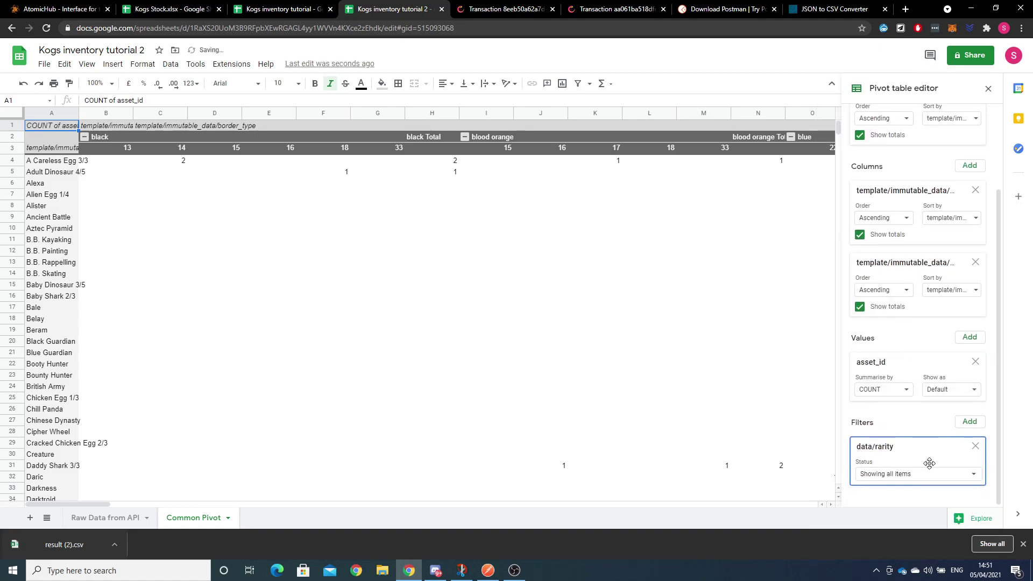
pyautogui.click(932, 474)
pyautogui.click(907, 376)
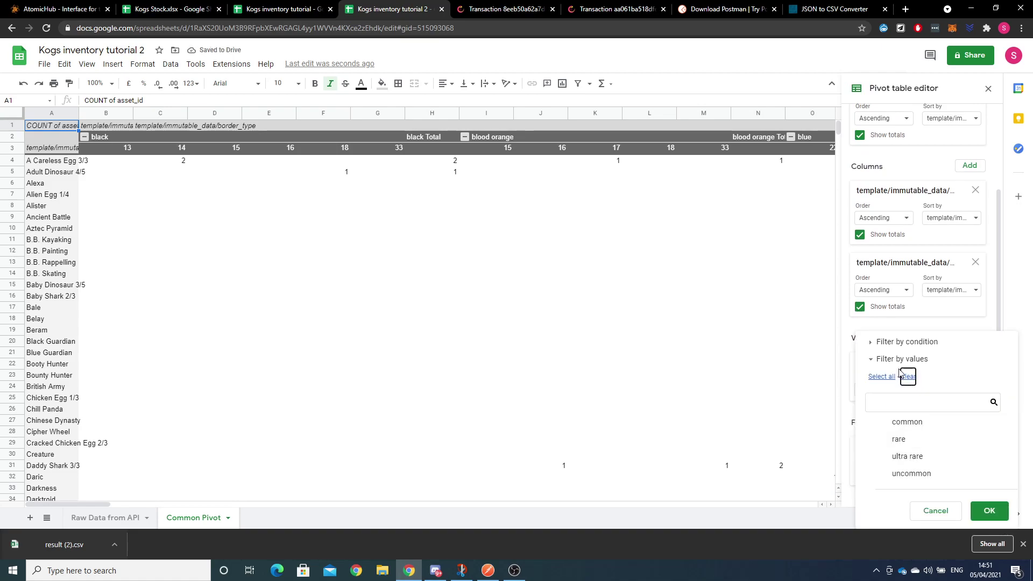
pyautogui.click(915, 422)
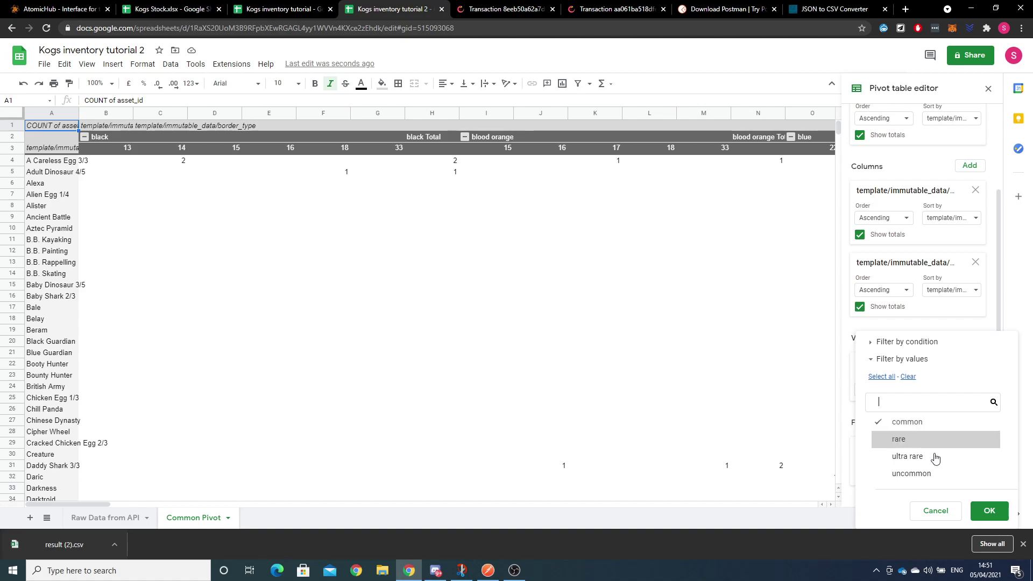
pyautogui.click(981, 509)
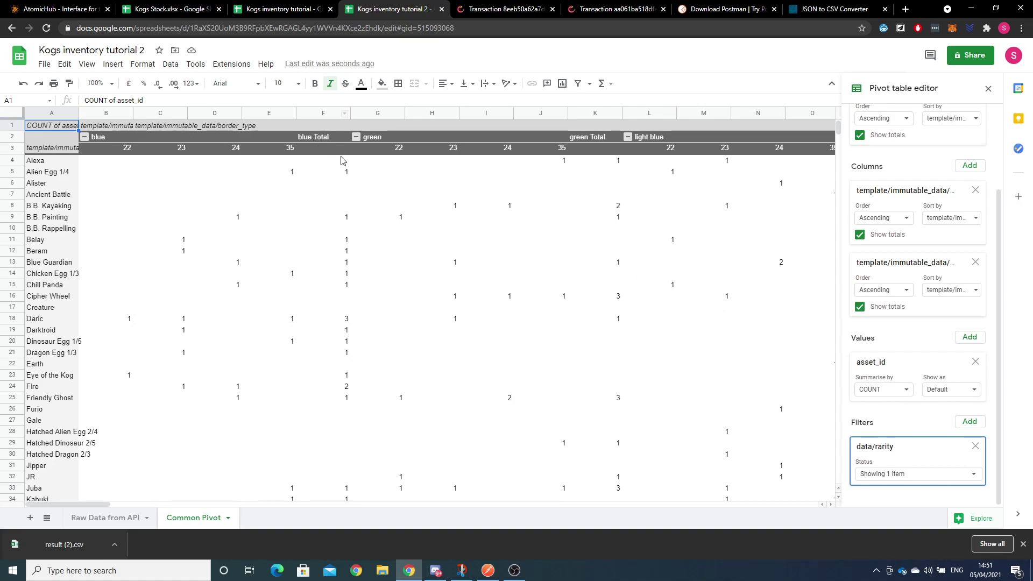
# - Turn off the totals for the border_type column field while keeping them on for the border_color field
pyautogui.click(859, 235)
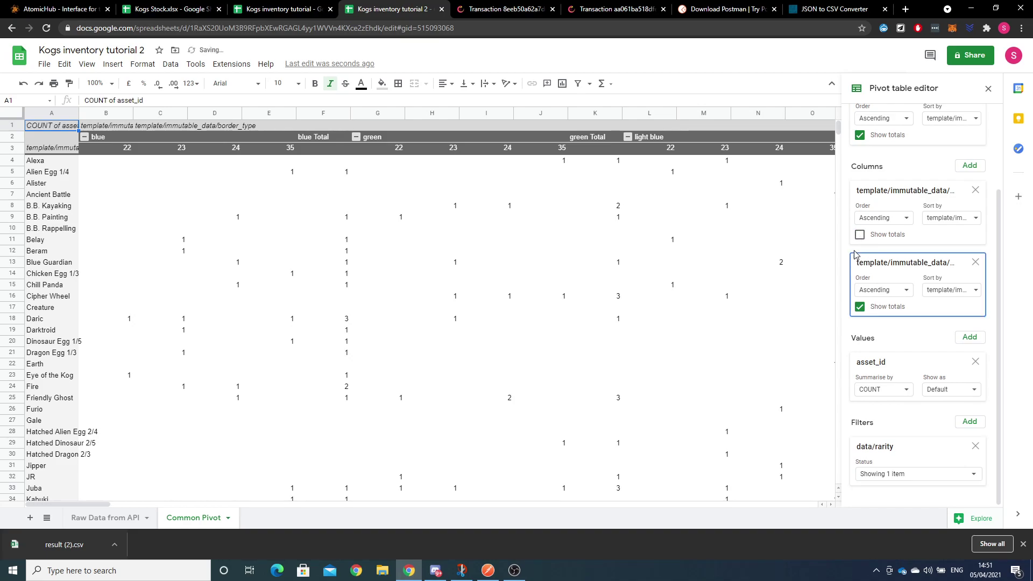
pyautogui.click(859, 235)
pyautogui.click(859, 307)
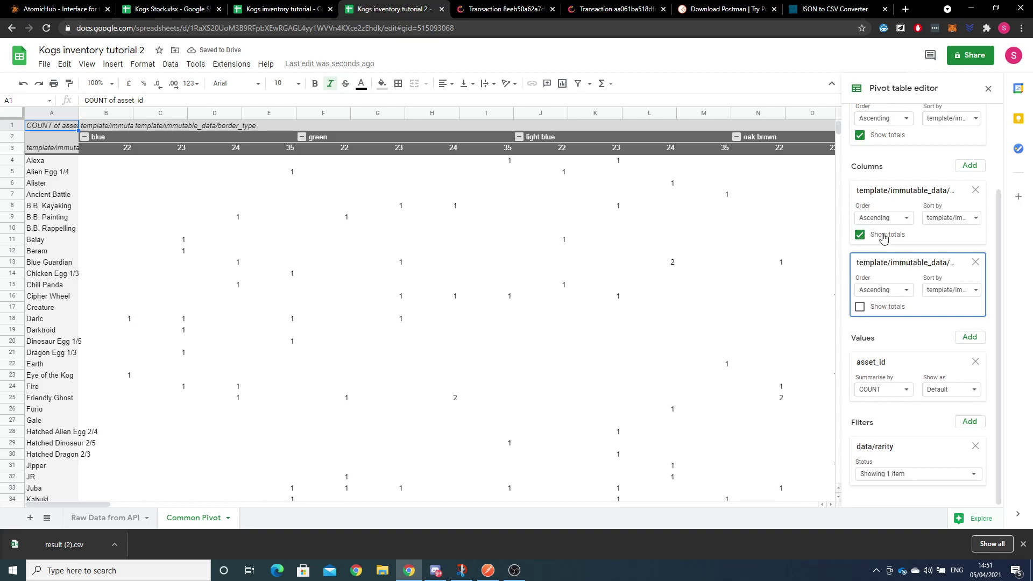
# - Examine the Grand Total column against the card counts for each border color and border type
pyautogui.moveTo(95, 503); pyautogui.dragTo(227, 492)
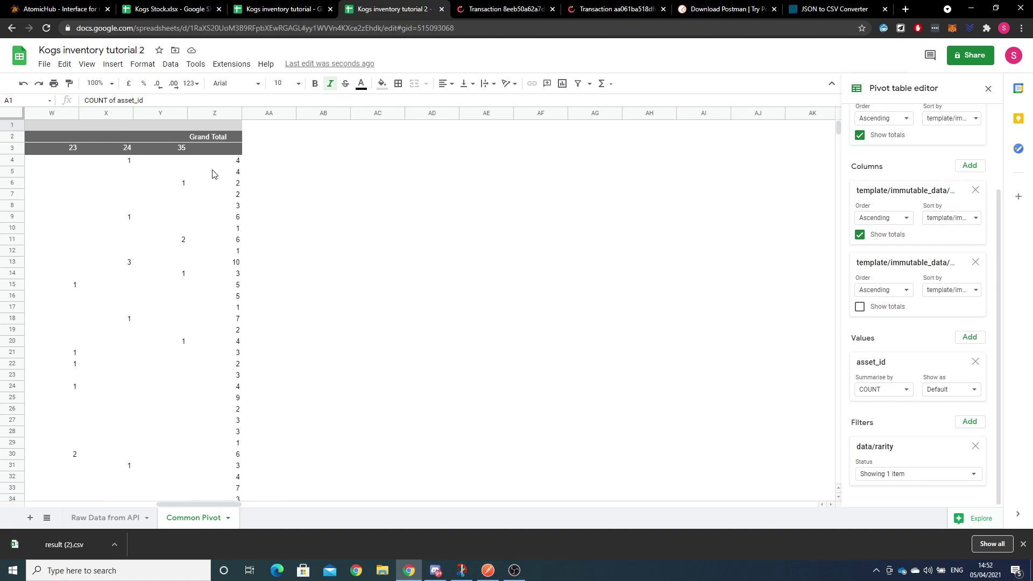
pyautogui.moveTo(222, 503); pyautogui.dragTo(83, 475)
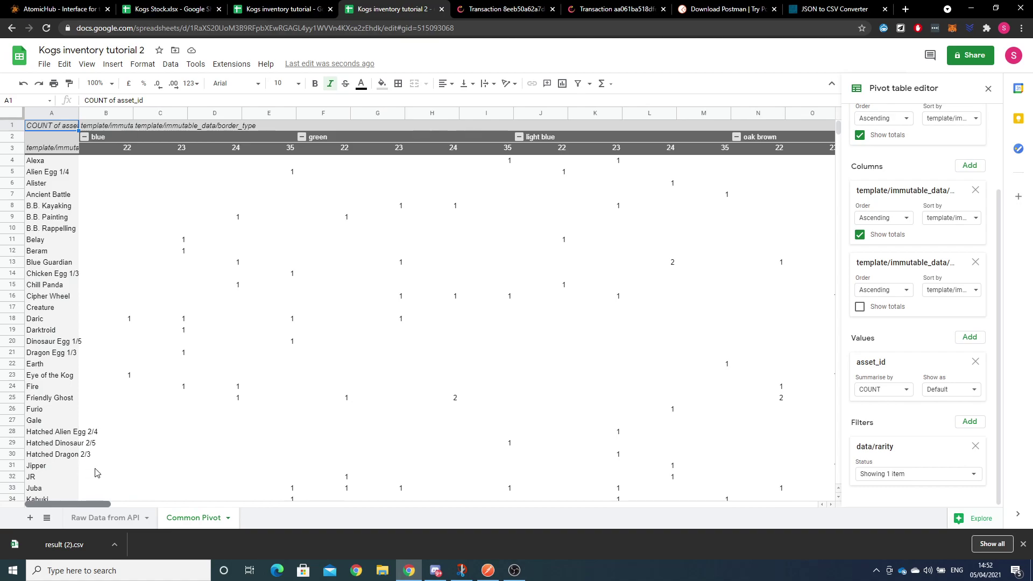
pyautogui.hscroll(10, 95, 473)
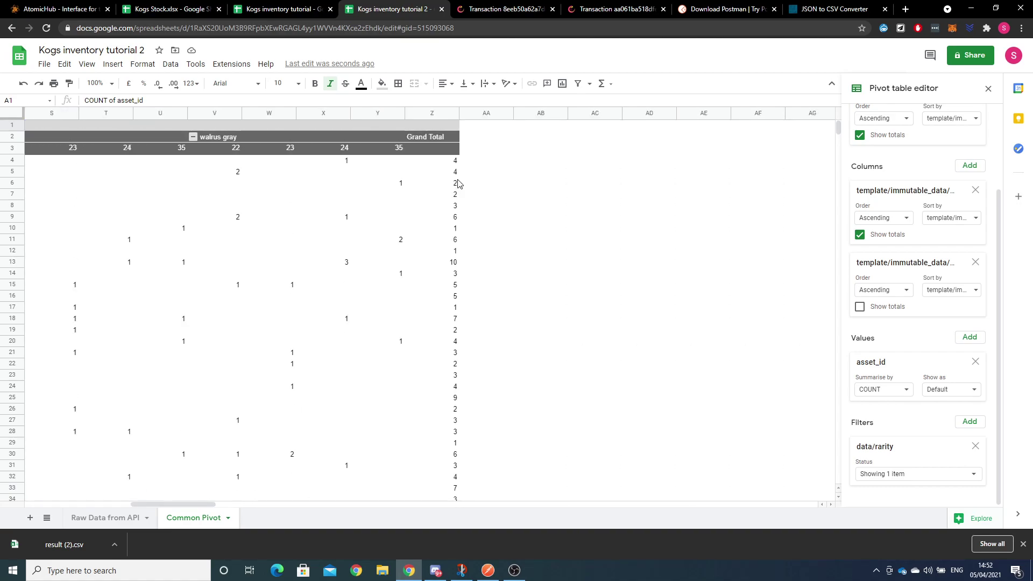
pyautogui.click(452, 175)
pyautogui.click(457, 263)
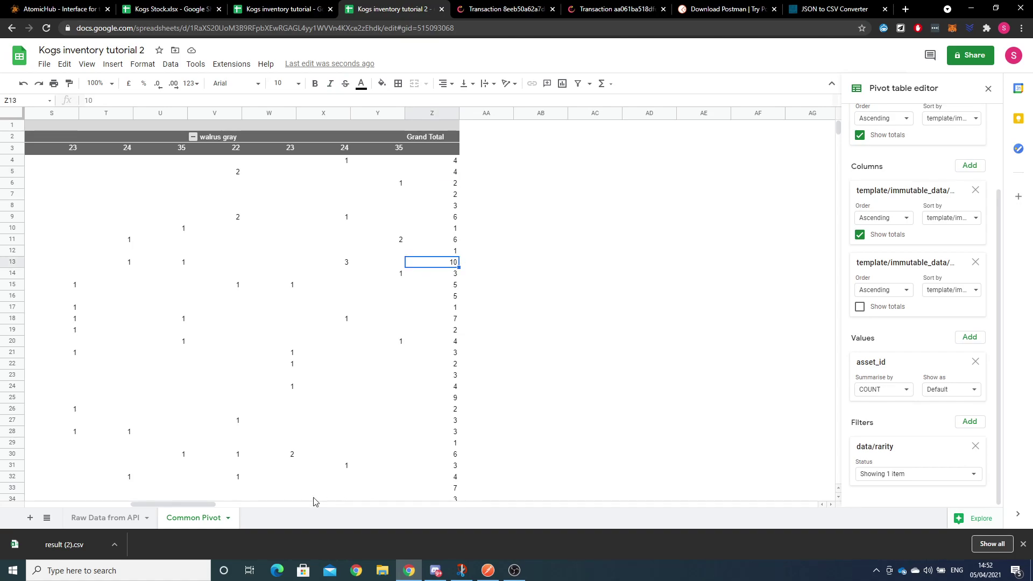
pyautogui.moveTo(192, 505); pyautogui.dragTo(42, 495)
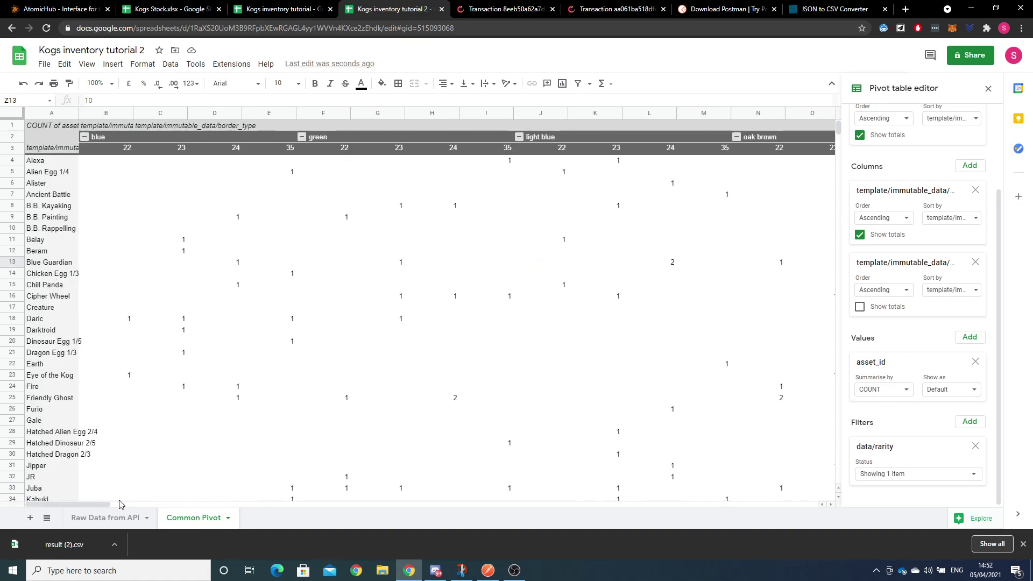
pyautogui.moveTo(101, 503); pyautogui.dragTo(80, 492)
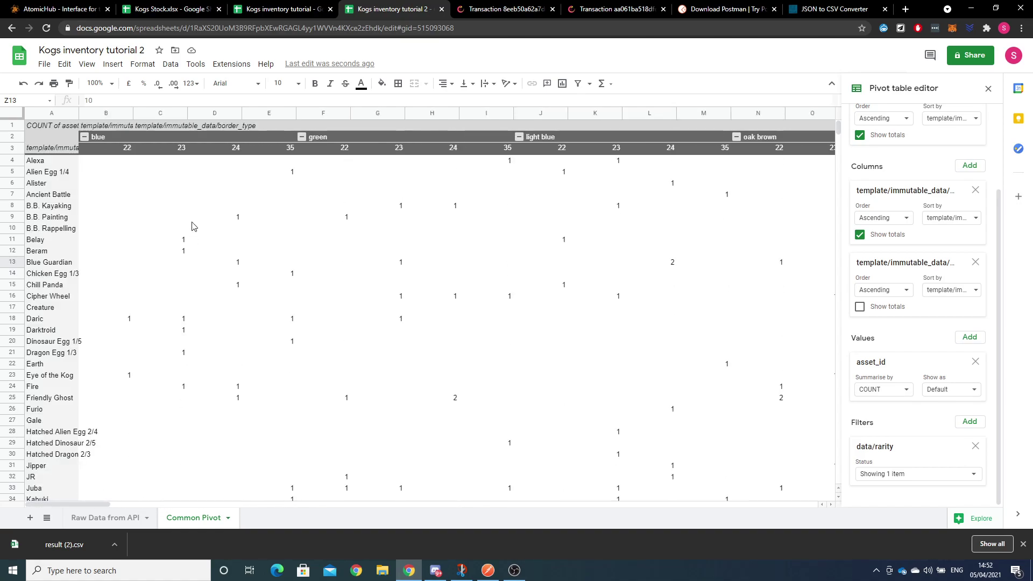
# - Select columns B through Z and narrow them all together so the whole pivot table fits in view
pyautogui.click(107, 112)
pyautogui.moveTo(95, 502); pyautogui.dragTo(213, 512)
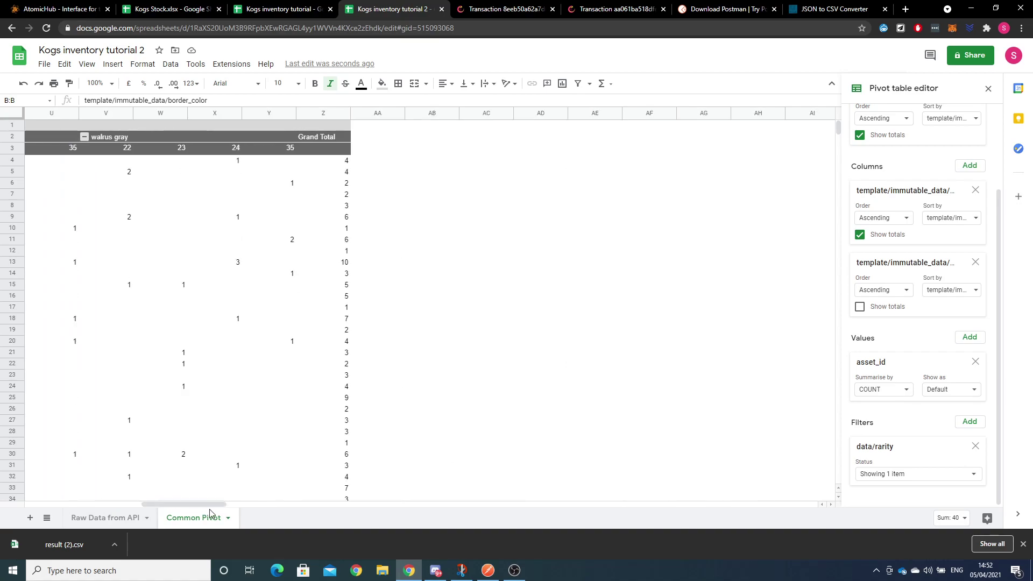
pyautogui.keyDown('shift'); pyautogui.click(315, 113); pyautogui.keyUp('shift')
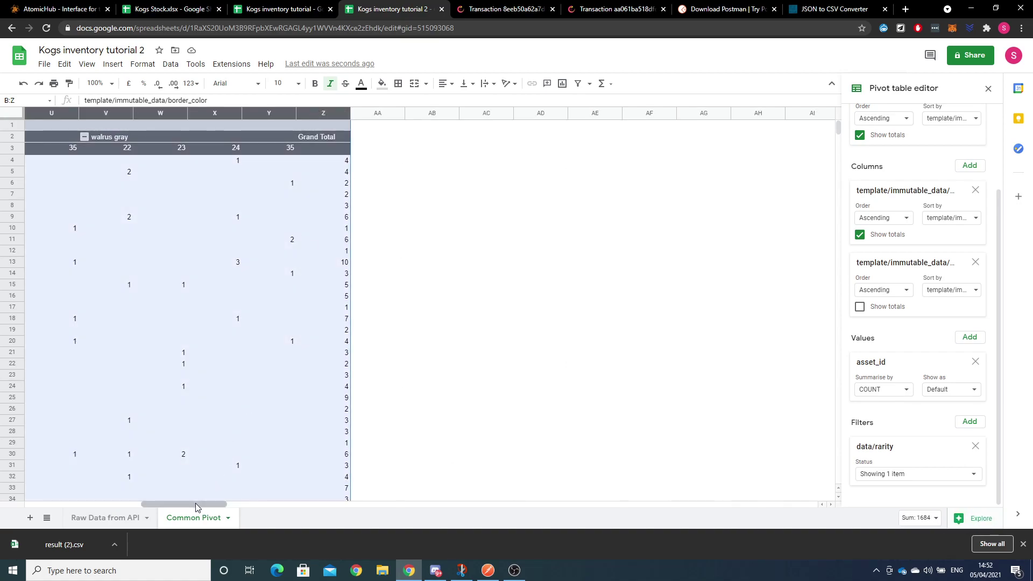
pyautogui.moveTo(196, 502); pyautogui.dragTo(95, 504)
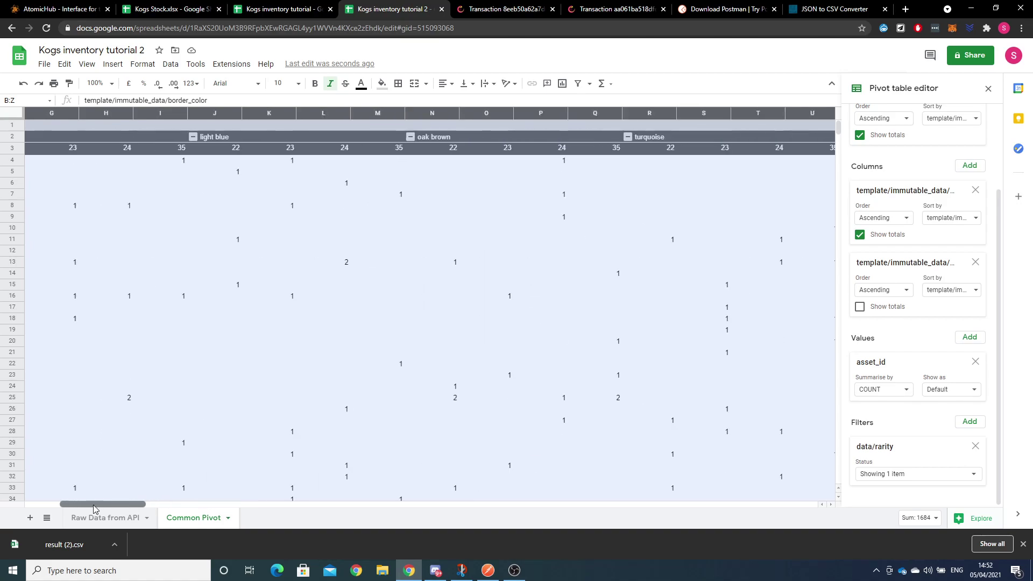
pyautogui.moveTo(133, 112); pyautogui.dragTo(93, 111)
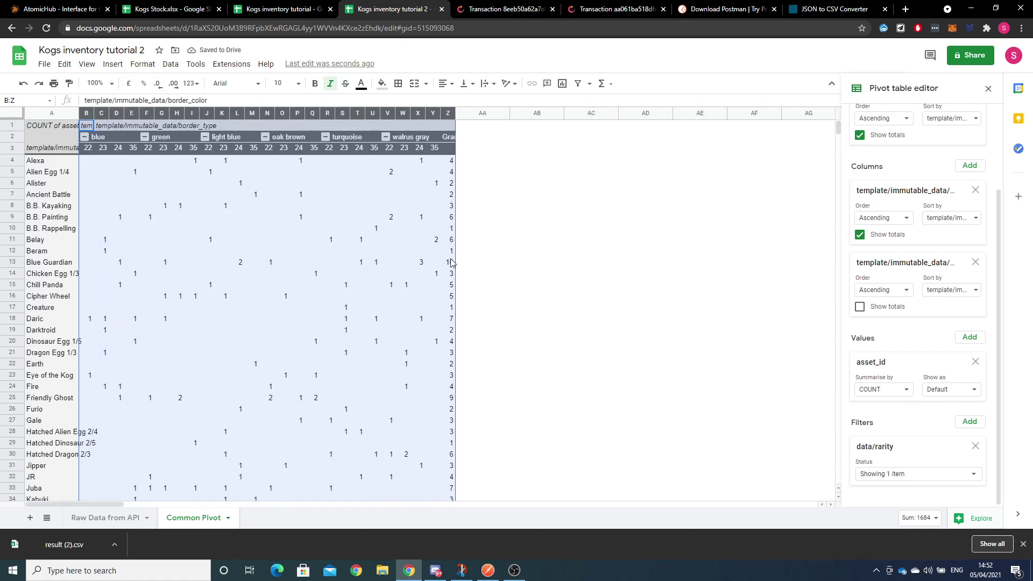
pyautogui.click(492, 288)
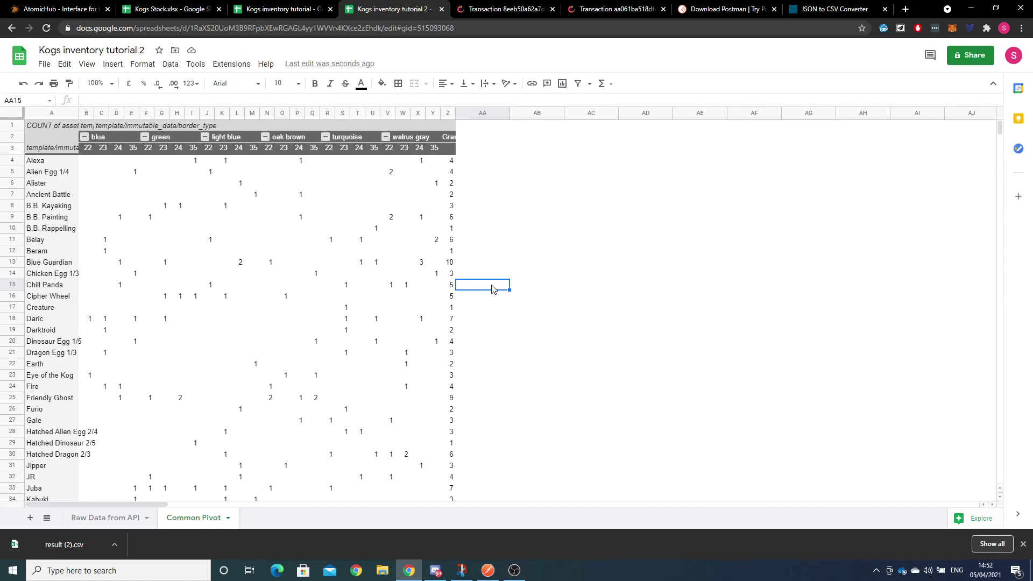
# - Fit the width of the Grand Total column Z to its contents
pyautogui.click(451, 112)
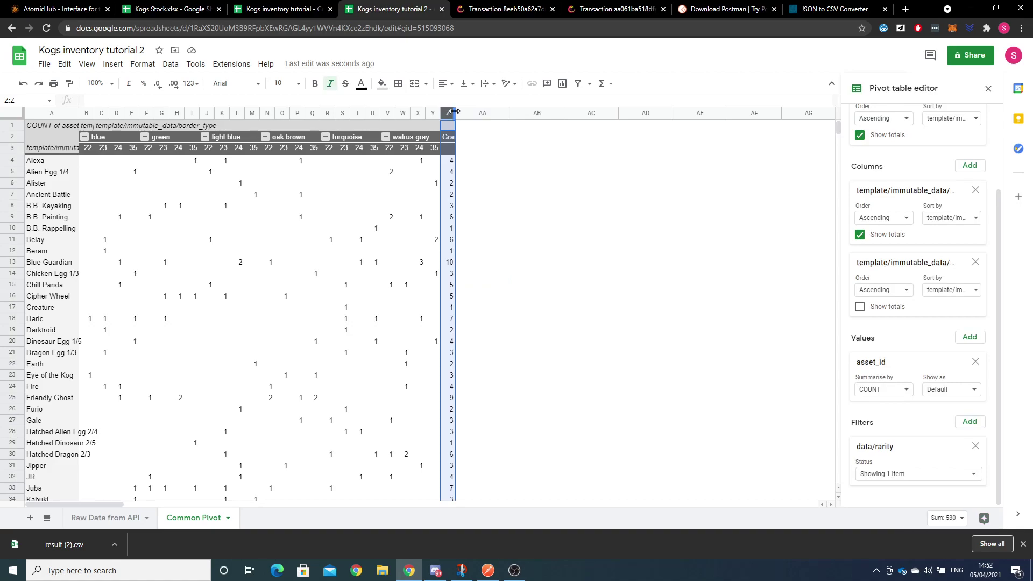
pyautogui.doubleClick(455, 113)
pyautogui.click(525, 184)
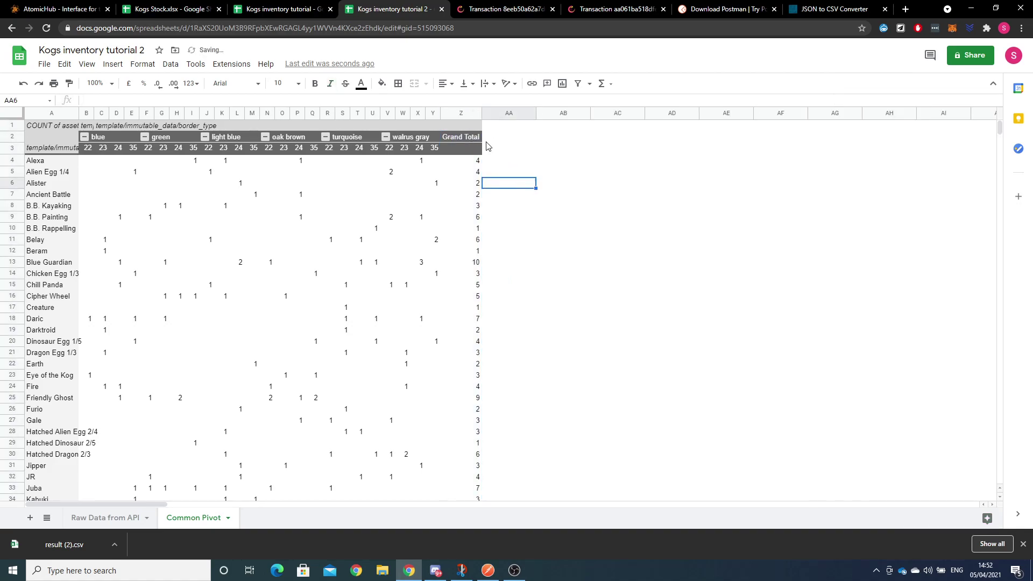
# - Add a data/foil filter to the Common Pivot table so that it only includes items with the value 0
pyautogui.click(37, 197)
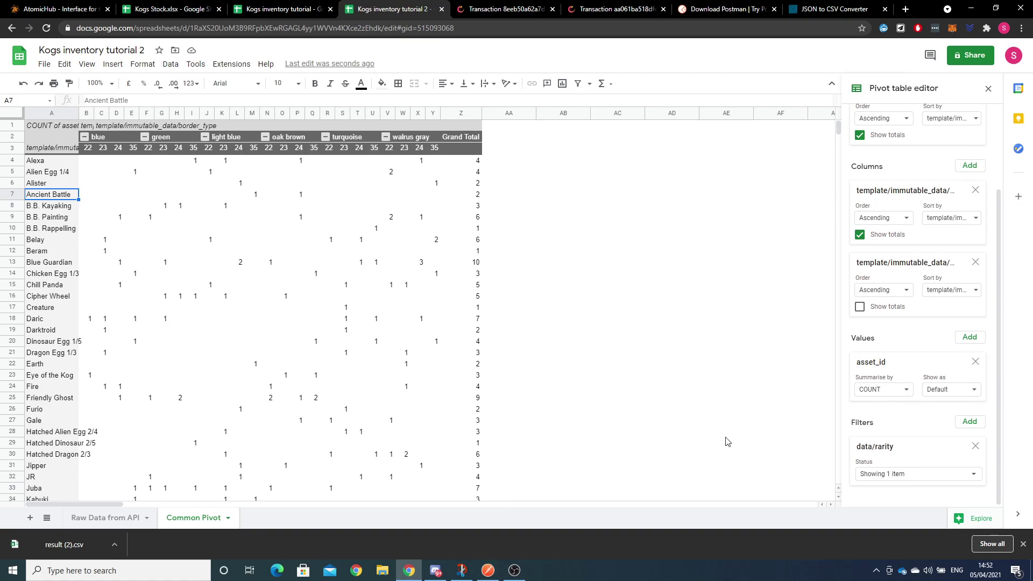
pyautogui.click(960, 429)
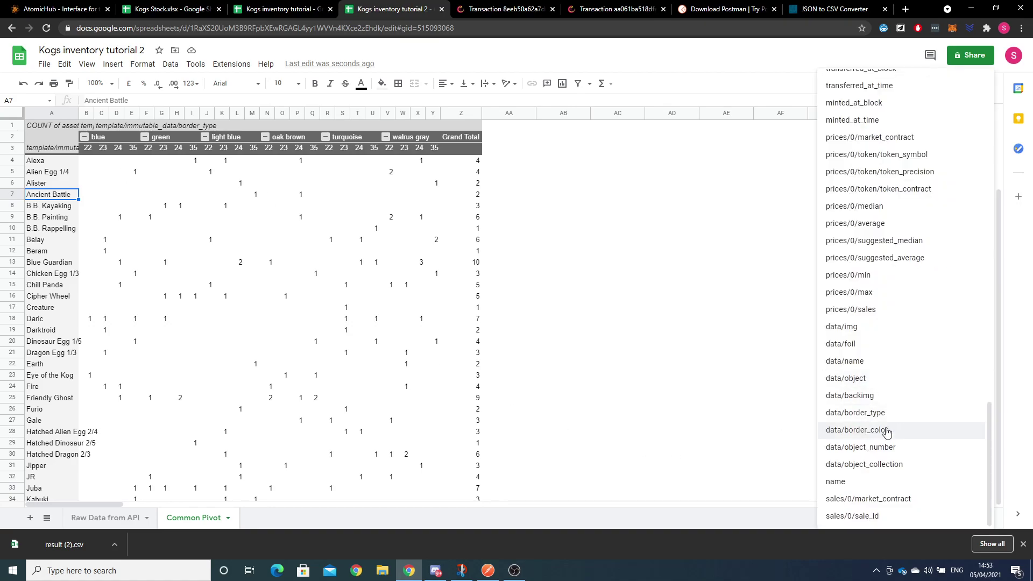
pyautogui.click(842, 351)
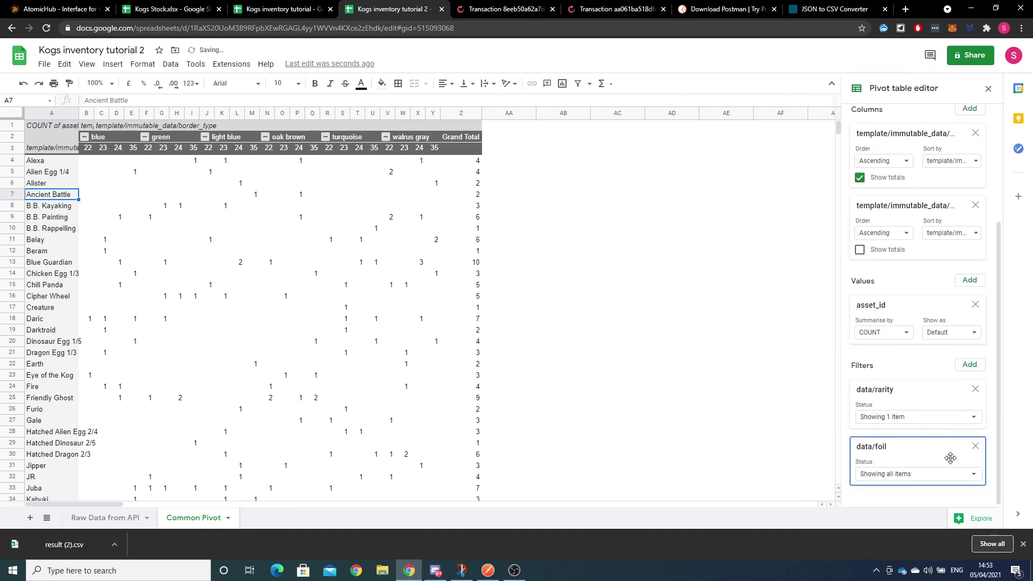
pyautogui.click(962, 477)
pyautogui.click(909, 377)
pyautogui.click(896, 422)
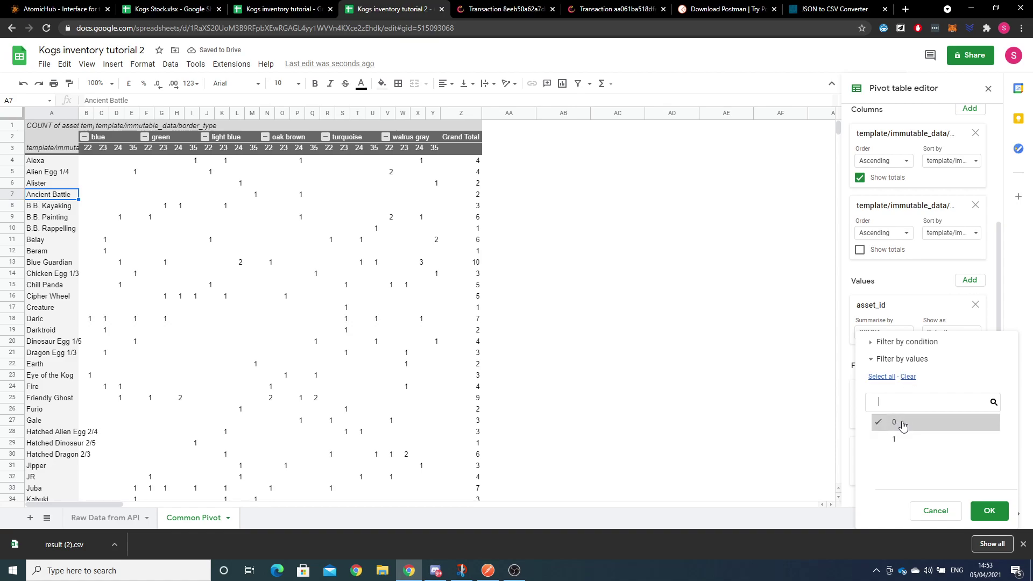
pyautogui.click(989, 511)
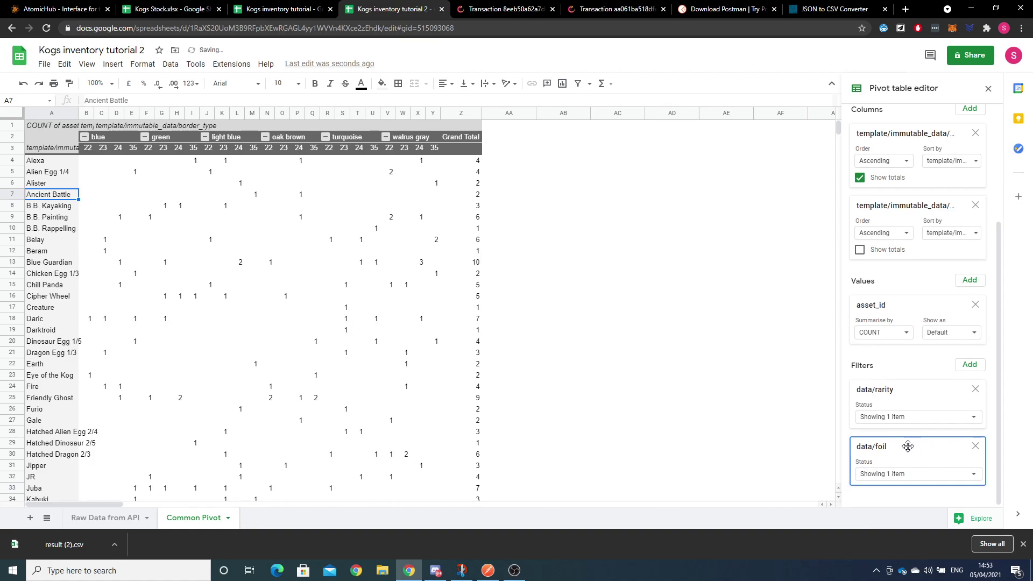
pyautogui.scroll(3, 924, 420)
pyautogui.scroll(-3, 732, 370)
pyautogui.scroll(3, 751, 367)
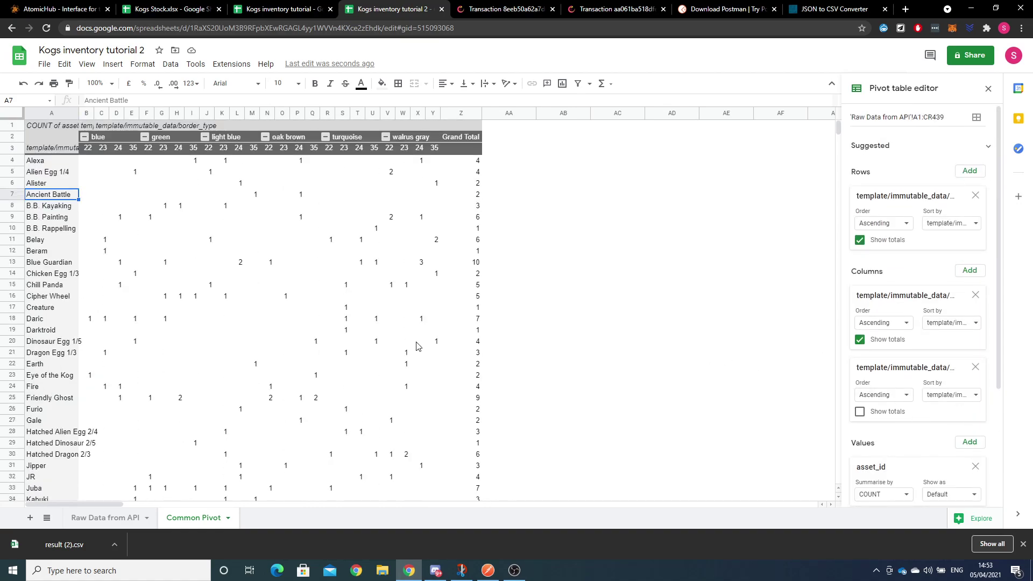
# - Duplicate the Common Pivot sheet and rename the copy as Uncommon Pivot
pyautogui.rightClick(179, 523)
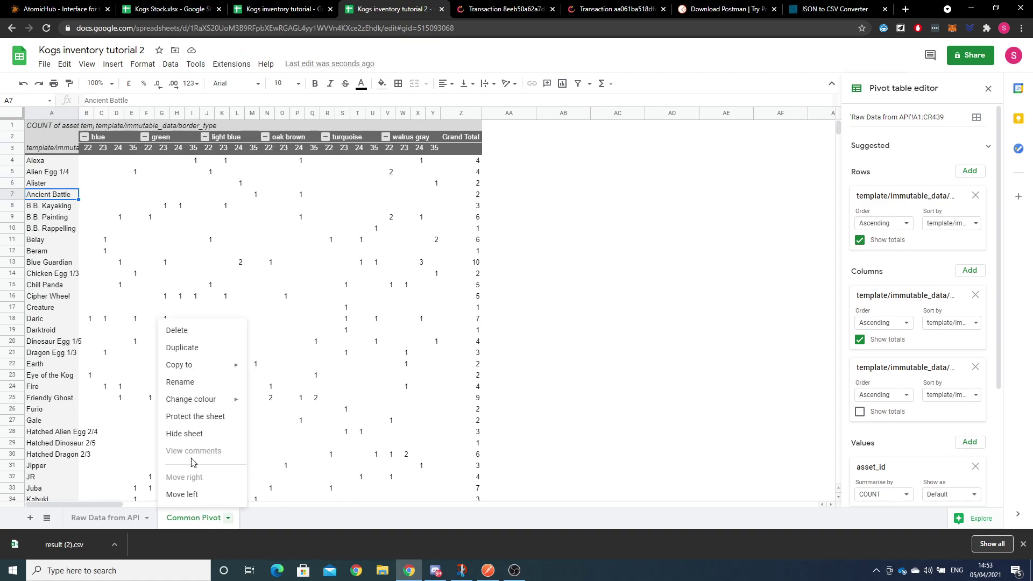
pyautogui.click(181, 348)
pyautogui.doubleClick(267, 520)
pyautogui.write('U')
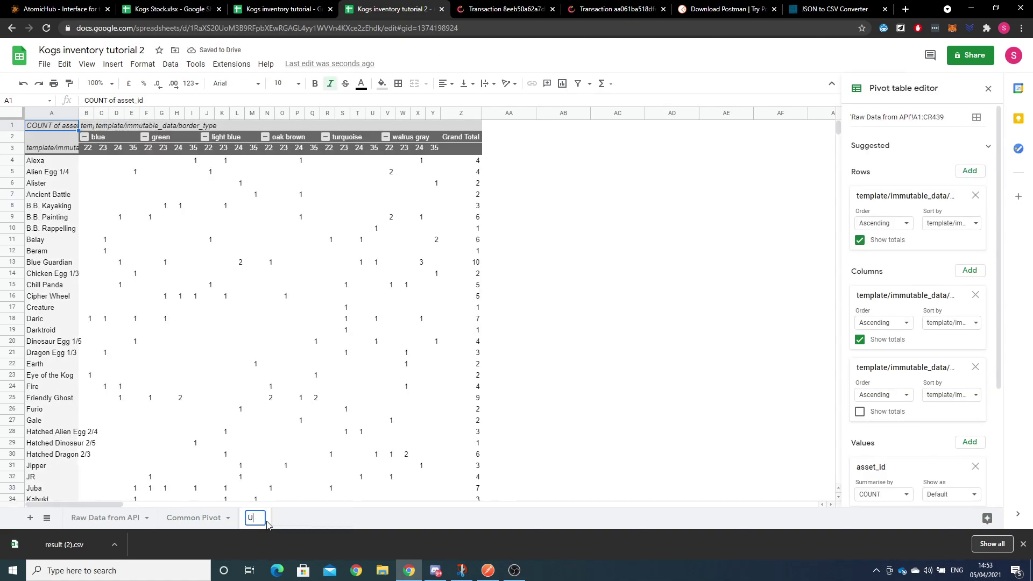
pyautogui.write('ncommon Pivot')
pyautogui.press('Return')
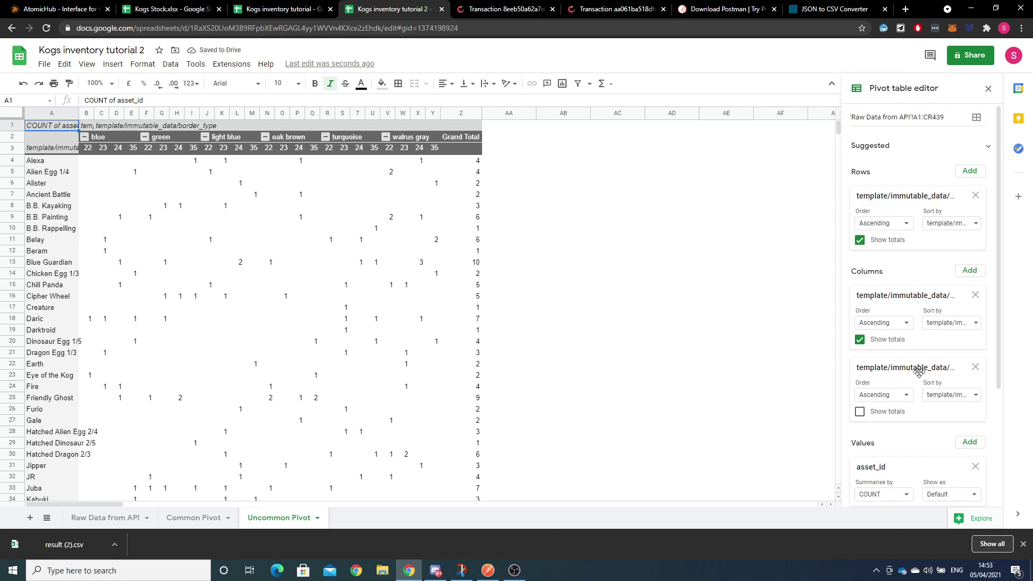
# - Change the data/rarity filter of the Uncommon Pivot table to include only uncommon
pyautogui.scroll(-3, 917, 371)
pyautogui.click(913, 418)
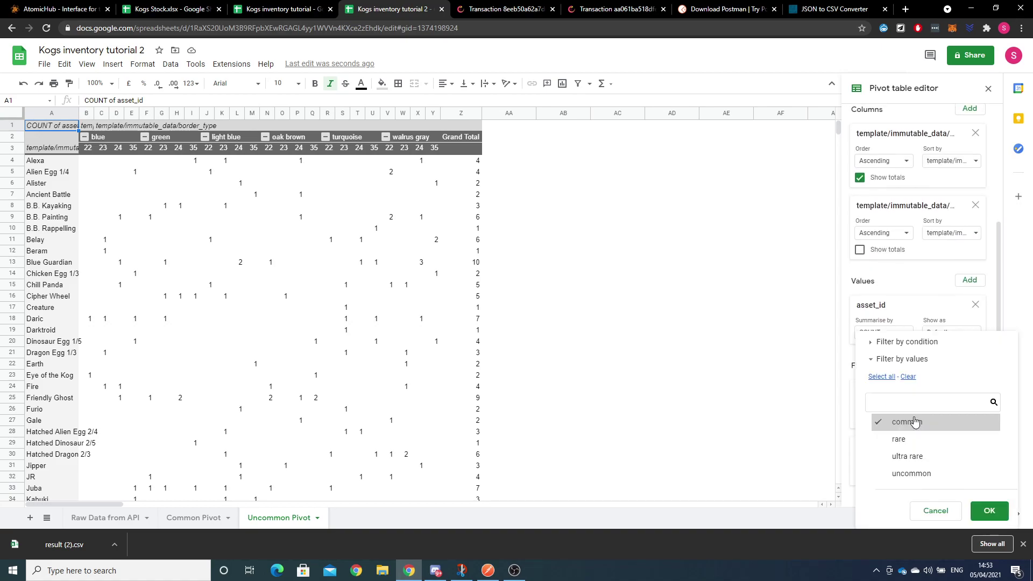
pyautogui.click(847, 410)
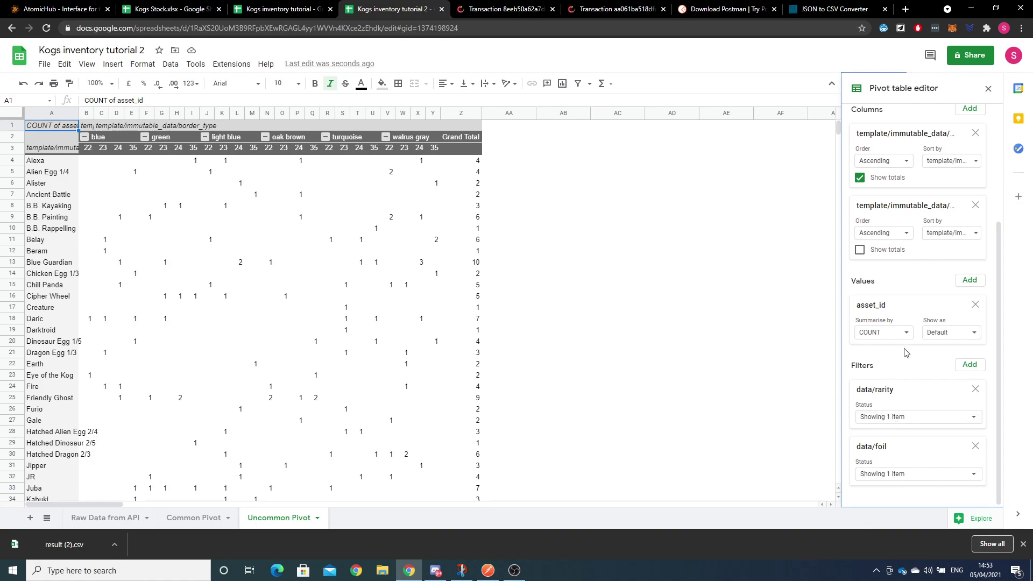
pyautogui.click(913, 418)
pyautogui.click(907, 377)
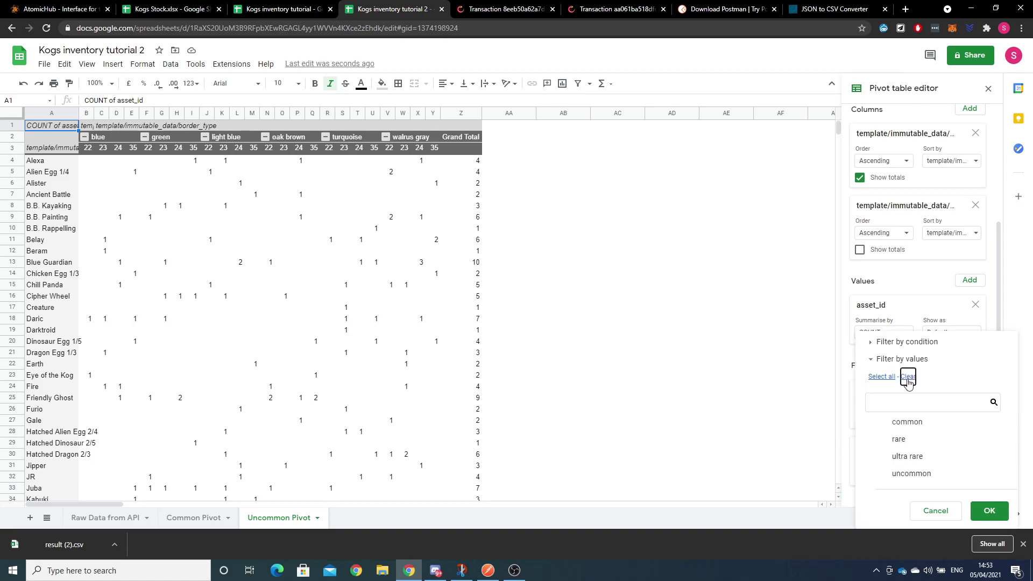
pyautogui.click(918, 478)
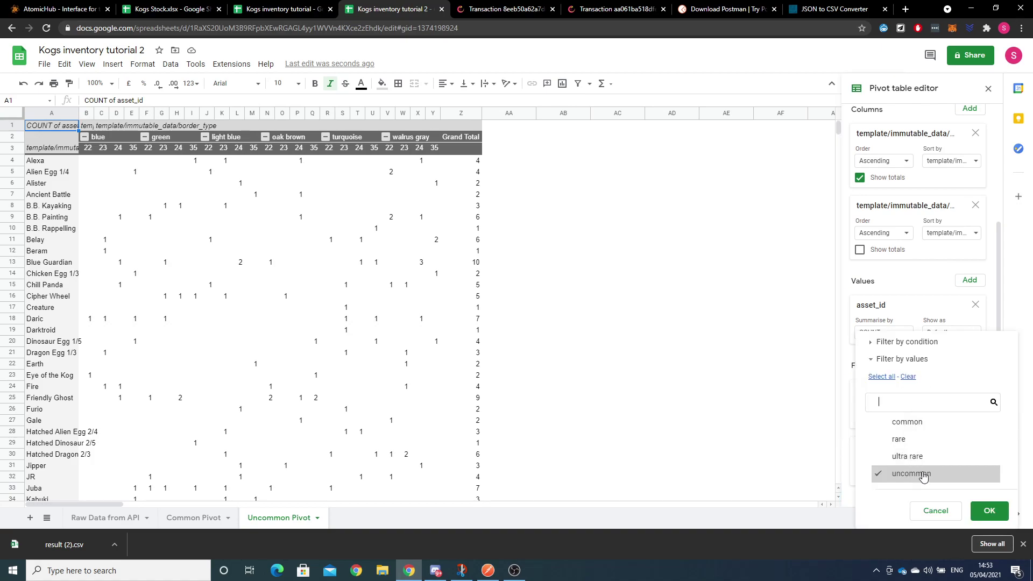
pyautogui.click(989, 511)
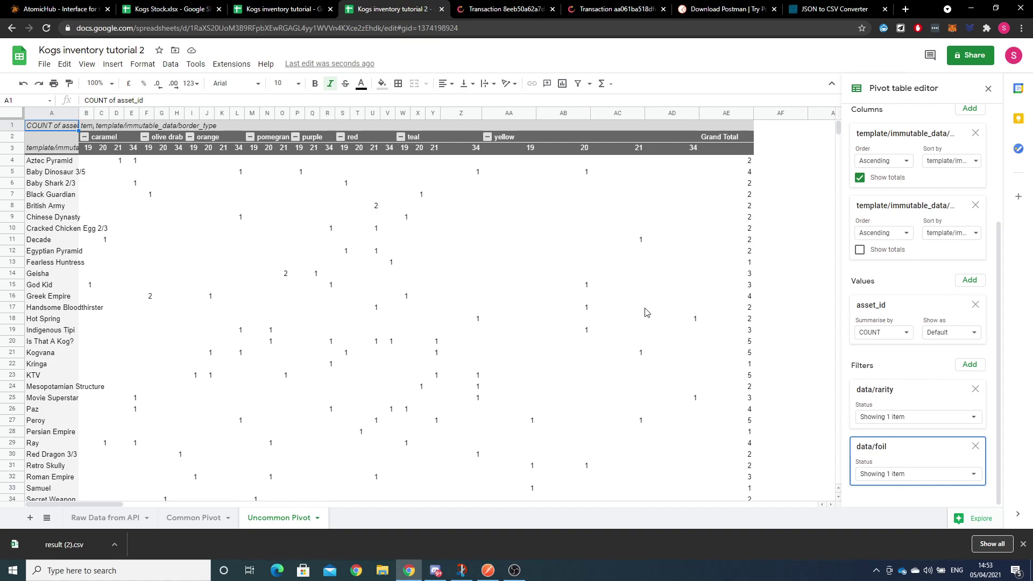
# - Duplicate the Uncommon Pivot sheet and rename the copy as Rare Pivot
pyautogui.rightClick(258, 528)
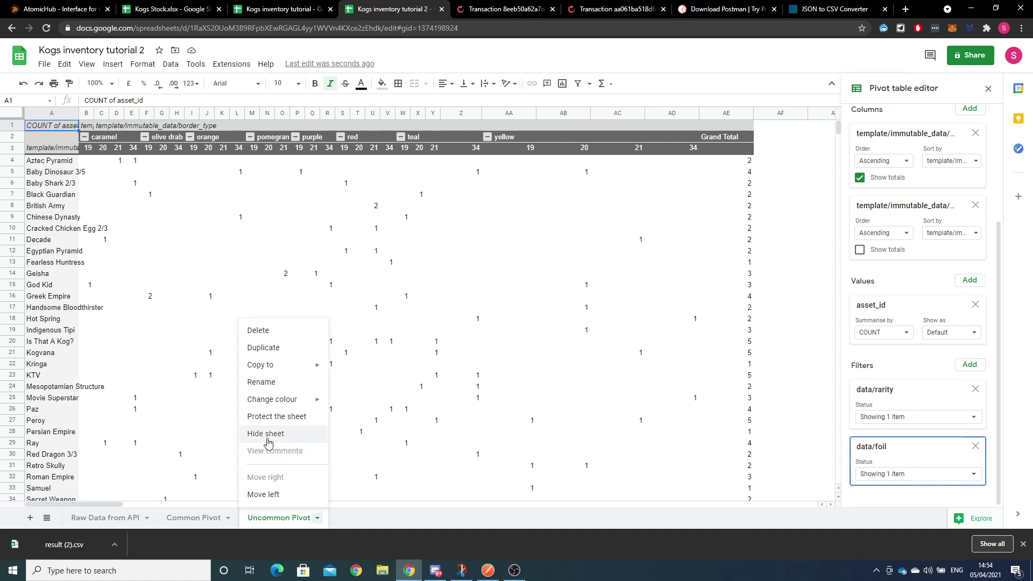
pyautogui.click(269, 348)
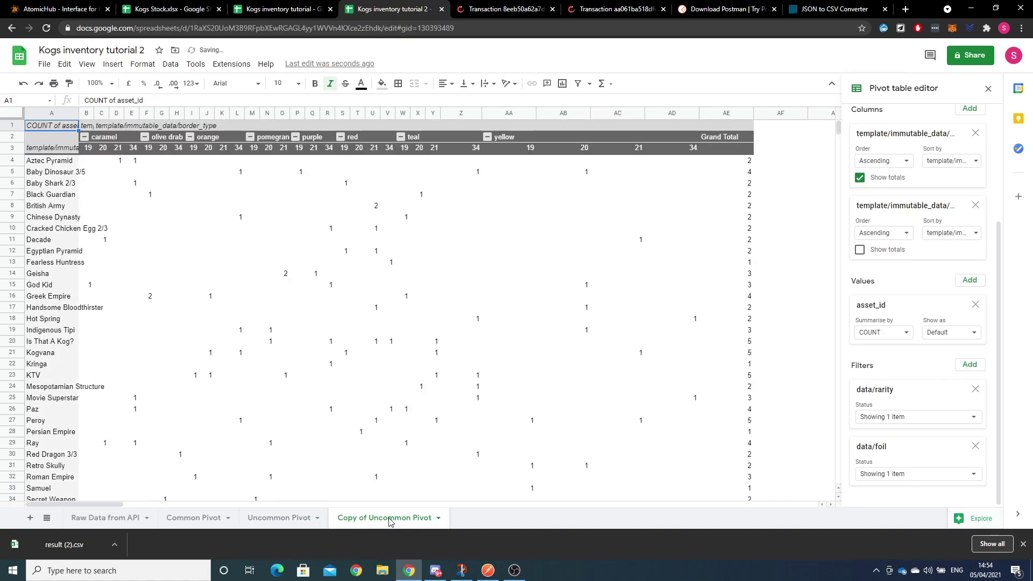
pyautogui.doubleClick(388, 518)
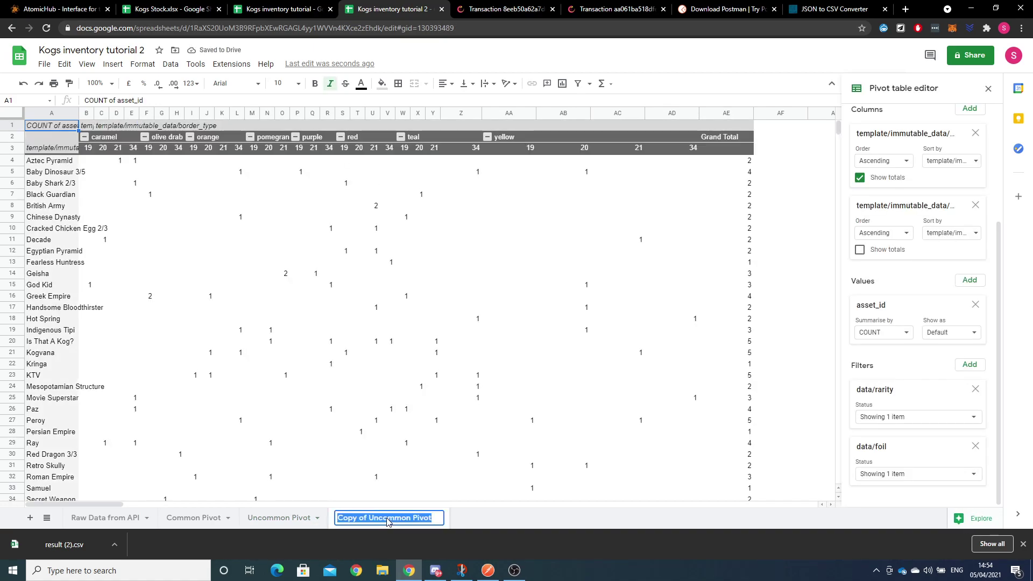
pyautogui.write('Ra')
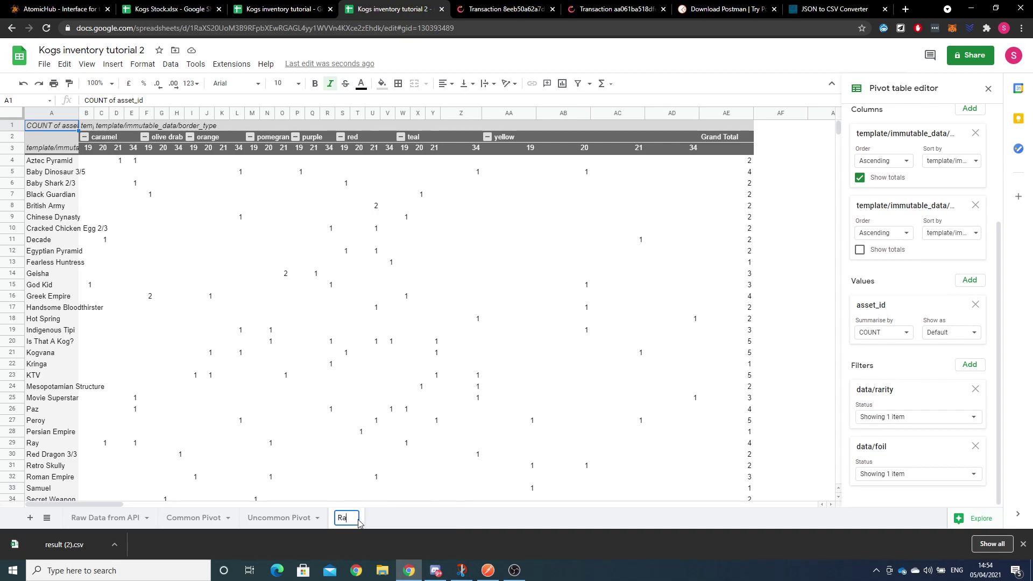
pyautogui.write('re Pivot')
pyautogui.press('Return')
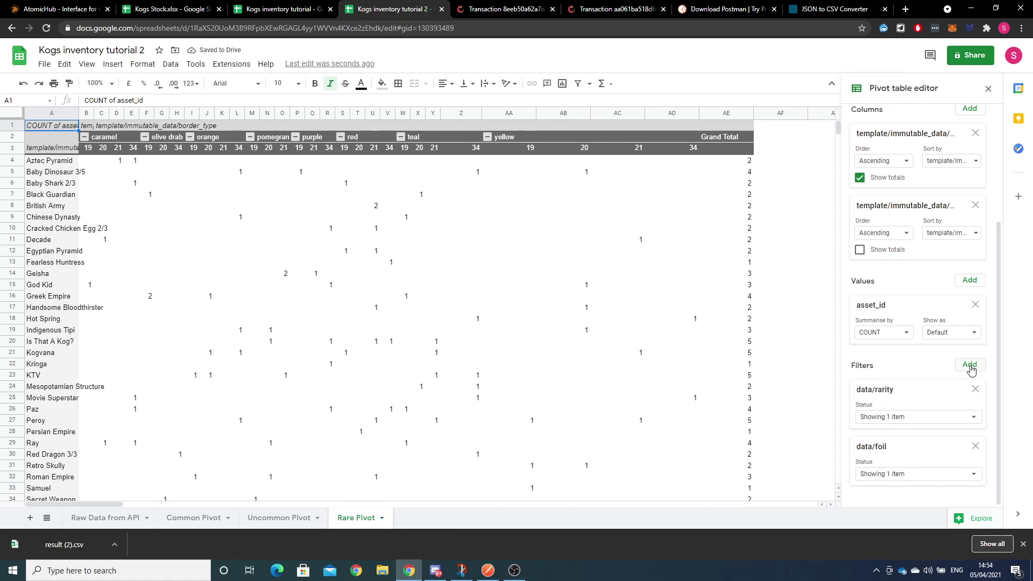
# - Change the data/rarity filter of the Rare Pivot table from uncommon to rare only
pyautogui.click(928, 420)
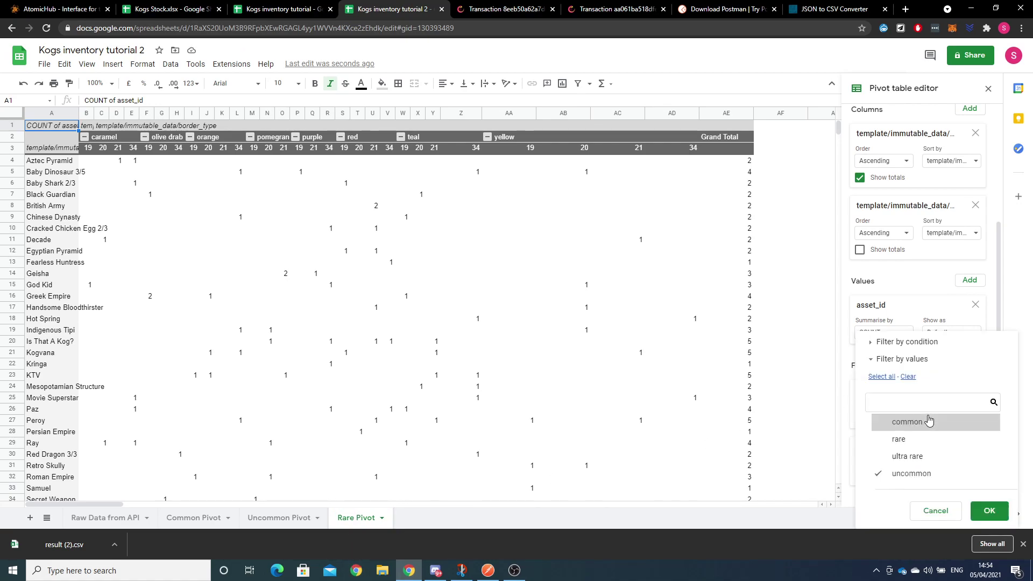
pyautogui.click(909, 439)
pyautogui.click(912, 474)
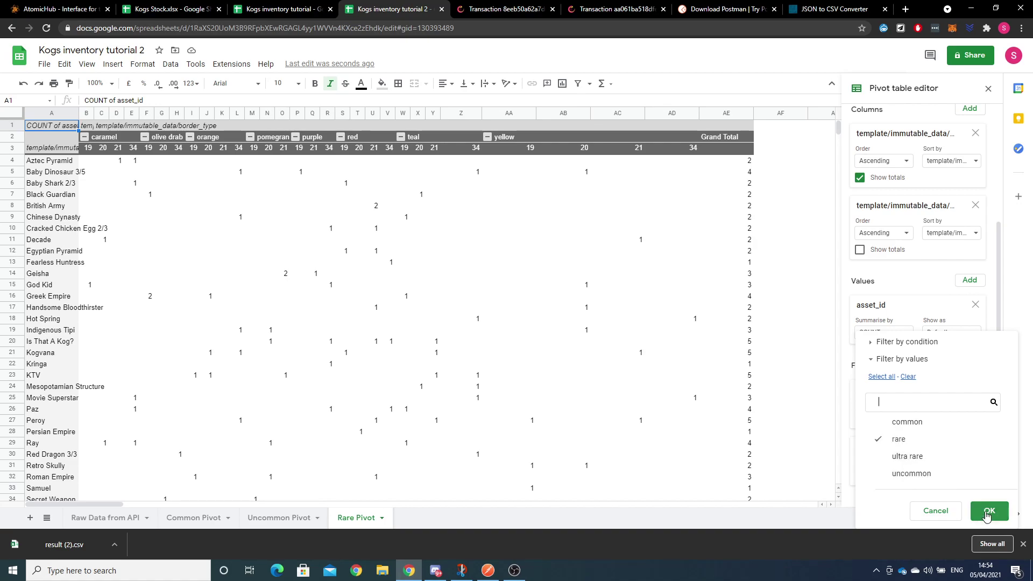
pyautogui.click(988, 510)
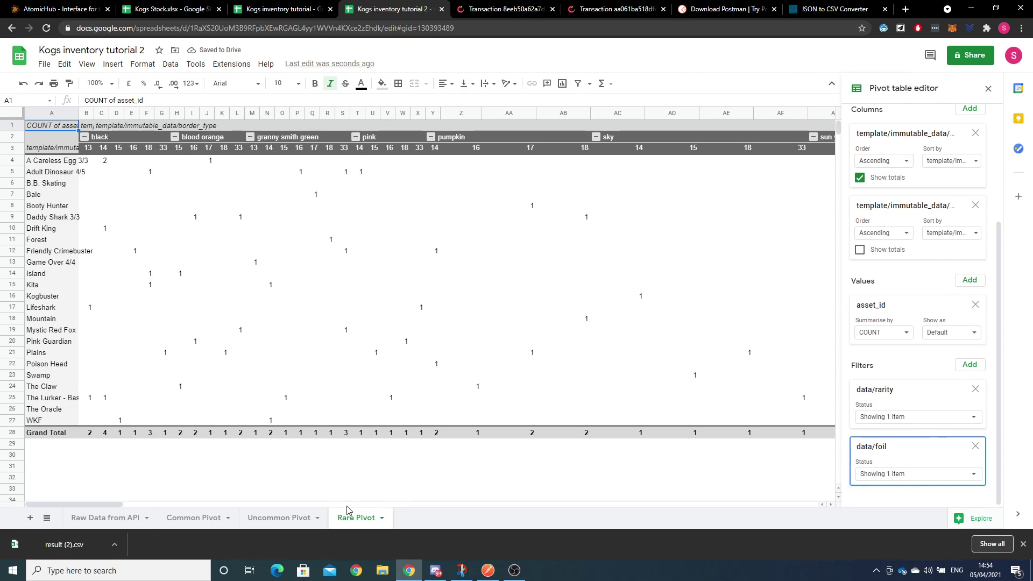
# - Select columns Z through AN of the Rare Pivot sheet and narrow them together so the whole table fits in view
pyautogui.moveTo(50, 502); pyautogui.dragTo(29, 493)
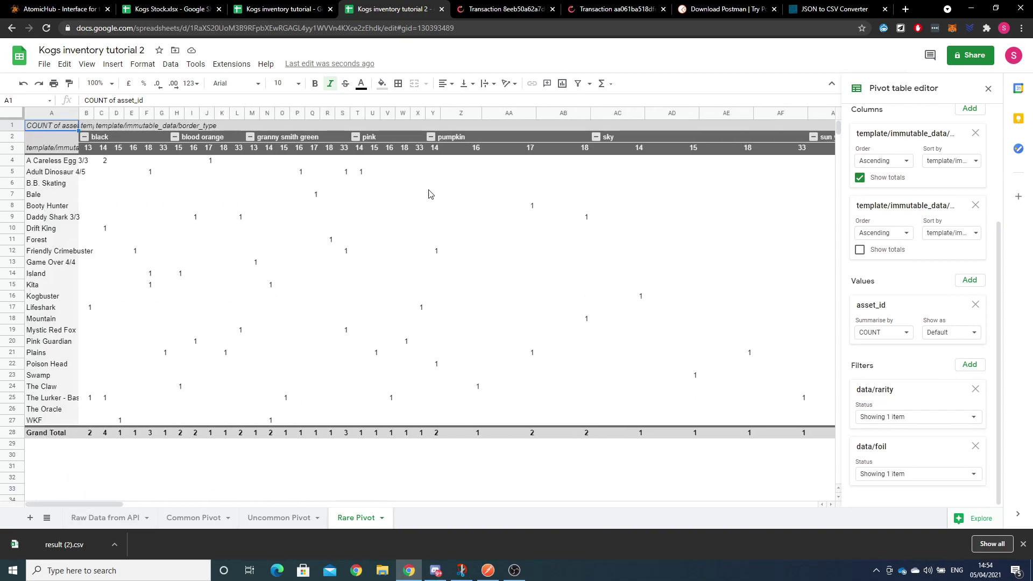
pyautogui.click(455, 114)
pyautogui.click(102, 499)
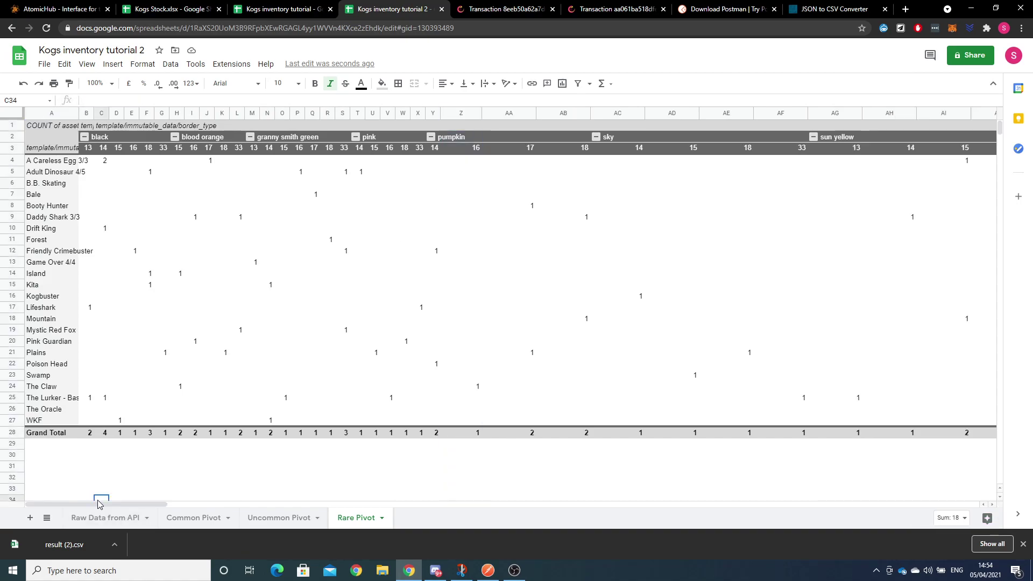
pyautogui.click(459, 114)
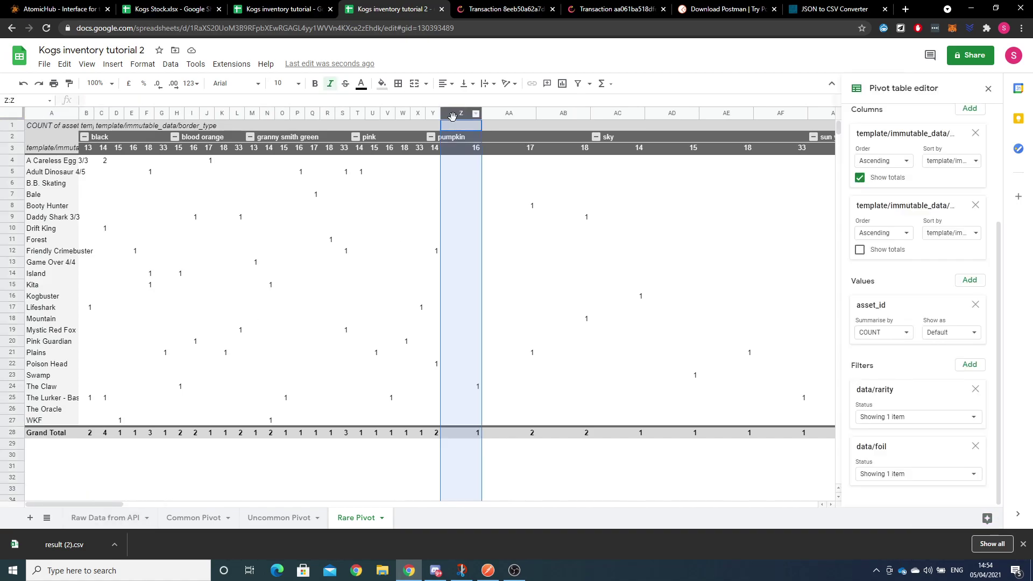
pyautogui.moveTo(58, 501); pyautogui.dragTo(178, 503)
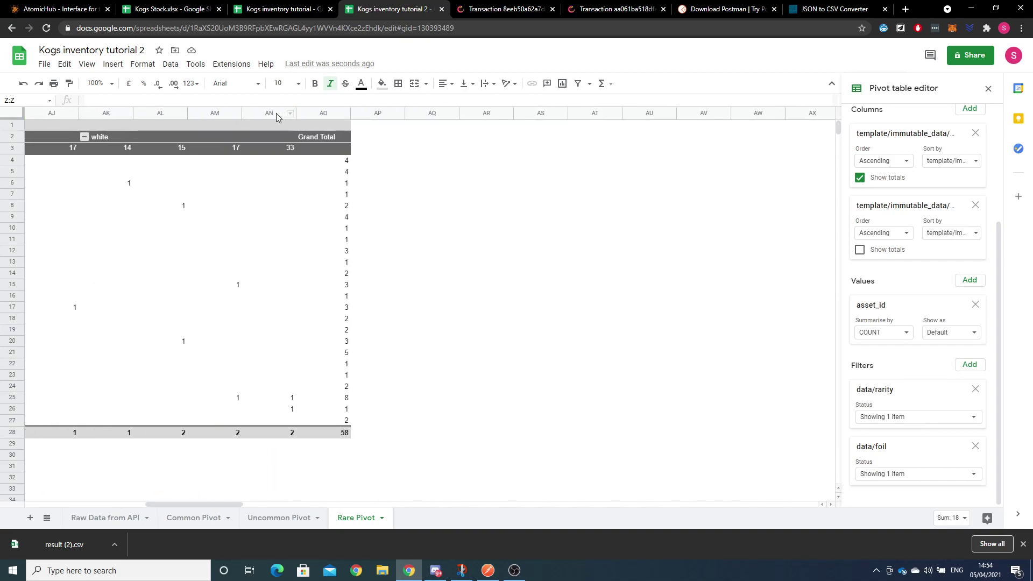
pyautogui.keyDown('shift'); pyautogui.click(277, 113); pyautogui.keyUp('shift')
pyautogui.moveTo(294, 112); pyautogui.dragTo(253, 113)
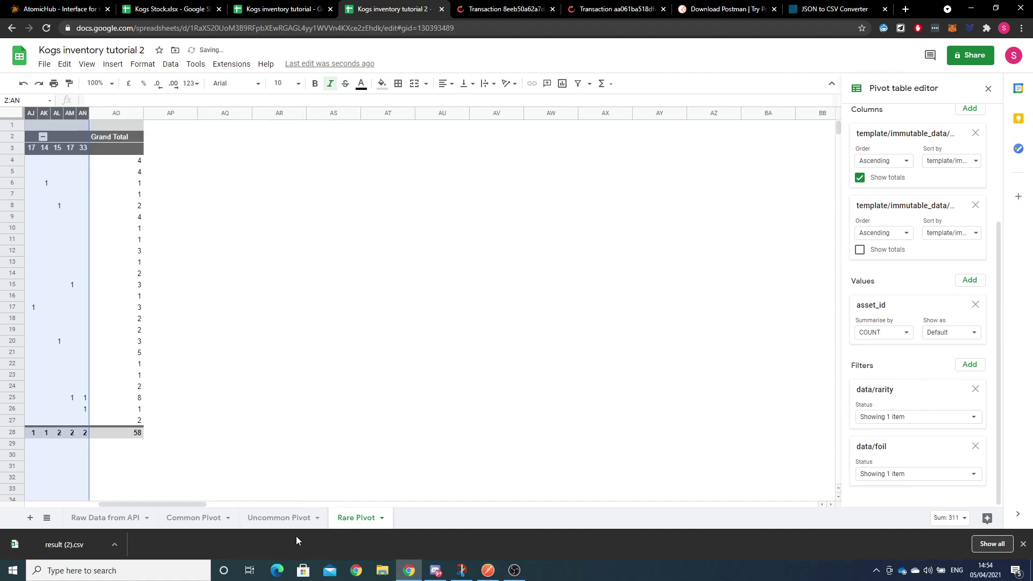
pyautogui.moveTo(189, 502); pyautogui.dragTo(46, 493)
pyautogui.click(295, 433)
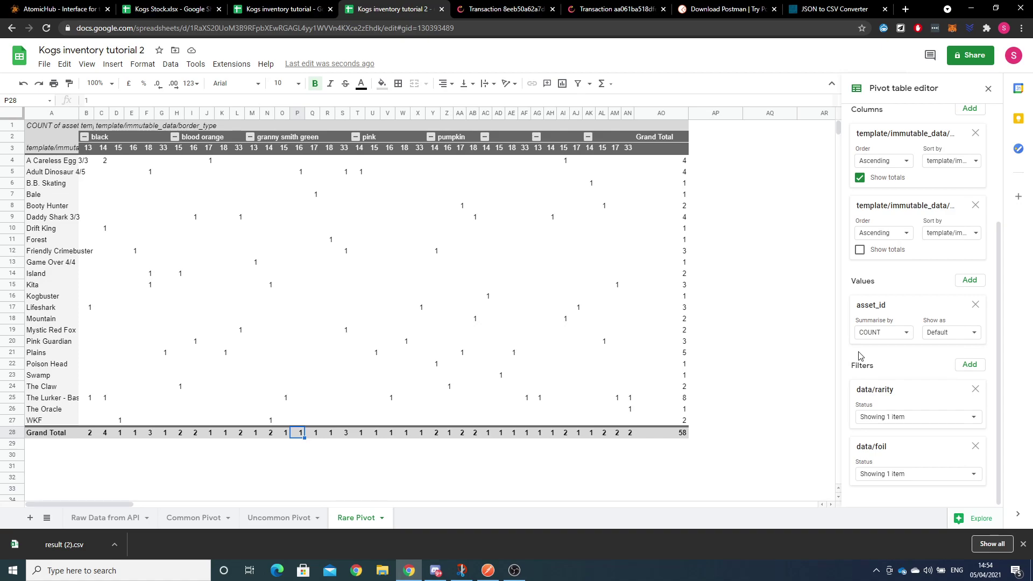
# - Duplicate the Rare Pivot sheet and rename the copy as Ultra Rare
pyautogui.rightClick(356, 523)
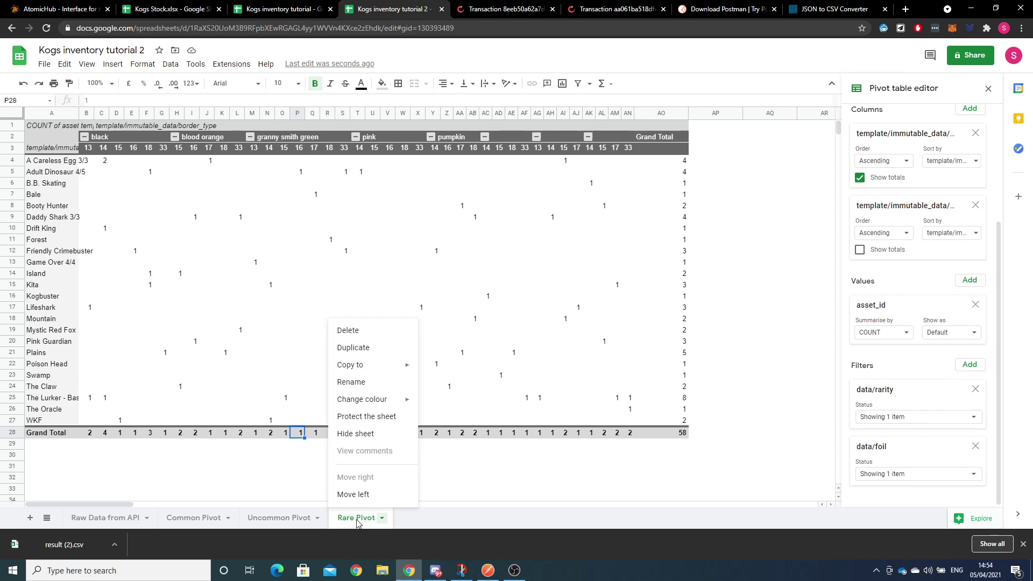
pyautogui.click(371, 350)
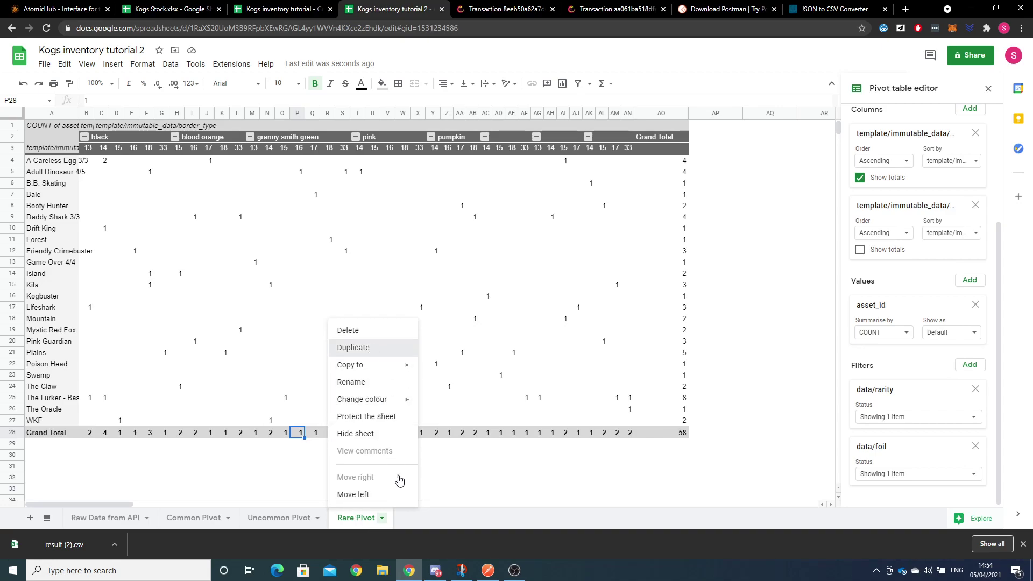
pyautogui.doubleClick(419, 521)
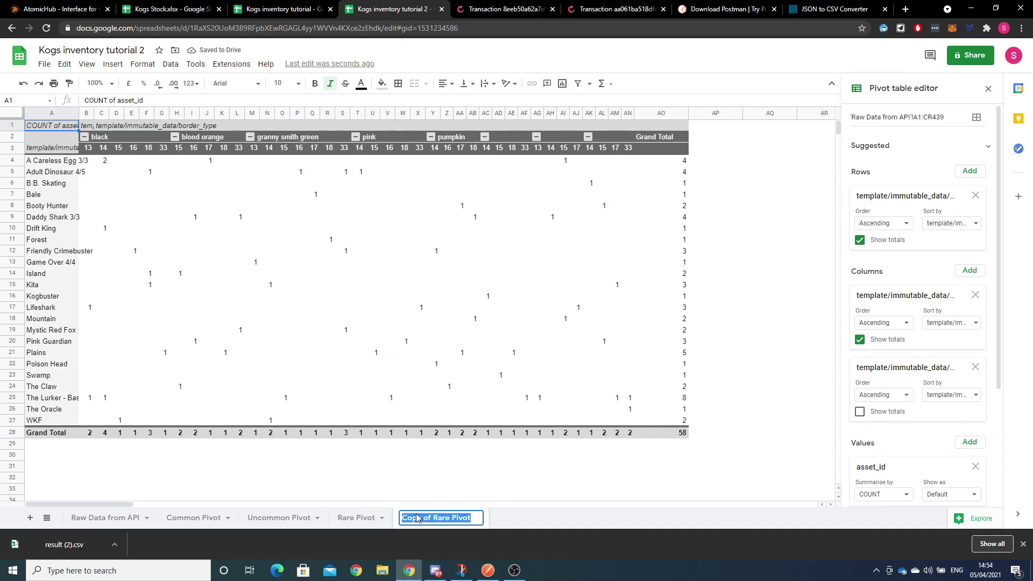
pyautogui.press('BackSpace')
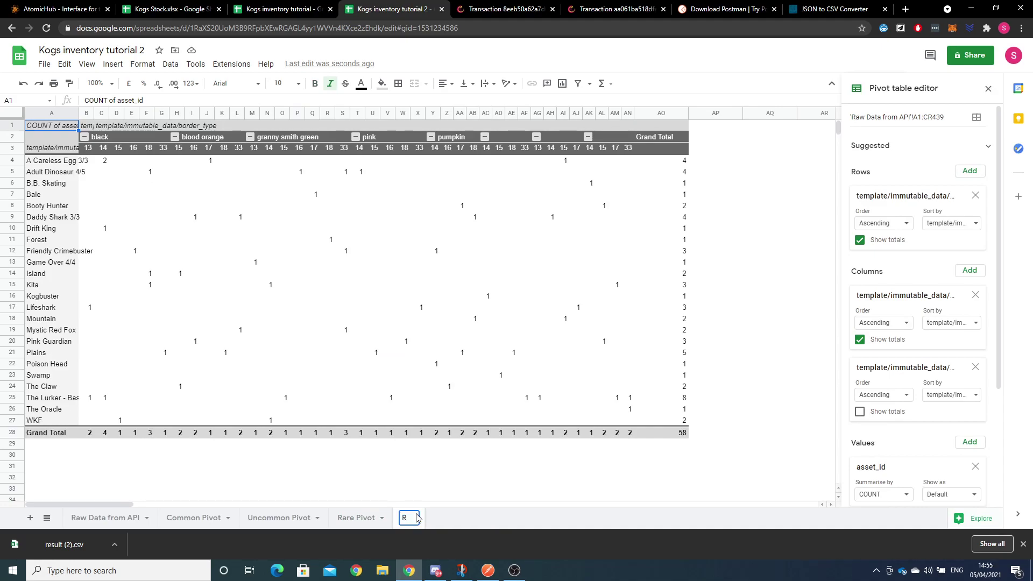
pyautogui.write('Ultra Rare')
pyautogui.click(491, 511)
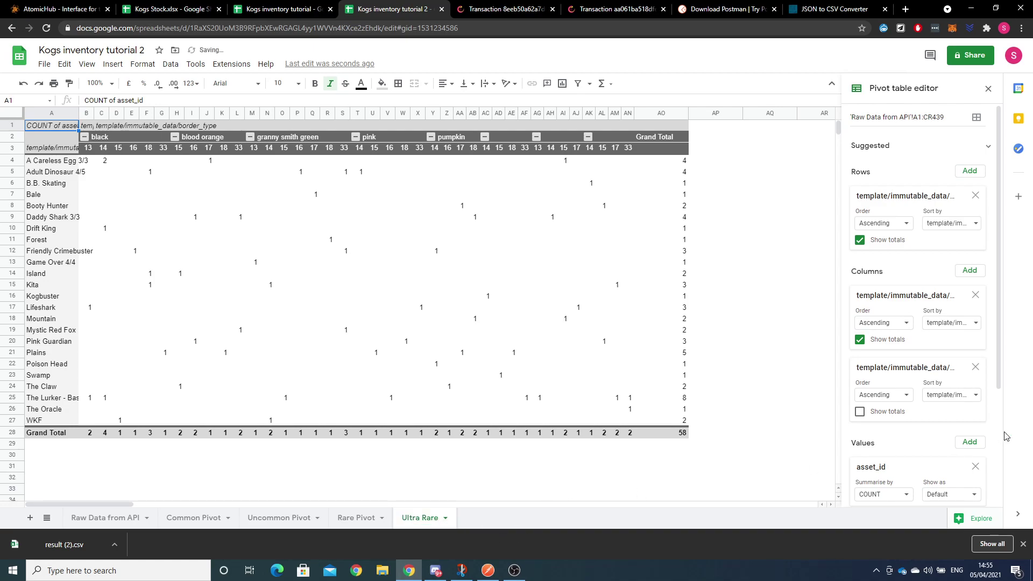
# - Filter the Ultra Rare sheet's data/rarity to ultra rare only and widen the Grand Total column F to fit its heading
pyautogui.scroll(-3, 968, 447)
pyautogui.click(913, 426)
pyautogui.click(899, 438)
pyautogui.click(907, 456)
pyautogui.click(987, 510)
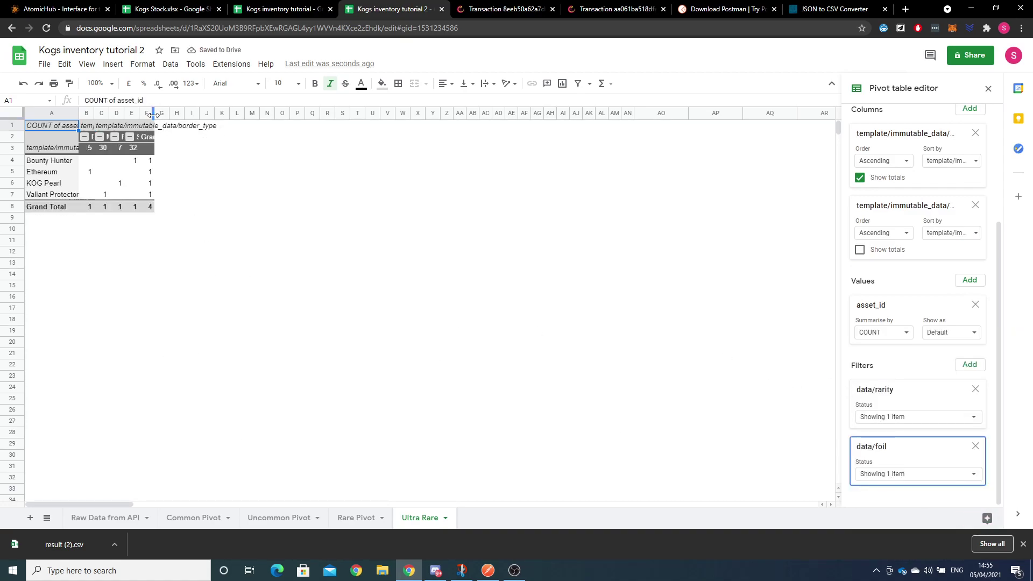
pyautogui.moveTo(153, 114); pyautogui.dragTo(181, 114)
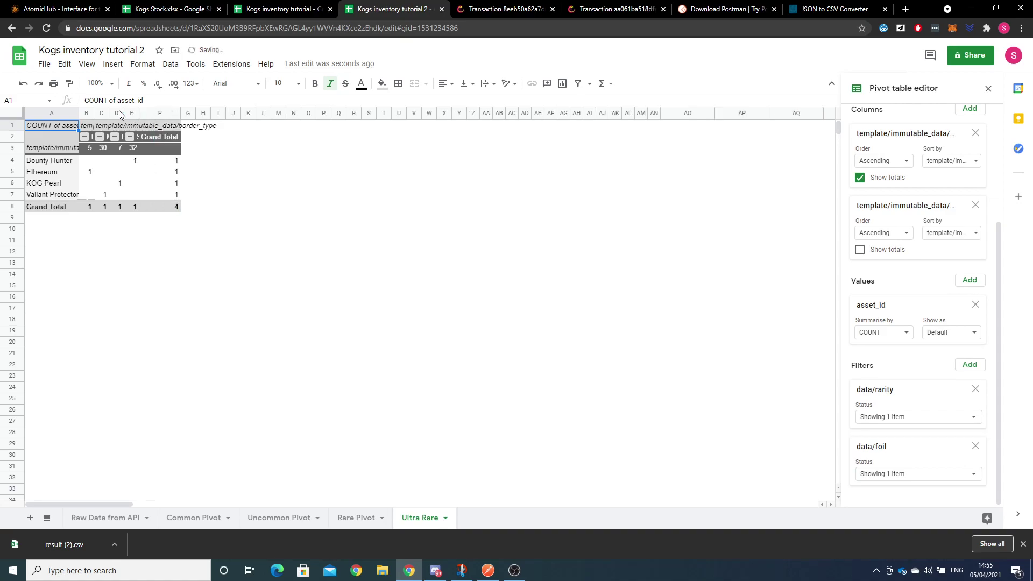
# - Widen columns B through F of the Ultra Rare sheet together so the border color names and column headings are readable
pyautogui.click(89, 112)
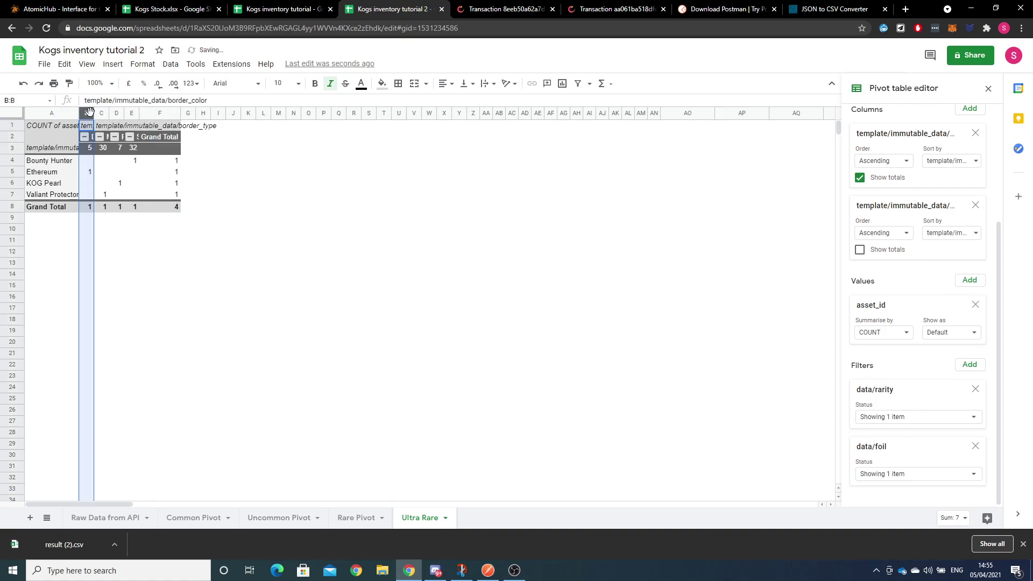
pyautogui.keyDown('shift'); pyautogui.click(157, 113); pyautogui.keyUp('shift')
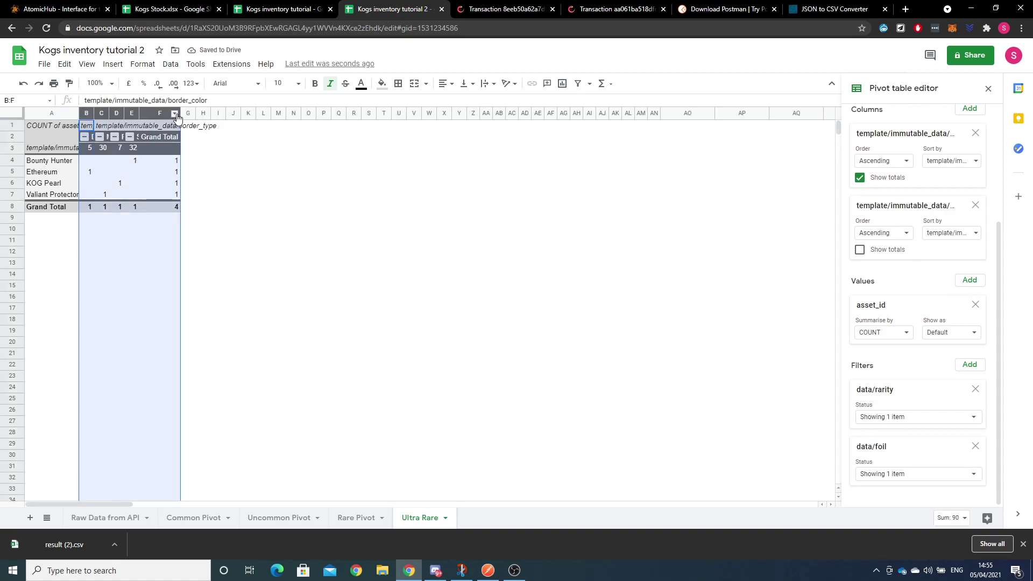
pyautogui.moveTo(178, 114); pyautogui.dragTo(253, 114)
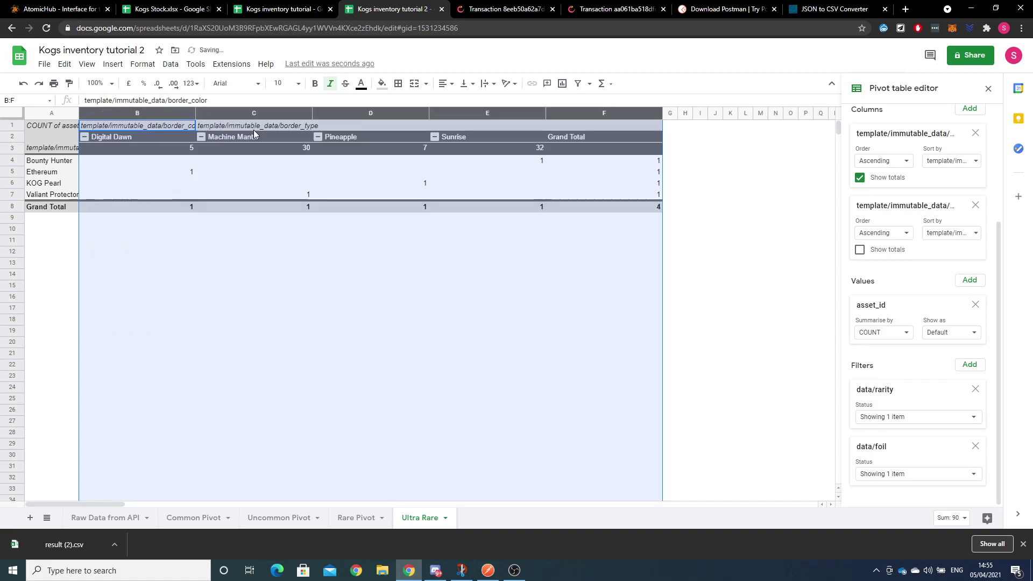
pyautogui.click(390, 312)
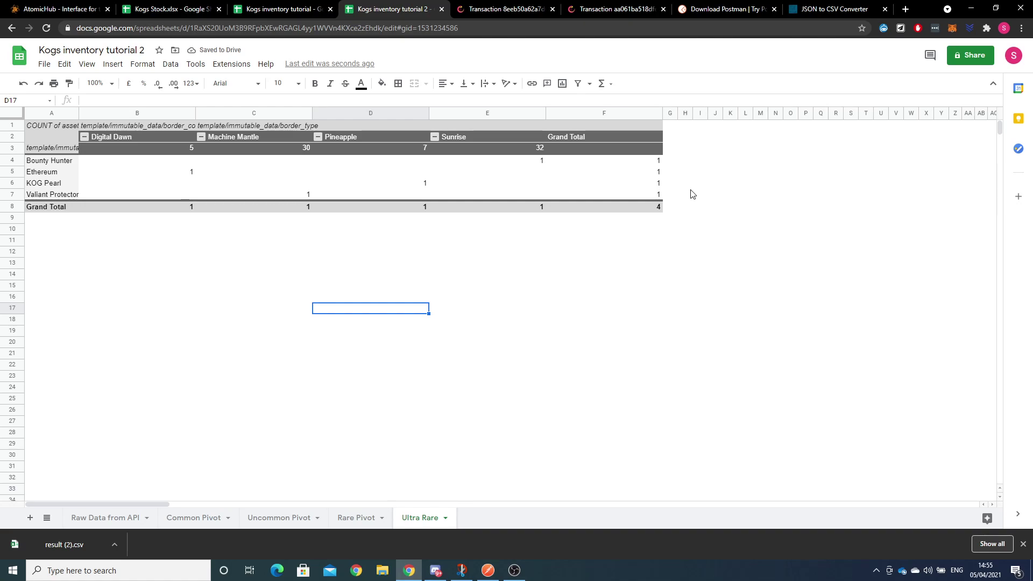
# - Change the Ultra Rare pivot table's data/foil filter to show only value 1
pyautogui.click(105, 173)
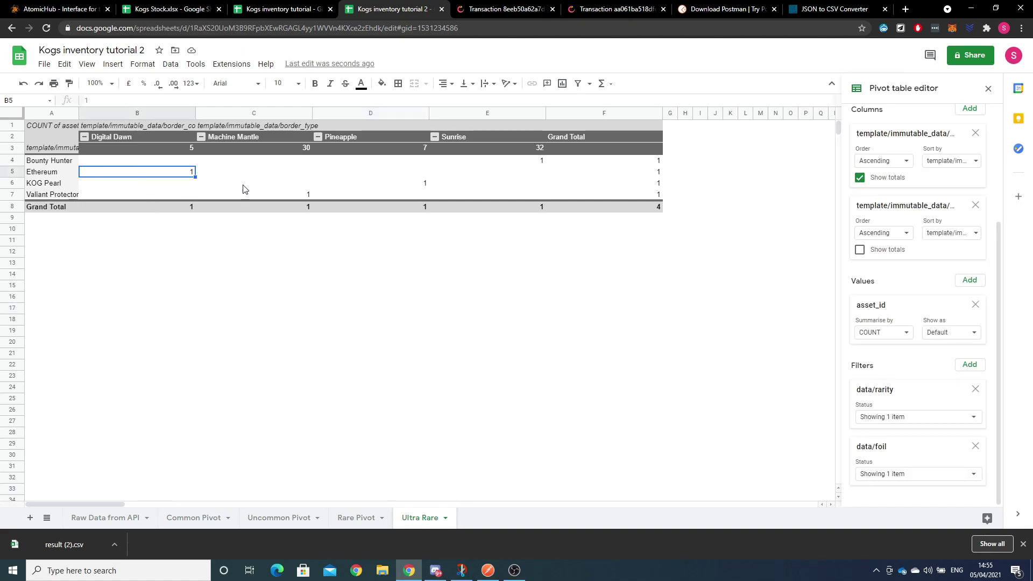
pyautogui.click(907, 475)
pyautogui.click(896, 439)
pyautogui.click(986, 511)
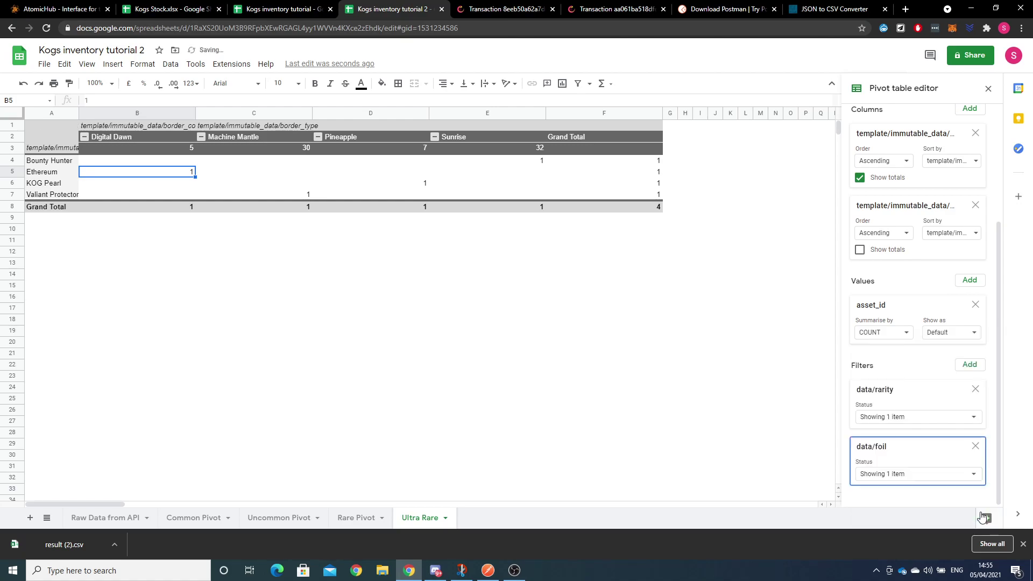
pyautogui.click(350, 199)
pyautogui.click(189, 161)
# - Rename the Ultra Rare sheet as Ultra Rare Foil and check which values its data/foil filter includes
pyautogui.doubleClick(428, 522)
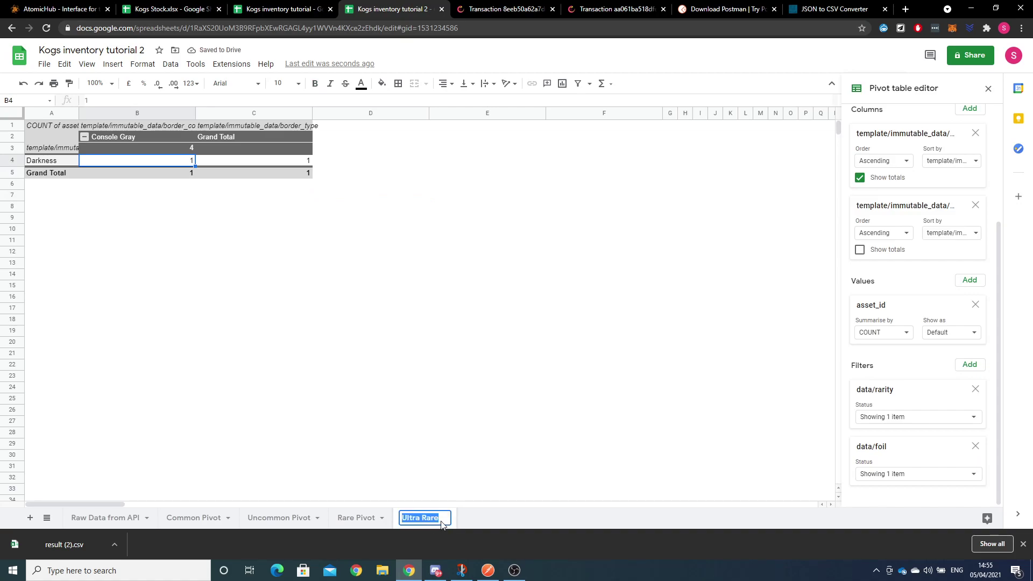
pyautogui.click(443, 525)
pyautogui.write('Foil')
pyautogui.press('Return')
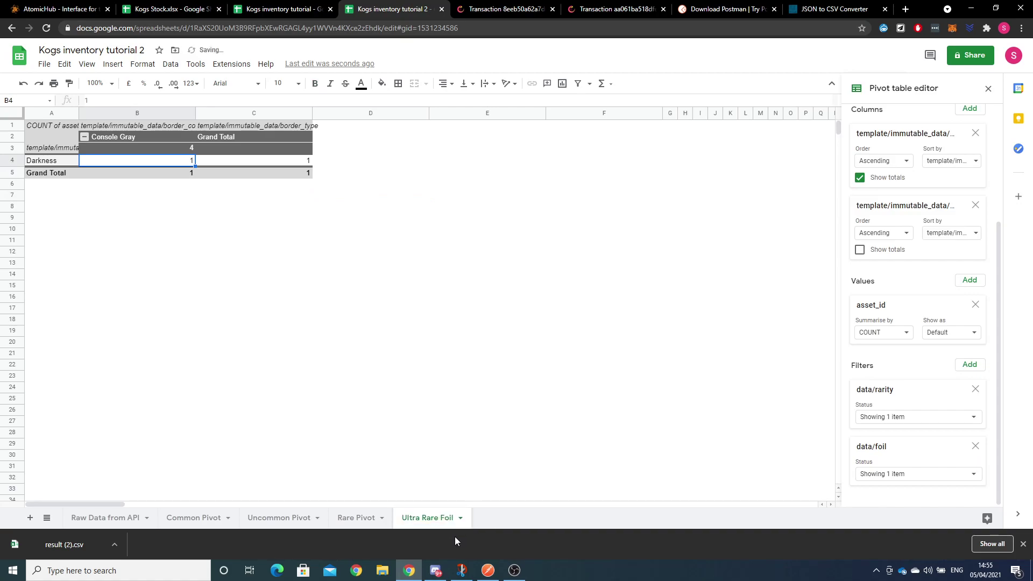
pyautogui.click(881, 474)
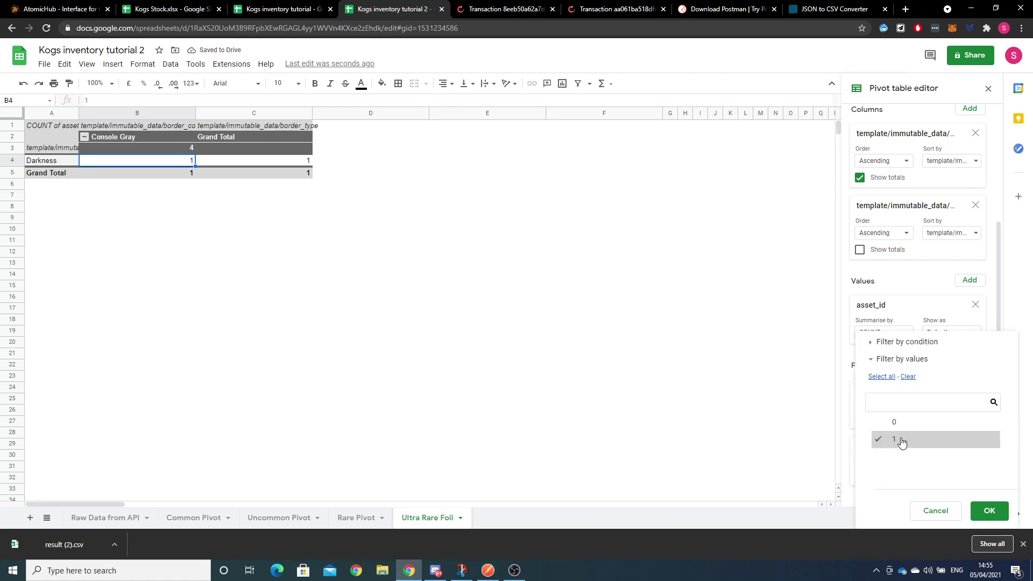
pyautogui.click(930, 511)
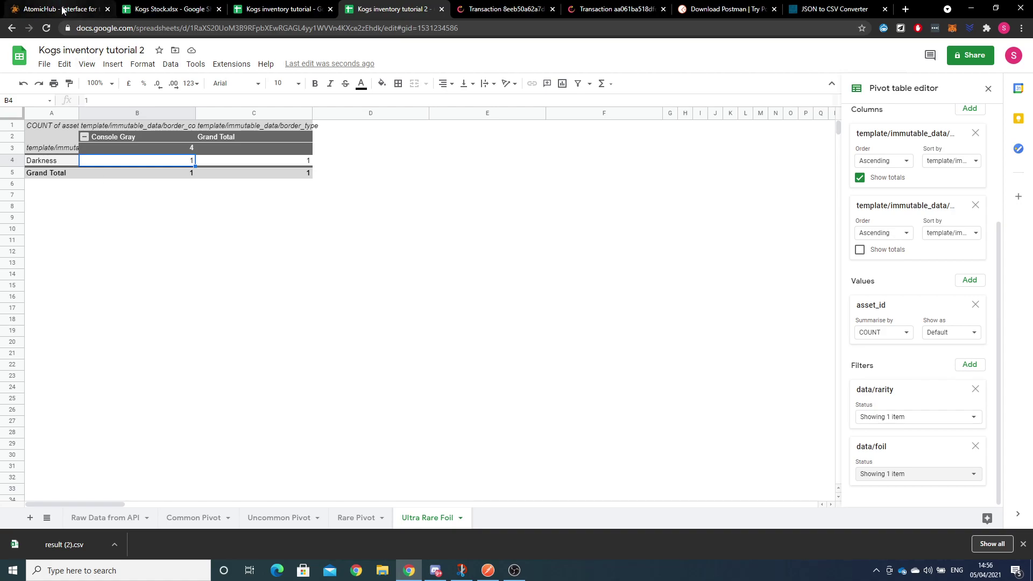
# - Look through the Rare, Uncommon, Common Pivot and Raw Data from API sheets, plus the card border variations image in Snip & Sketch
pyautogui.click(341, 518)
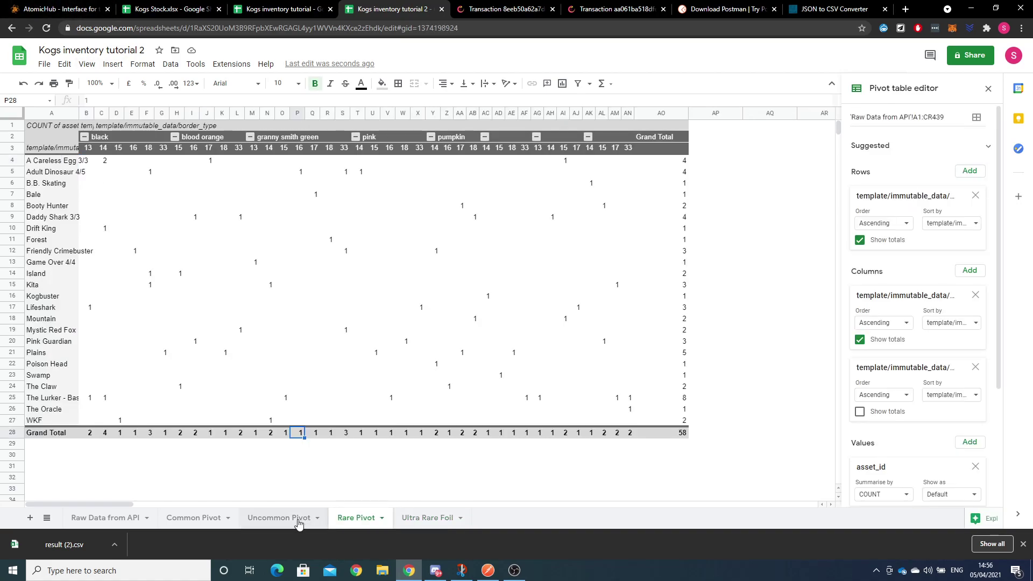
pyautogui.click(297, 519)
pyautogui.click(195, 522)
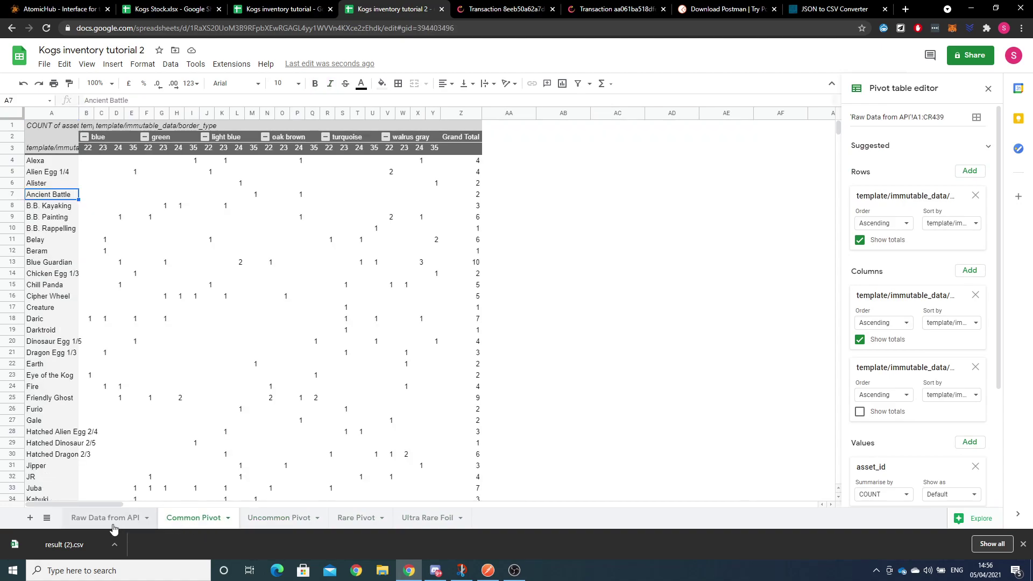
pyautogui.click(114, 522)
pyautogui.click(186, 517)
pyautogui.click(462, 570)
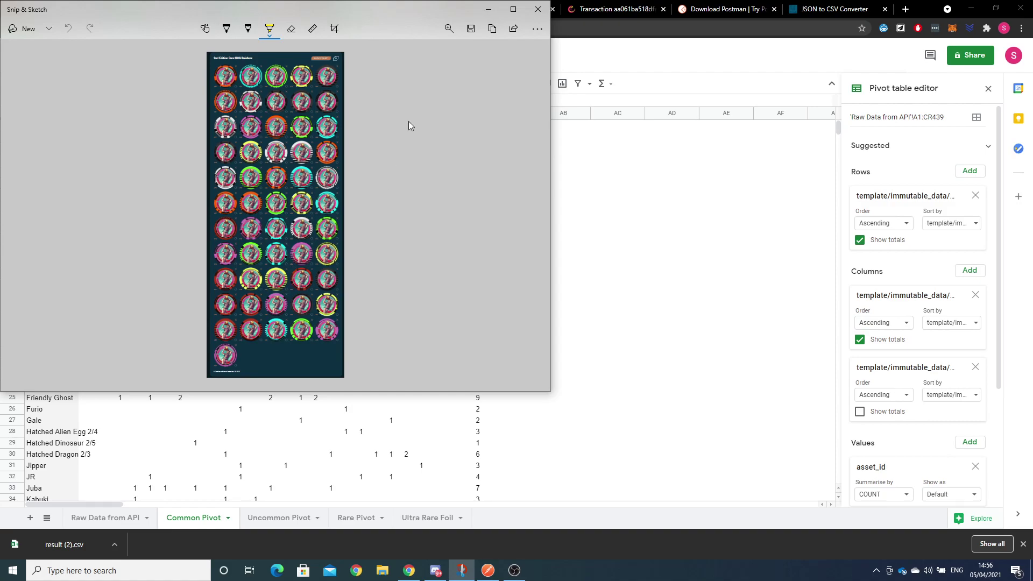
pyautogui.click(488, 10)
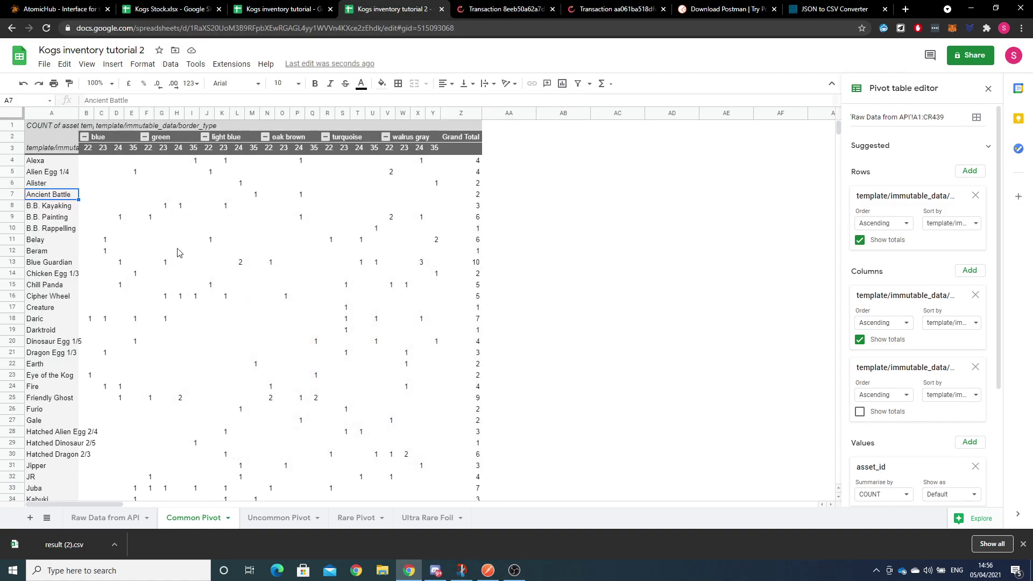
# - Examine the card rows and totals in the Common Pivot sheet, including Friendly Ghost, Blue Guardian and the entries near the table's end
pyautogui.scroll(-3, 370, 274)
pyautogui.scroll(-1, 370, 274)
pyautogui.click(473, 285)
pyautogui.click(43, 289)
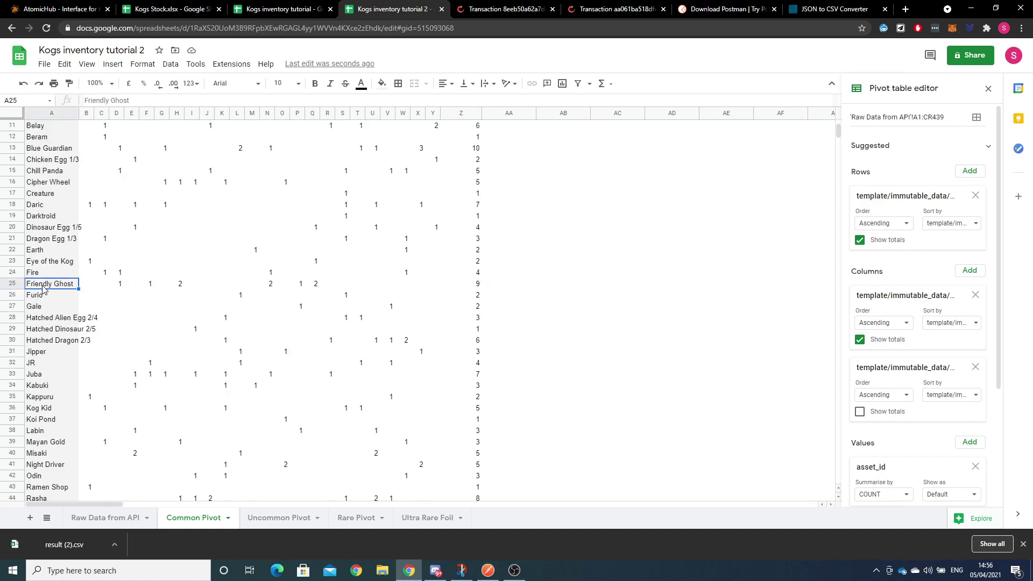
pyautogui.scroll(4, 134, 301)
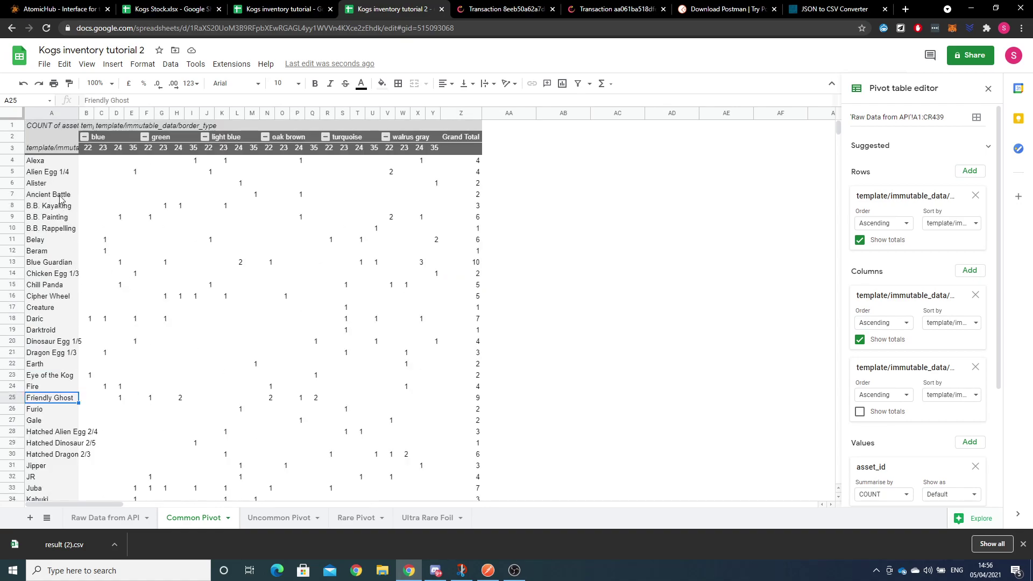
pyautogui.click(65, 264)
pyautogui.scroll(-4, 258, 285)
pyautogui.scroll(-12, 306, 287)
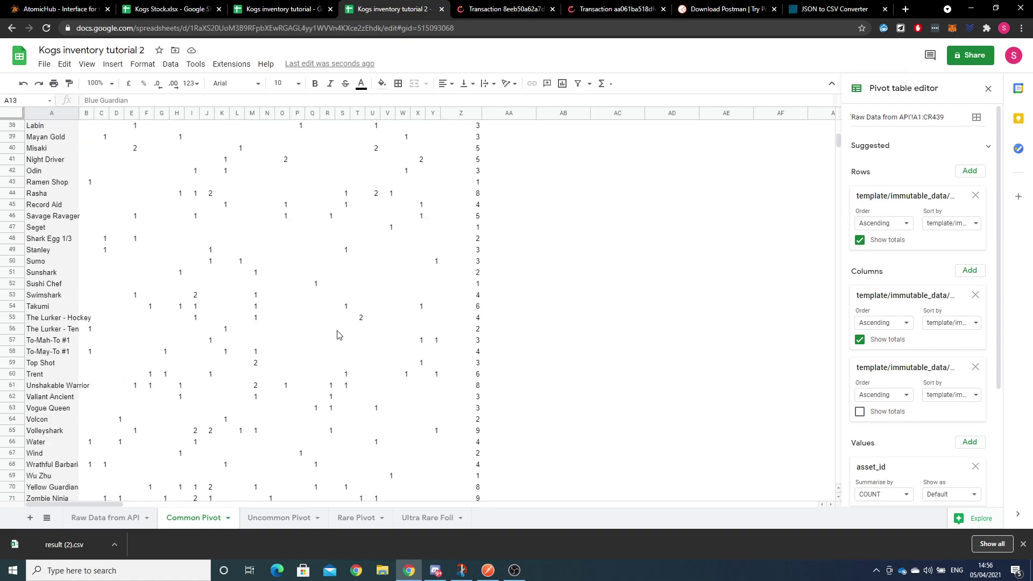
pyautogui.click(51, 352)
pyautogui.scroll(5, 309, 437)
pyautogui.scroll(12, 317, 433)
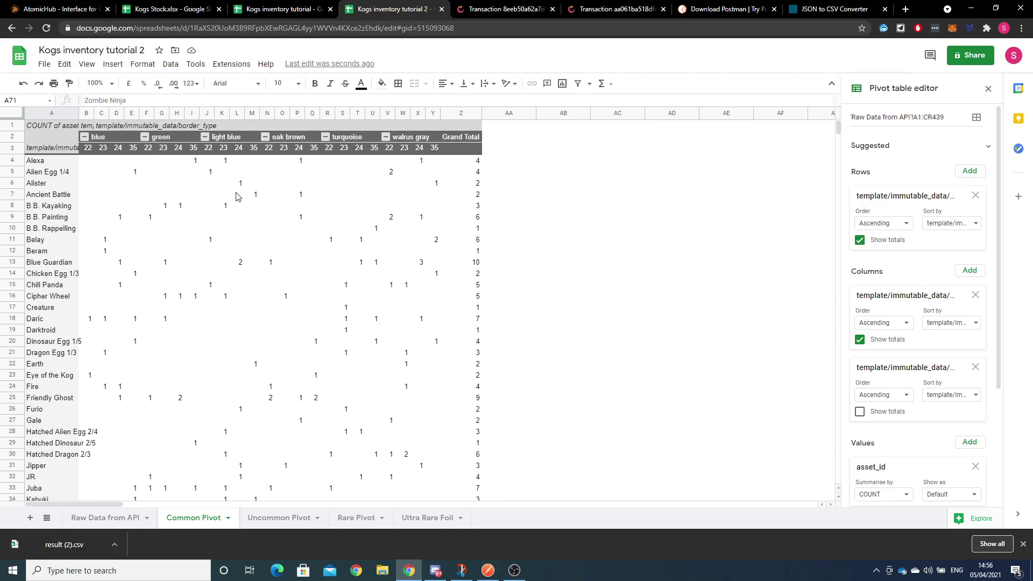
# - Switch to the AtomicHub profile page and browse the owned NFT inventory and its filters
pyautogui.click(75, 10)
pyautogui.scroll(9, 192, 182)
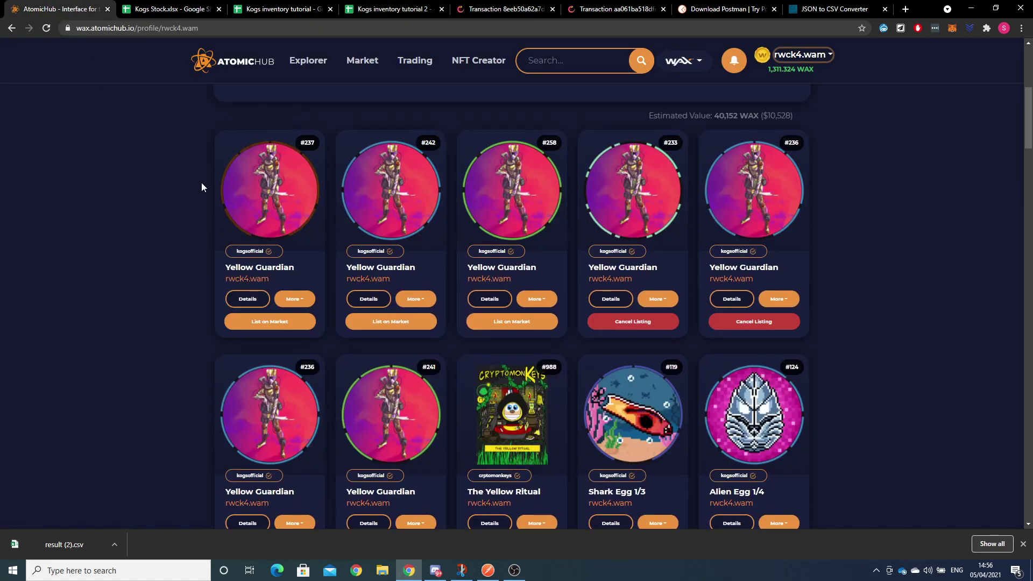
pyautogui.scroll(6, 202, 186)
pyautogui.scroll(-9, 215, 196)
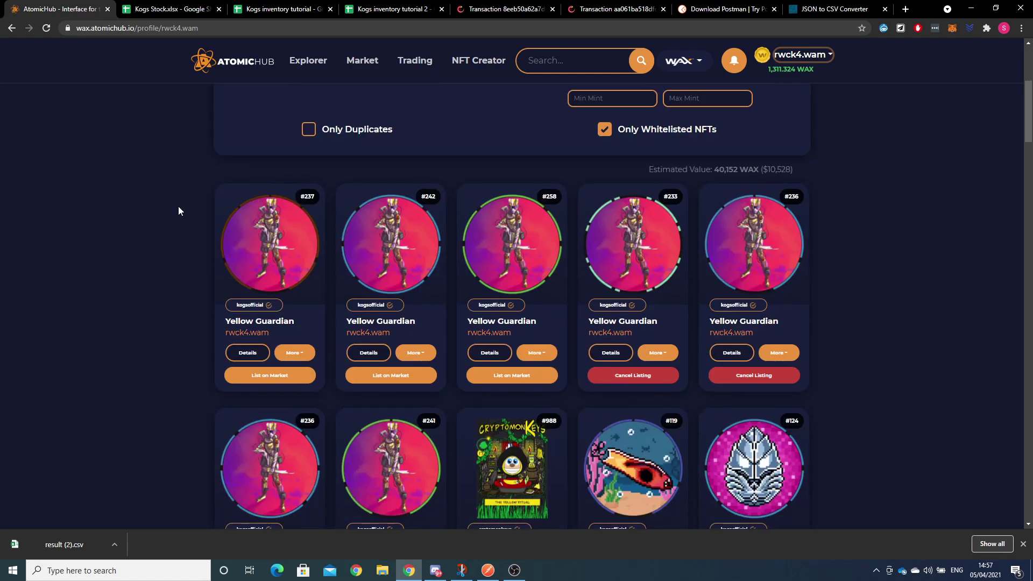
# - Go back to the Kogs inventory tutorial 2 spreadsheet and review the Get KOGs request parameters in Postman
pyautogui.click(368, 9)
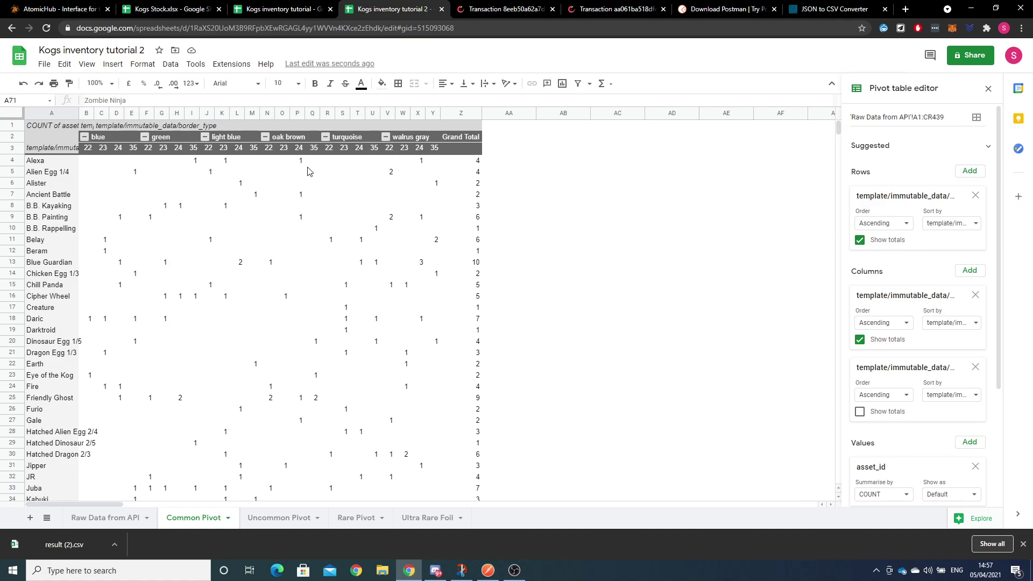
pyautogui.click(487, 570)
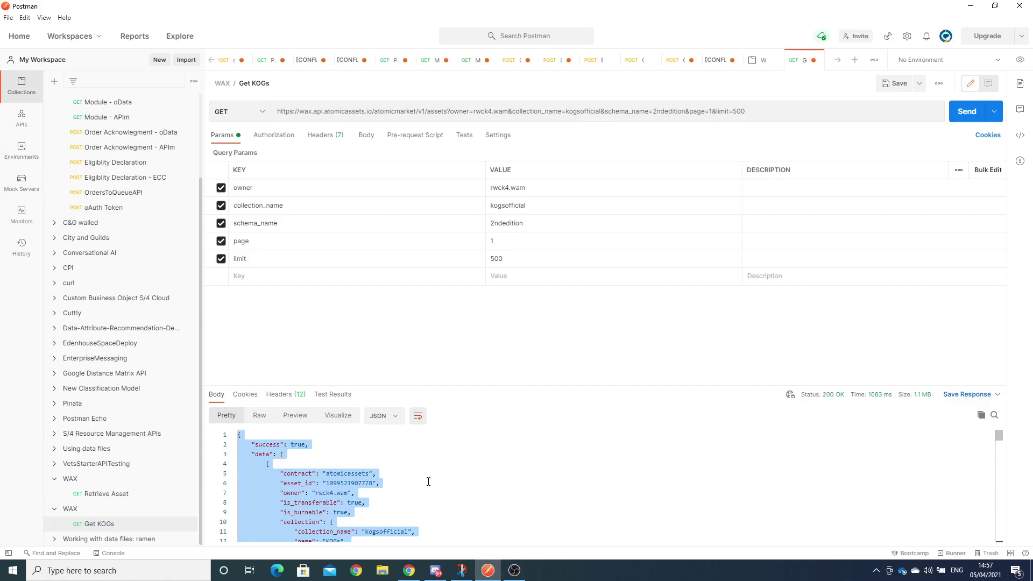
pyautogui.click(488, 570)
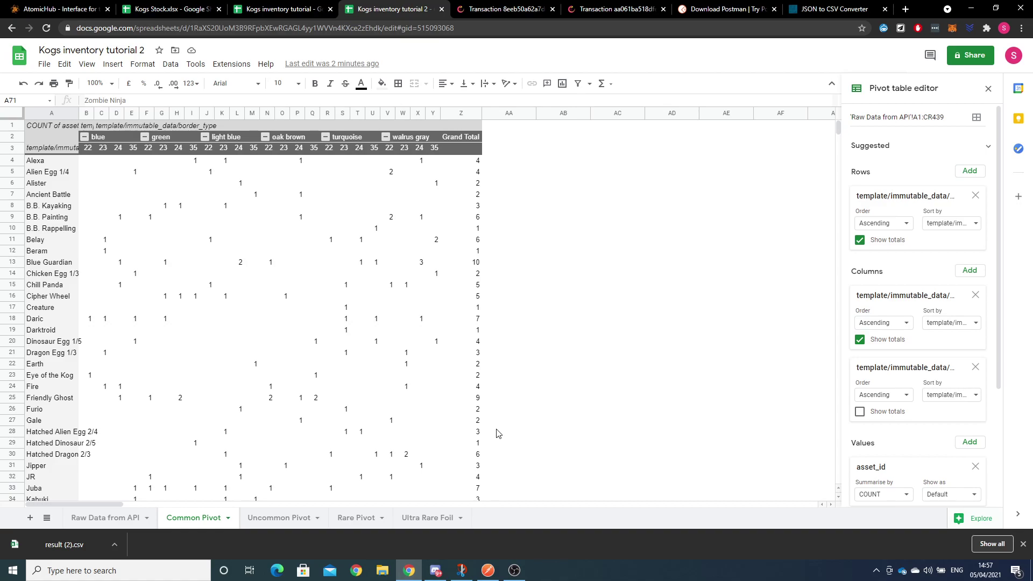
# - Return to the AtomicHub profile and scroll through the listed KOGs cards again
pyautogui.click(54, 8)
pyautogui.scroll(6, 267, 205)
pyautogui.scroll(-14, 230, 226)
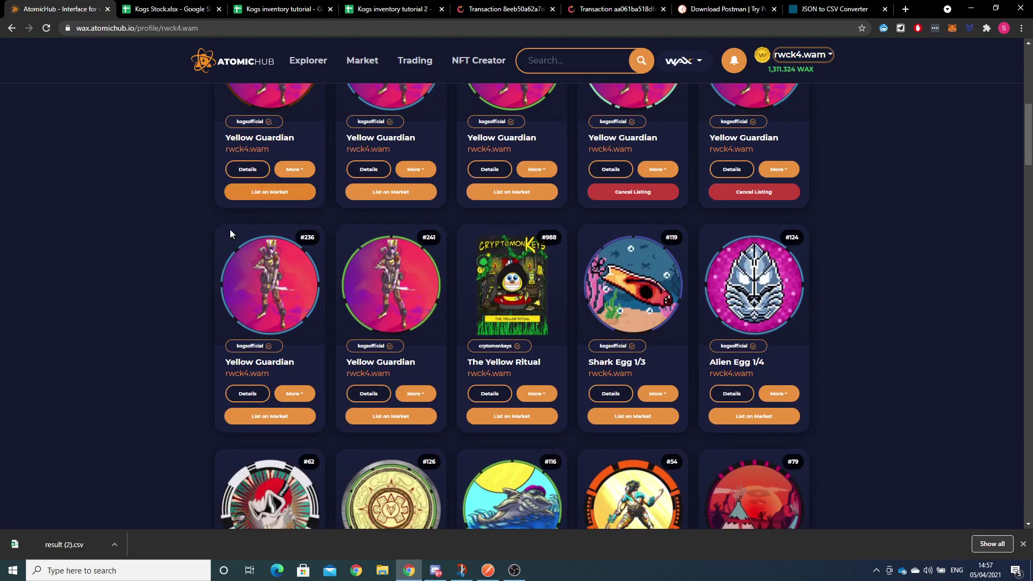